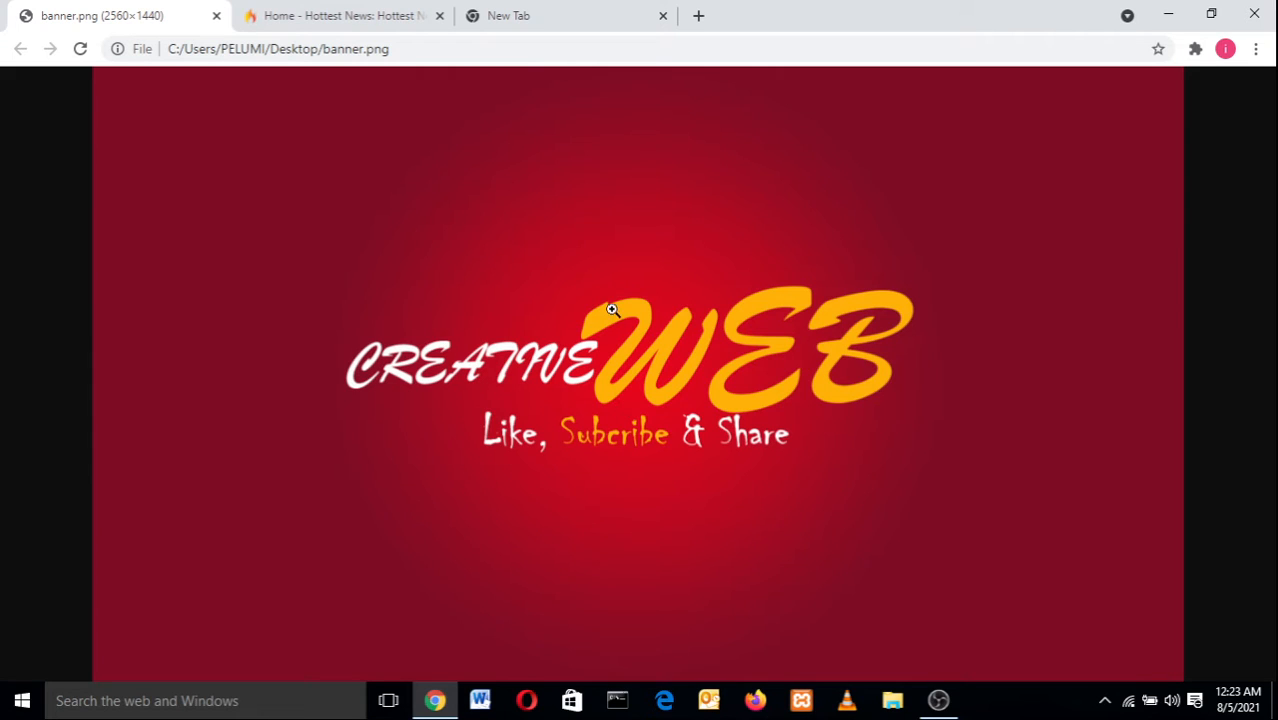
- Open 000webhost.com in a new browser tab
{"action": "left_click", "coordinate": [575, 8]}
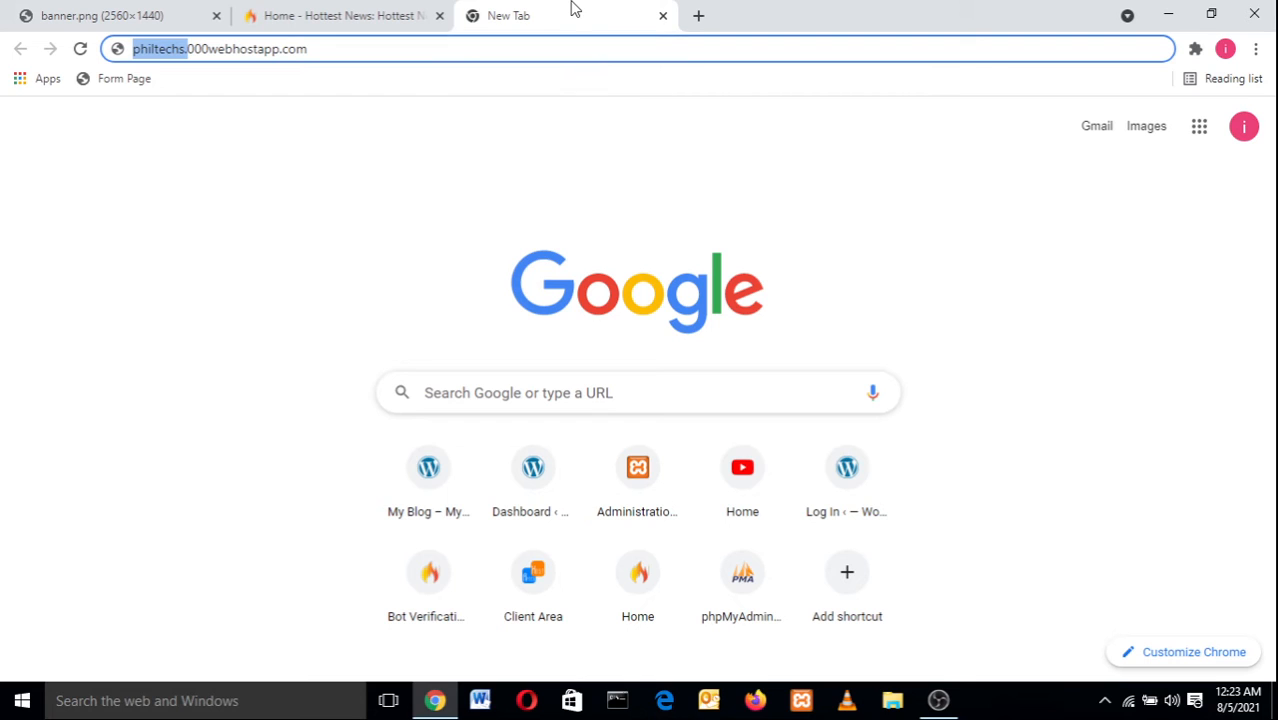
{"action": "left_click", "coordinate": [462, 58]}
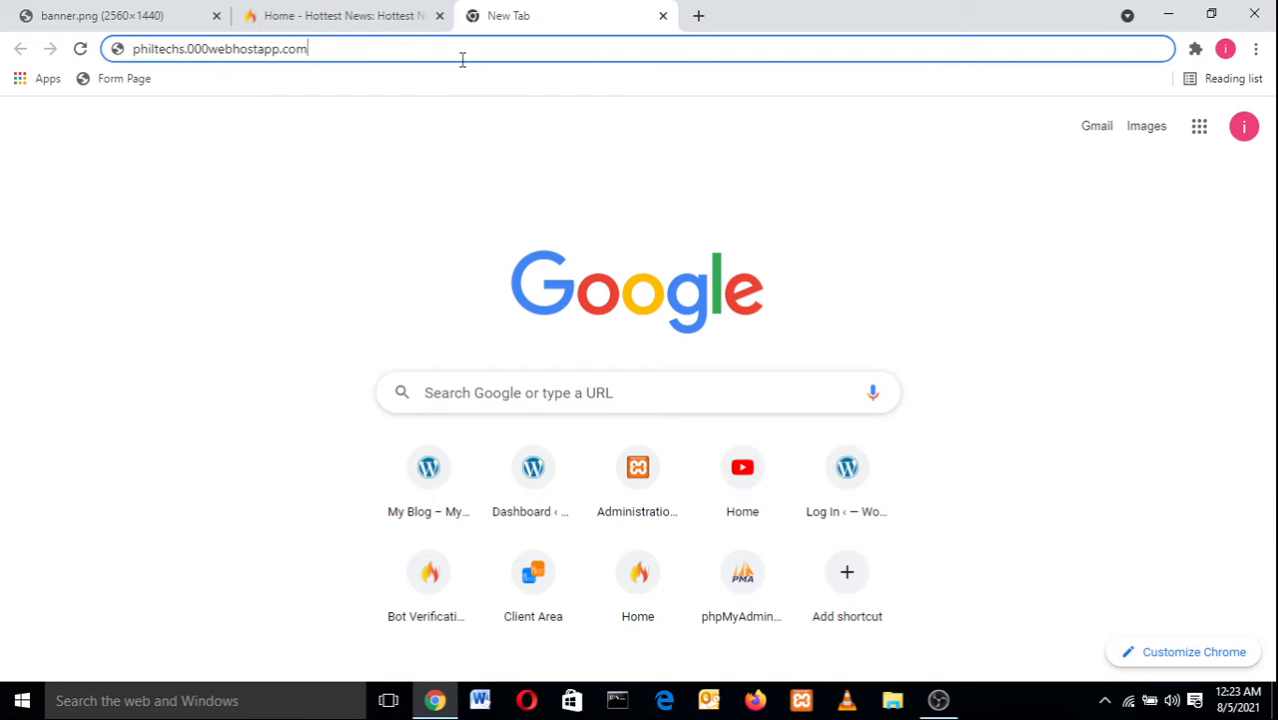
{"action": "left_click", "coordinate": [697, 15]}
{"action": "type", "text": "000webhost.com"}
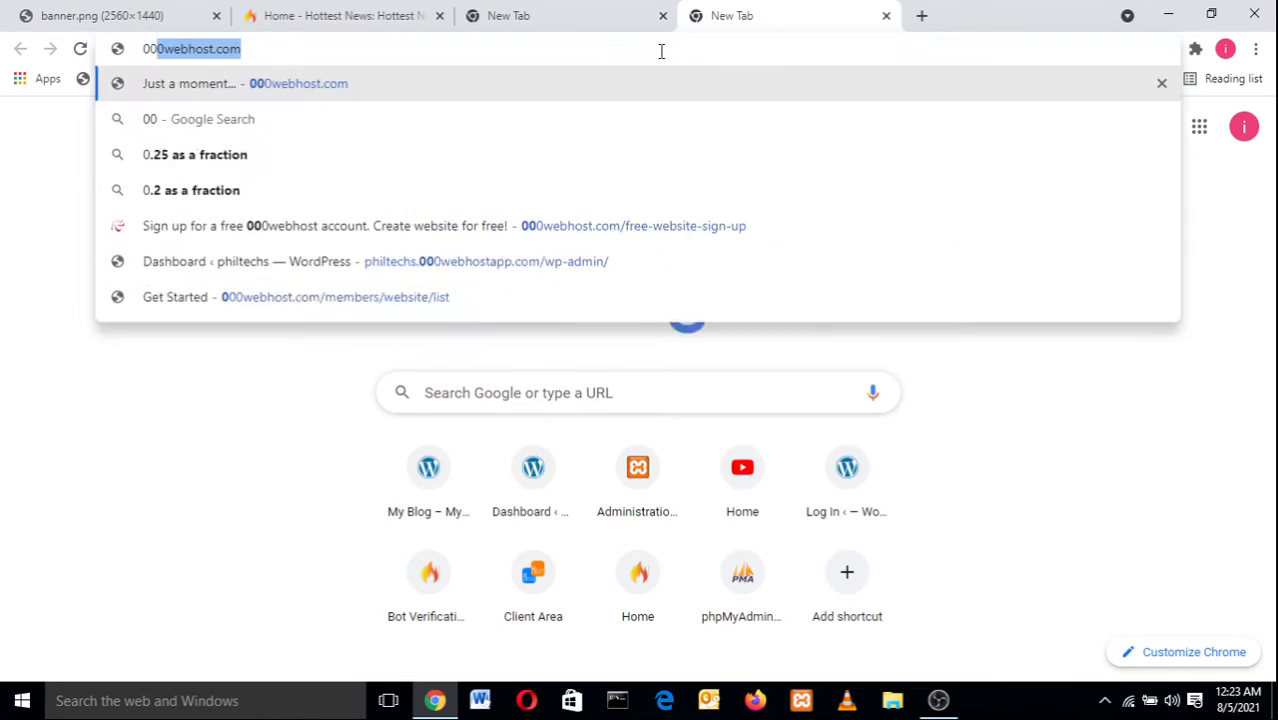
{"action": "key", "text": "Return"}
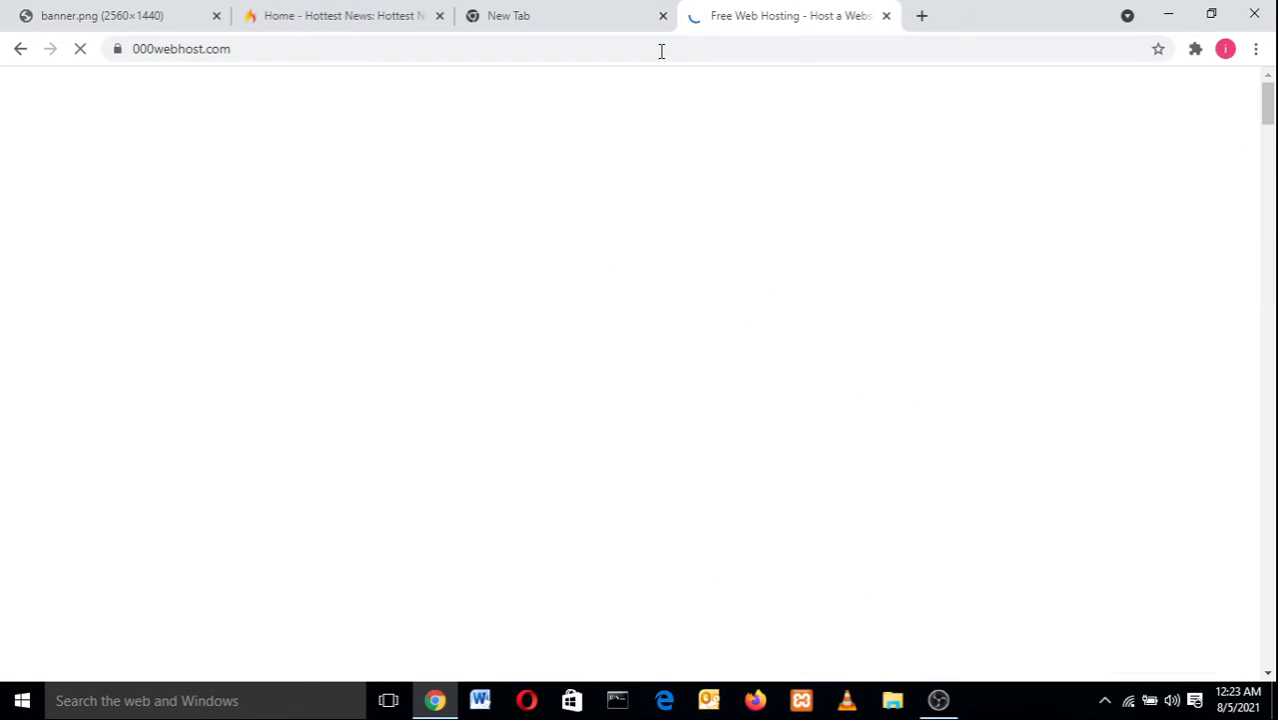
{"action": "left_click", "coordinate": [575, 9]}
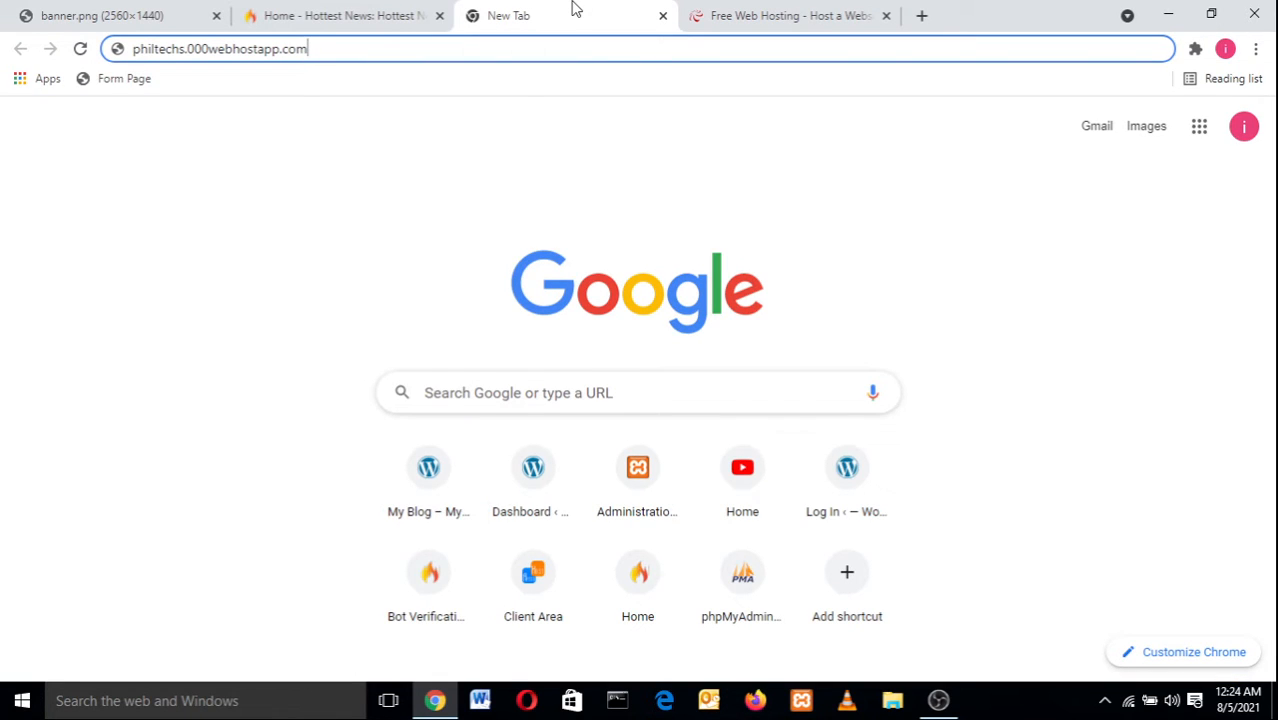
{"action": "left_click", "coordinate": [430, 9]}
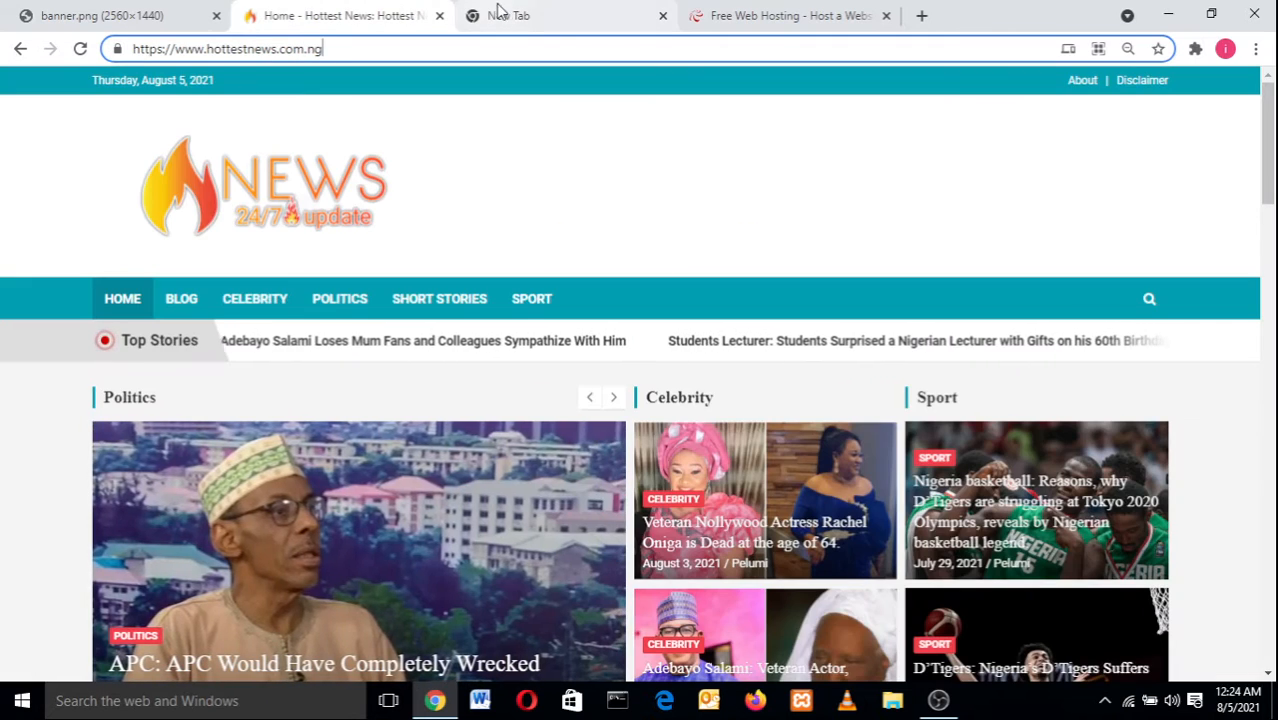
{"action": "left_click", "coordinate": [498, 12]}
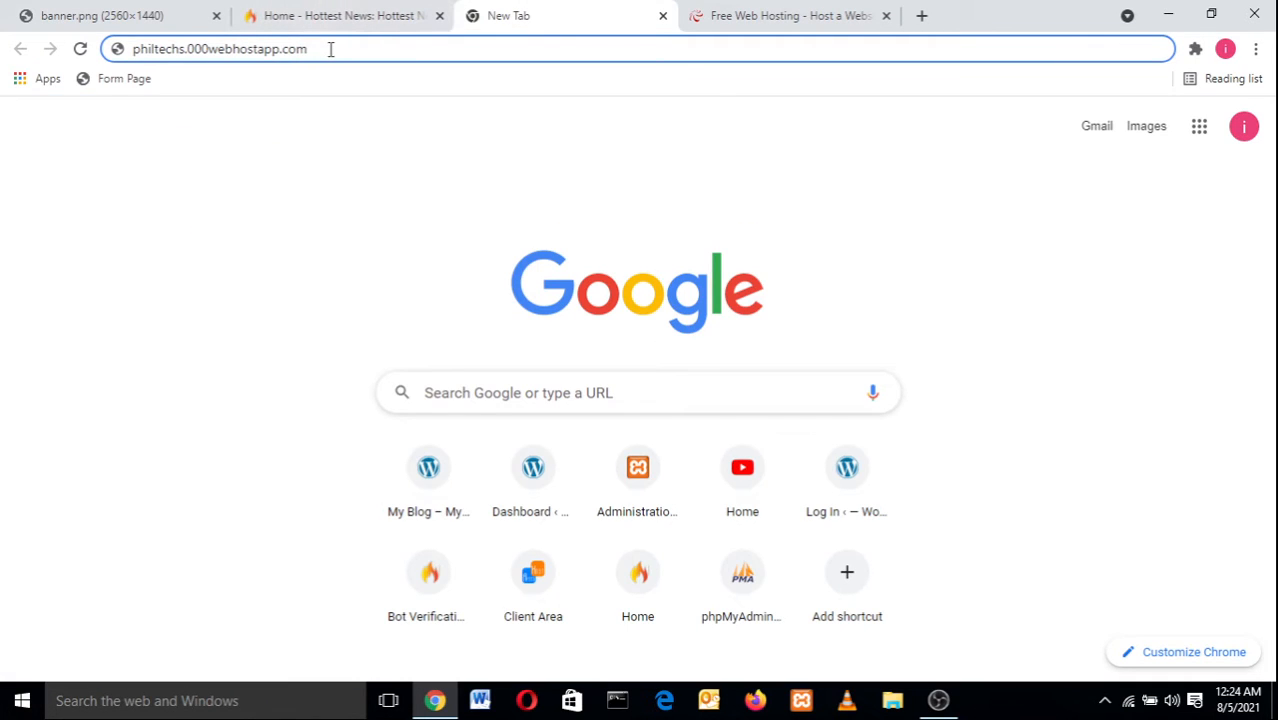
{"action": "left_click_drag", "start_coordinate": [330, 49], "coordinate": [144, 28]}
{"action": "left_click", "coordinate": [387, 12]}
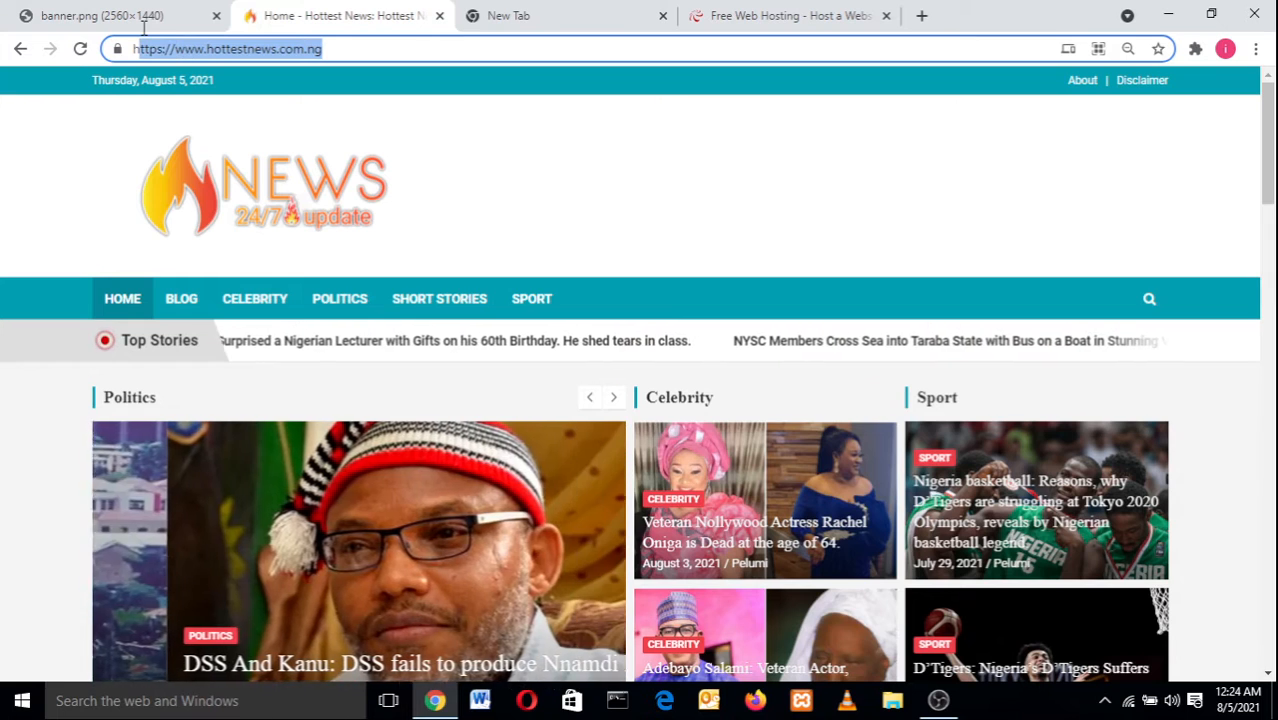
{"action": "left_click", "coordinate": [274, 54]}
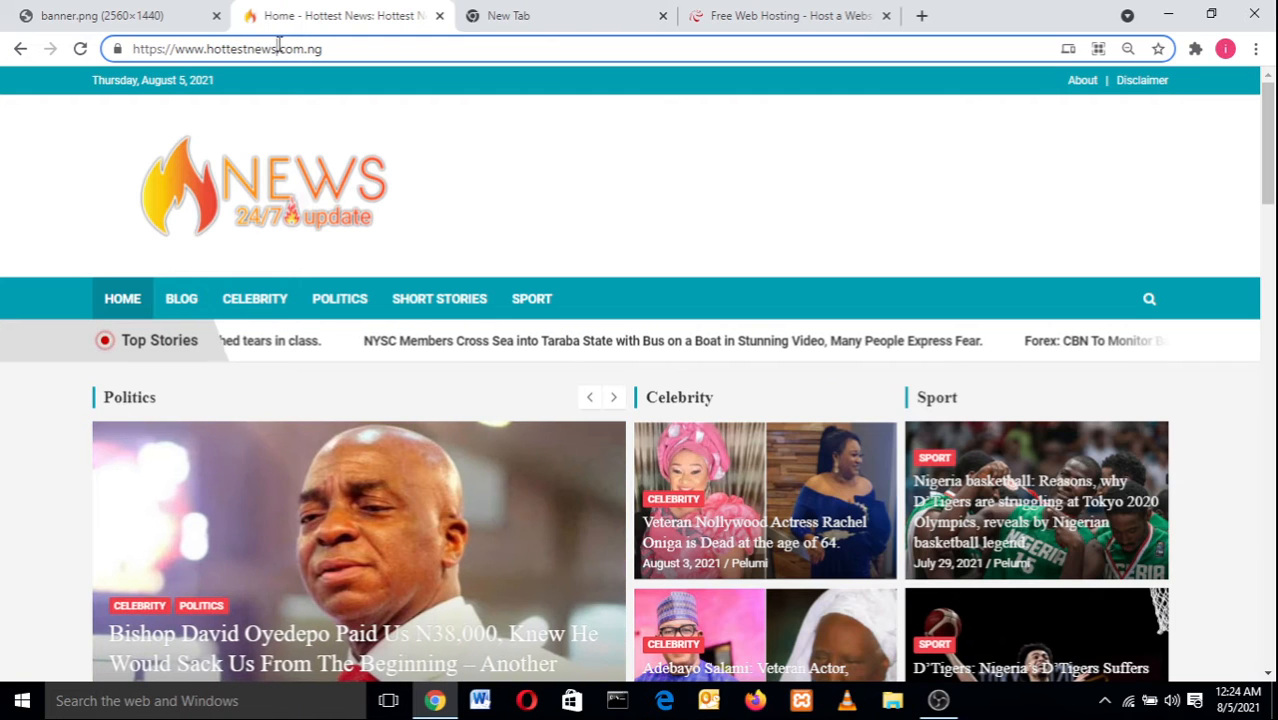
{"action": "double_click", "coordinate": [278, 48]}
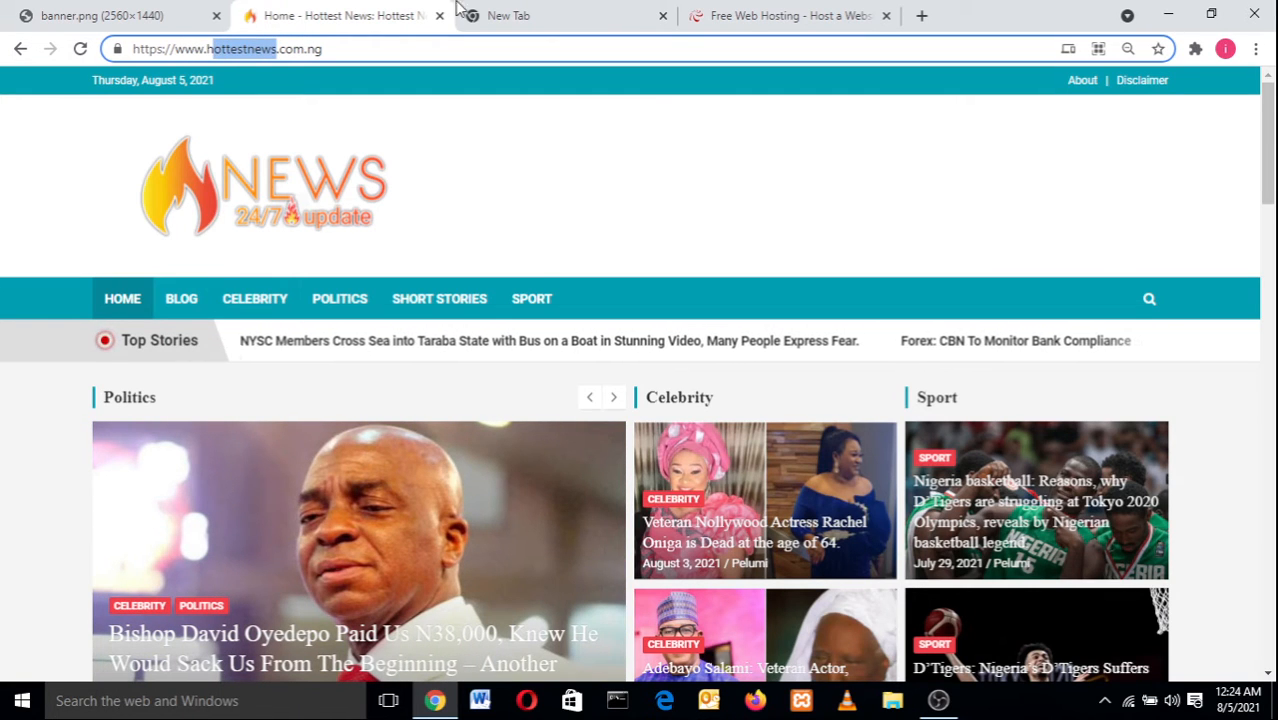
- Examine the 000webhostapp part of the philtechs address against the custom domain of the news site
{"action": "left_click", "coordinate": [530, 10]}
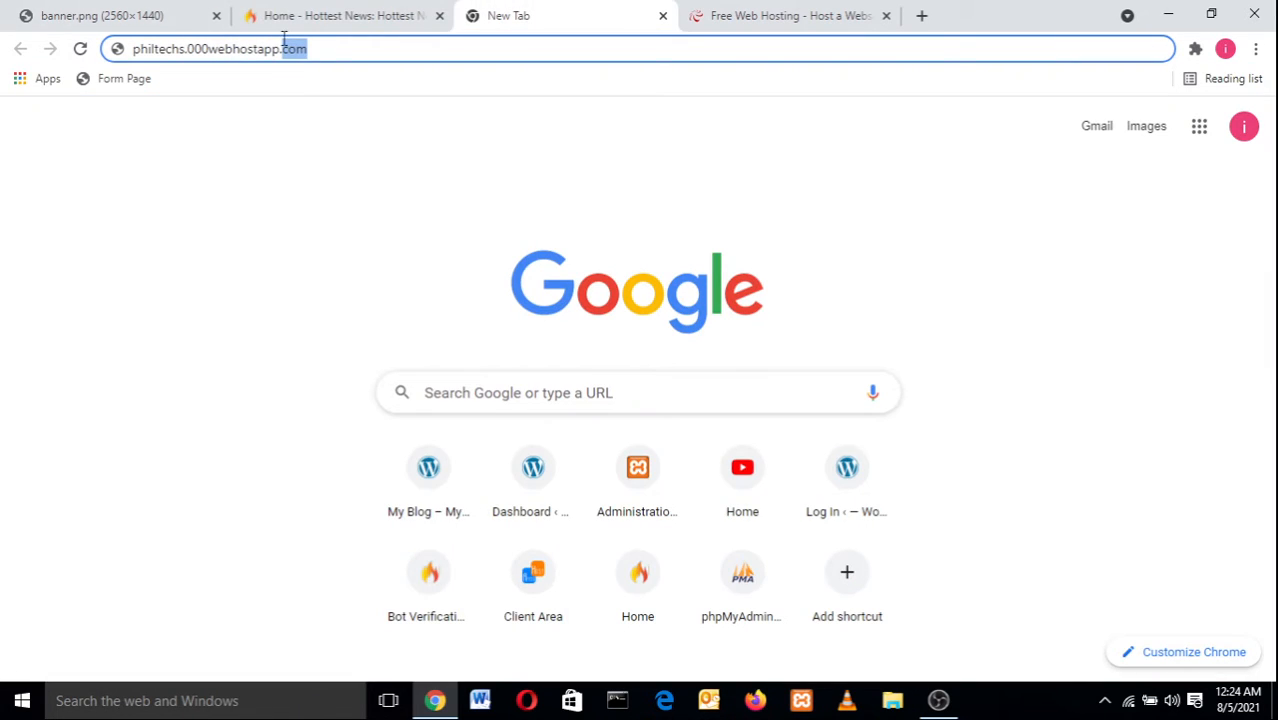
{"action": "left_click_drag", "start_coordinate": [280, 48], "coordinate": [190, 50]}
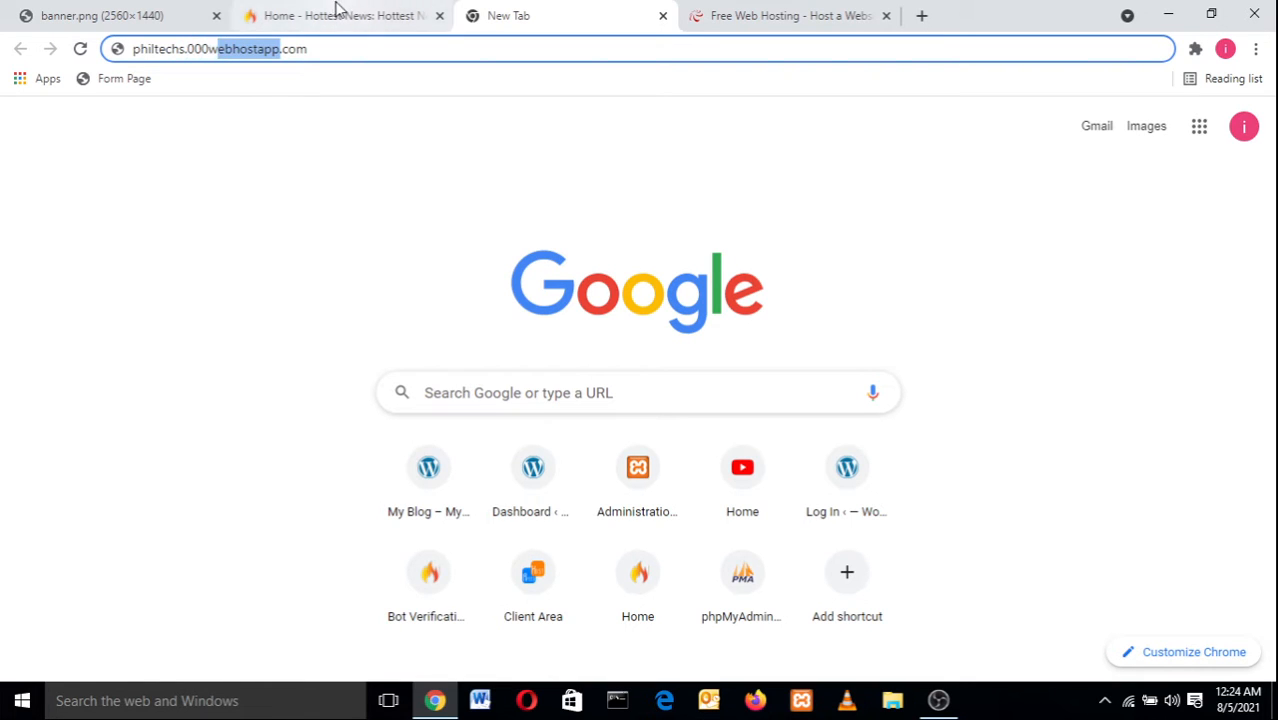
{"action": "left_click", "coordinate": [291, 50]}
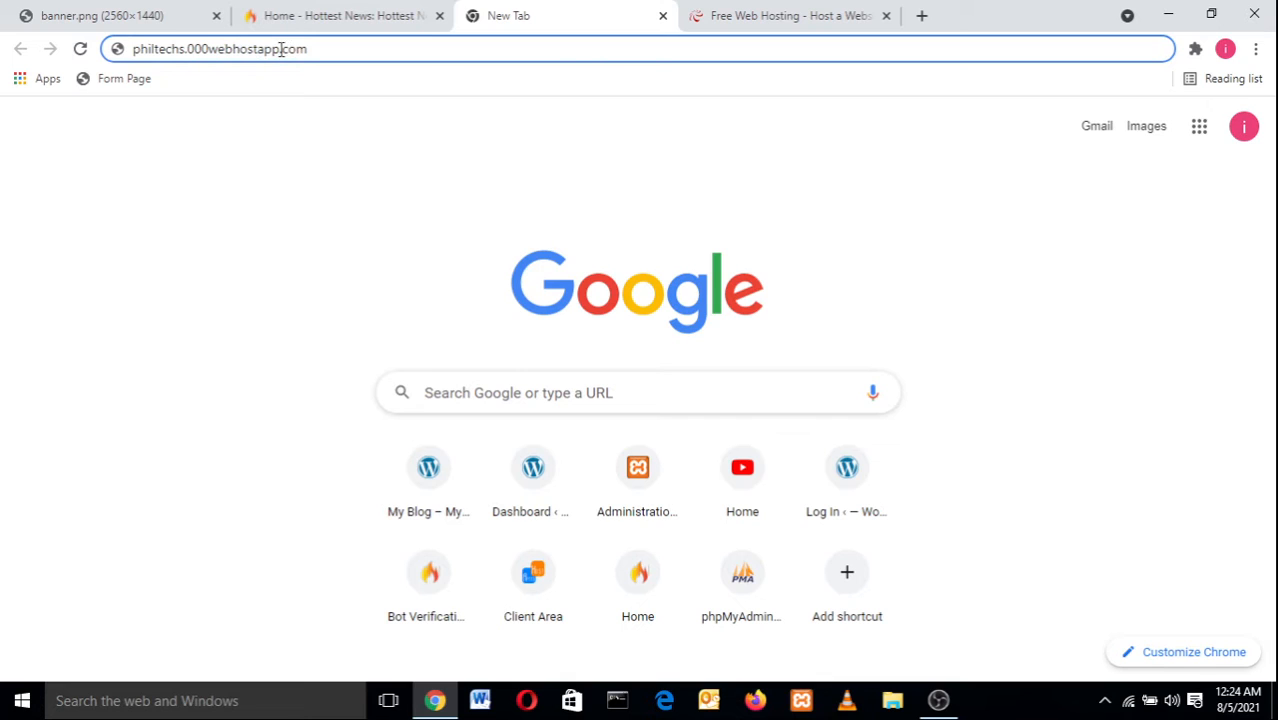
{"action": "left_click_drag", "start_coordinate": [281, 50], "coordinate": [194, 40]}
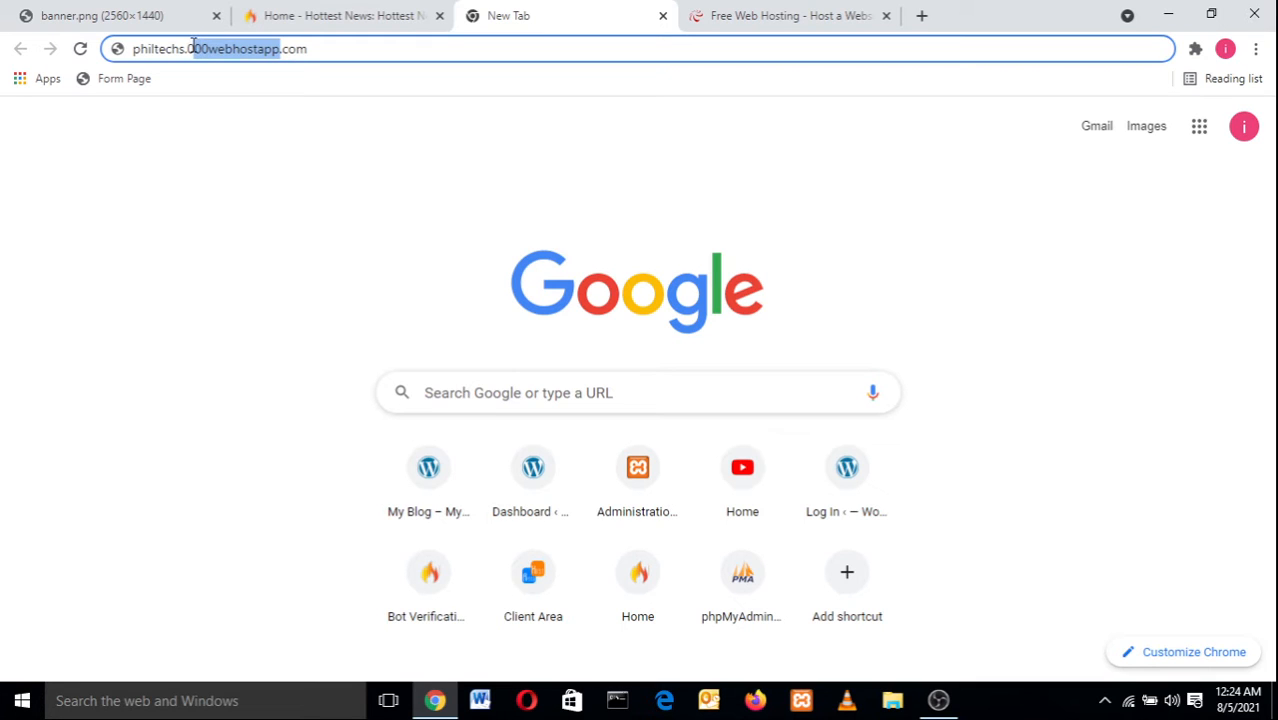
{"action": "left_click_drag", "start_coordinate": [282, 46], "coordinate": [167, 48]}
{"action": "left_click", "coordinate": [341, 9]}
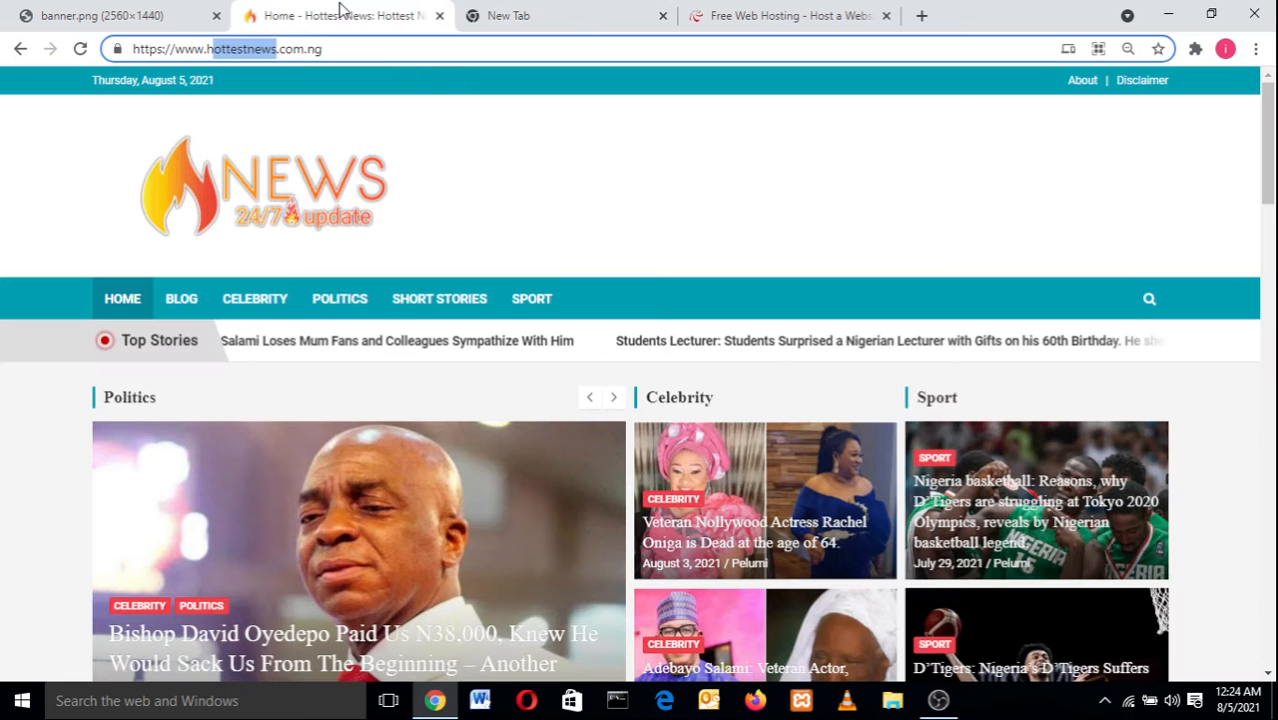
{"action": "left_click", "coordinate": [503, 12]}
{"action": "left_click_drag", "start_coordinate": [420, 40], "coordinate": [76, 55]}
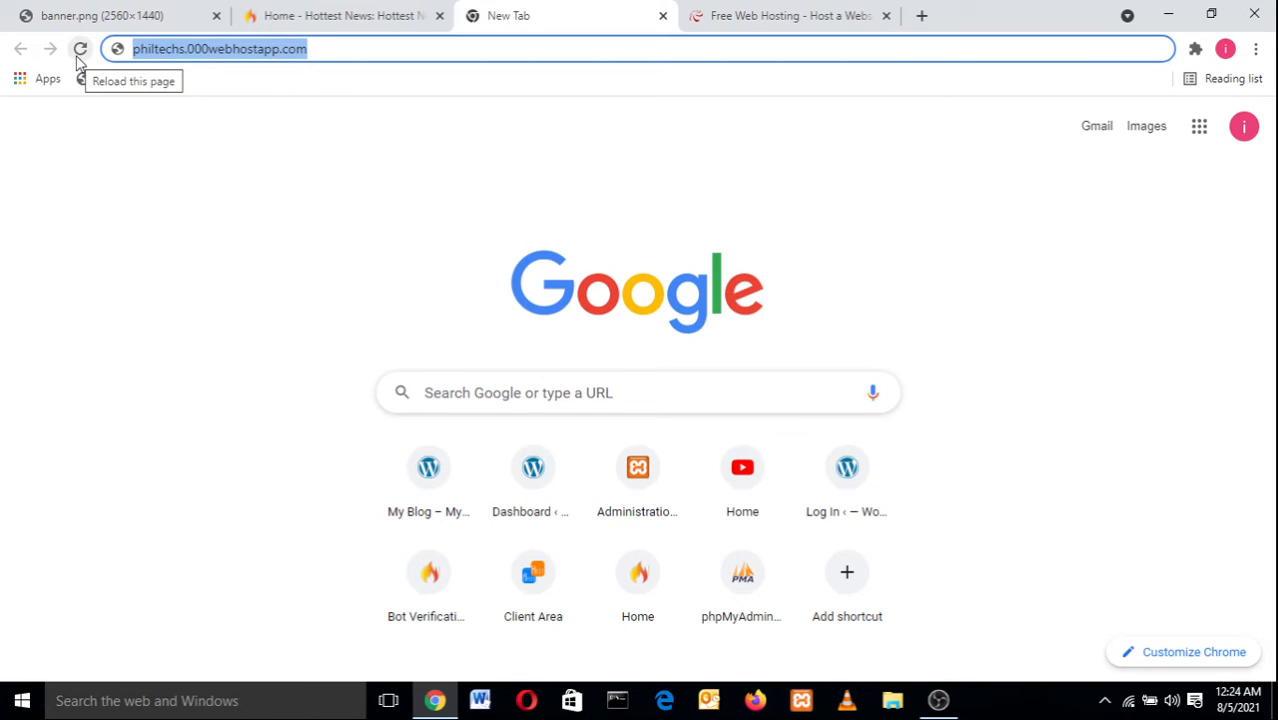
- Highlight the full hottestnews.com.ng domain and the 000webhostapp.com ending of the philtechs address to contrast them
{"action": "left_click", "coordinate": [376, 10]}
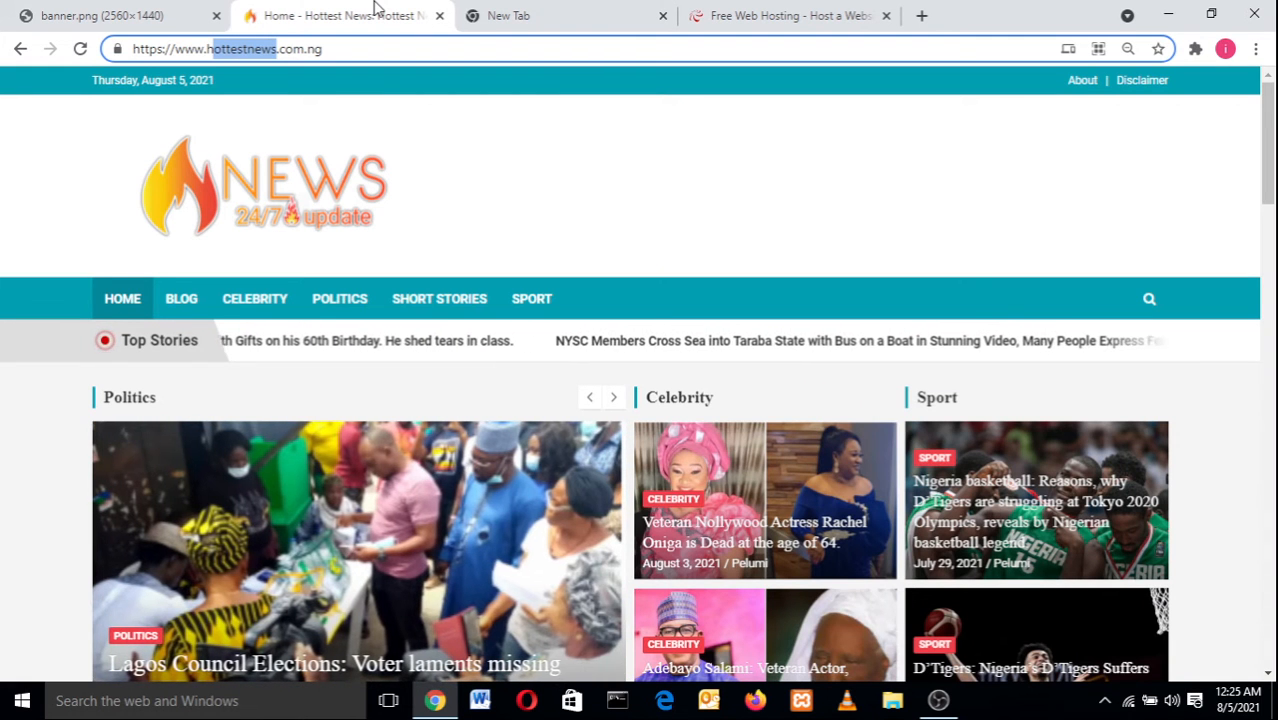
{"action": "left_click", "coordinate": [281, 48]}
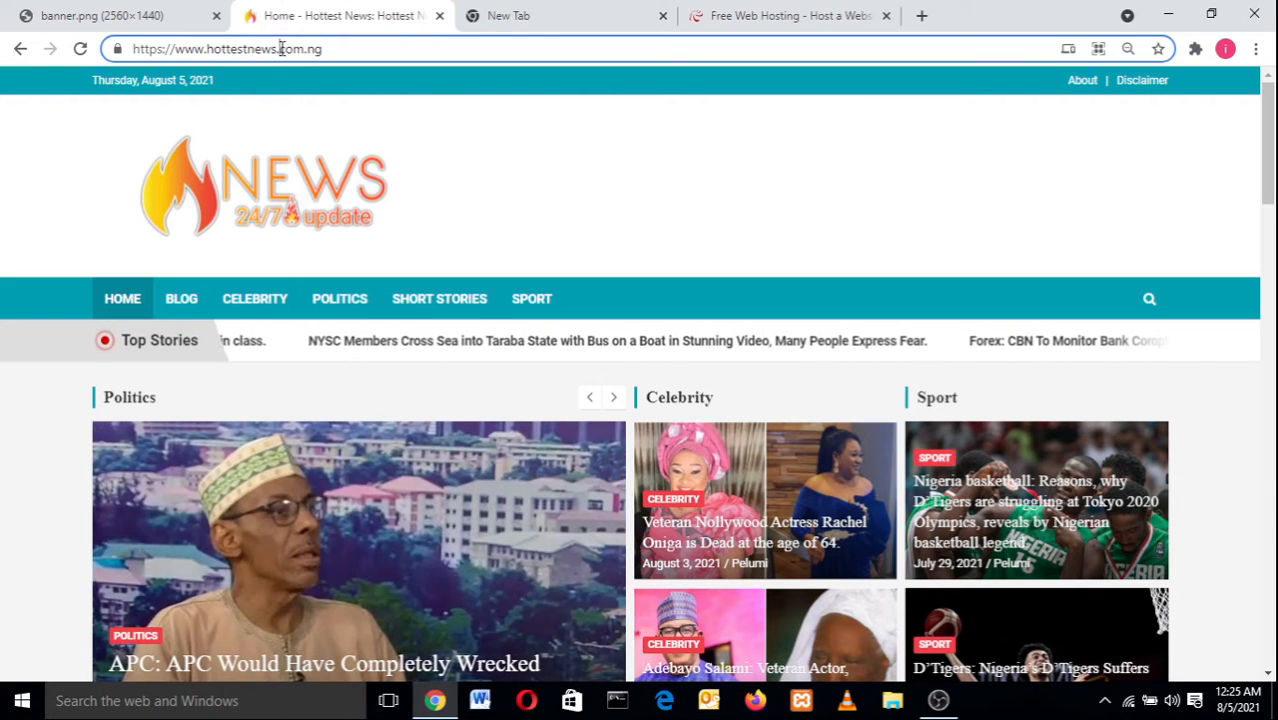
{"action": "left_click_drag", "start_coordinate": [337, 48], "coordinate": [127, 44]}
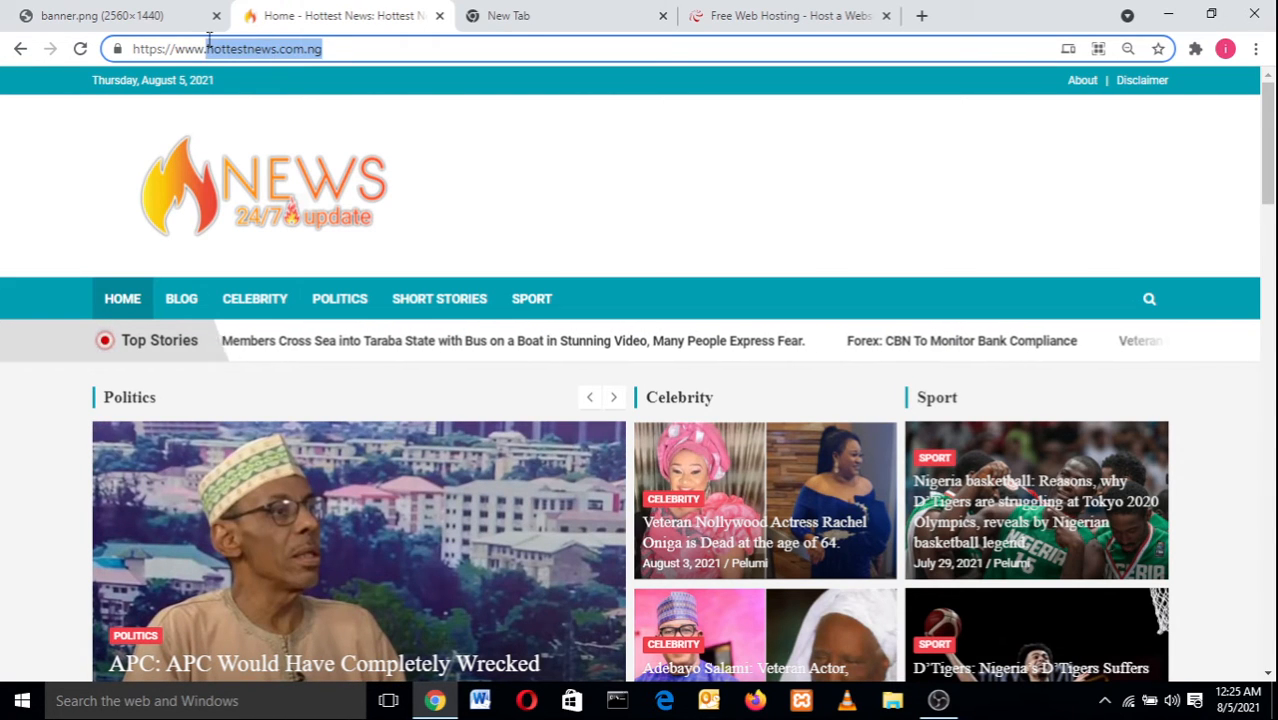
{"action": "left_click", "coordinate": [513, 15]}
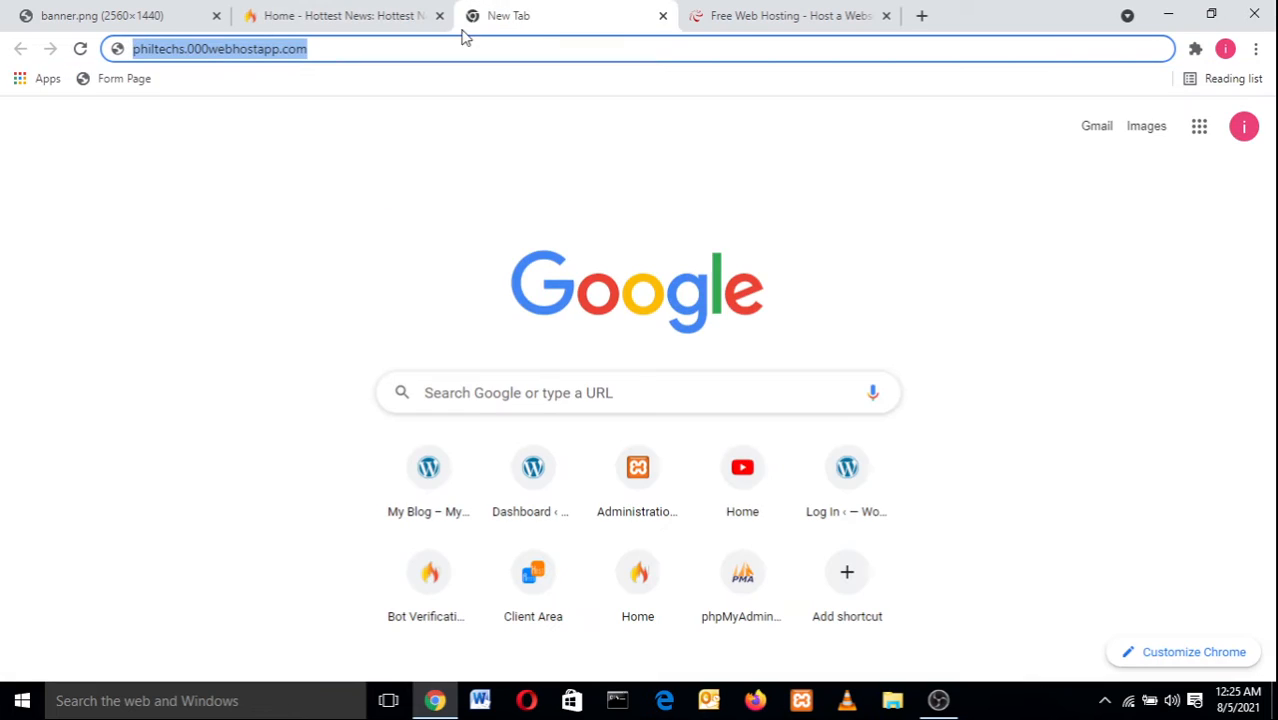
{"action": "left_click", "coordinate": [430, 45]}
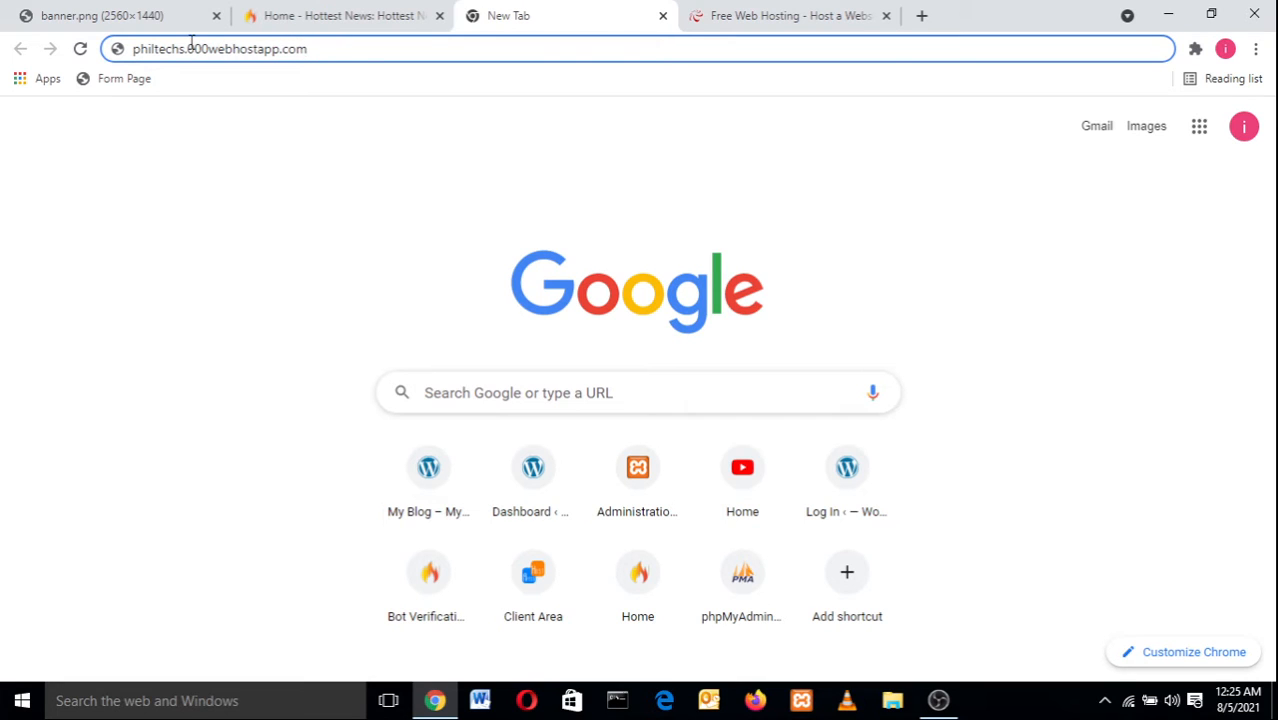
{"action": "left_click_drag", "start_coordinate": [187, 47], "coordinate": [359, 57]}
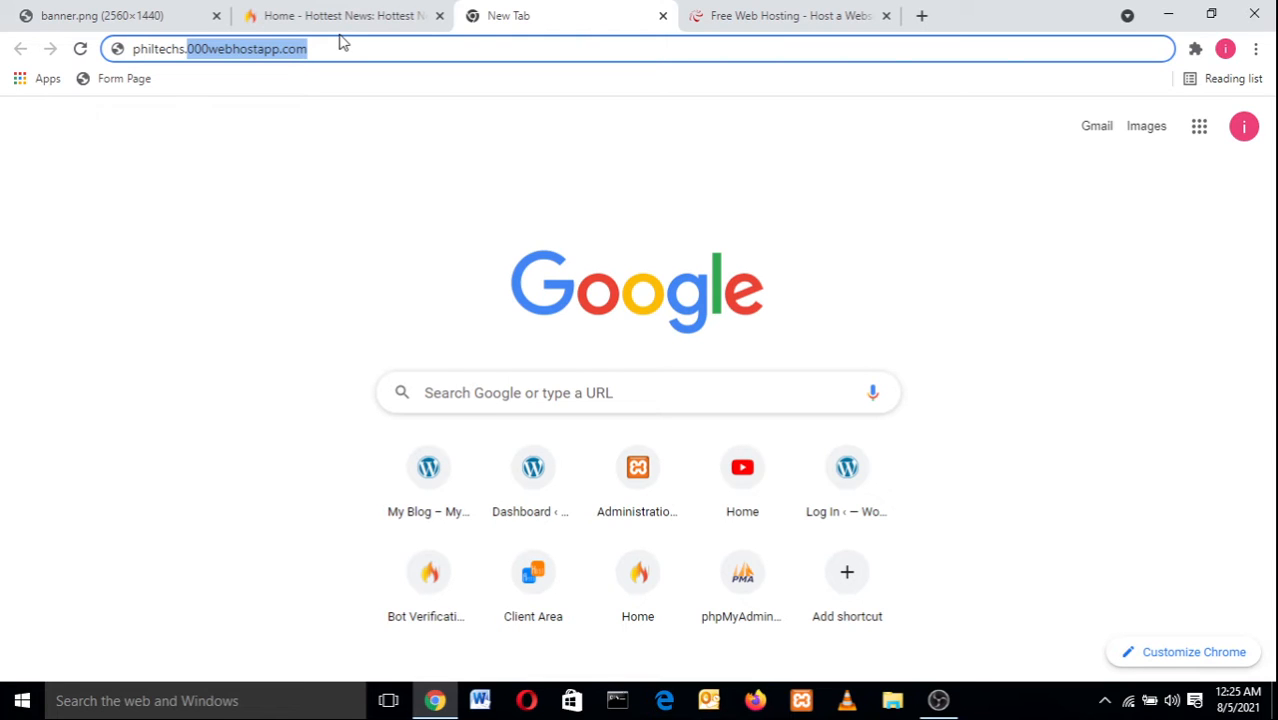
- Review the 000webhost hosting plans and open the sign-up form for the Free Web Hosting plan
{"action": "left_click", "coordinate": [698, 14]}
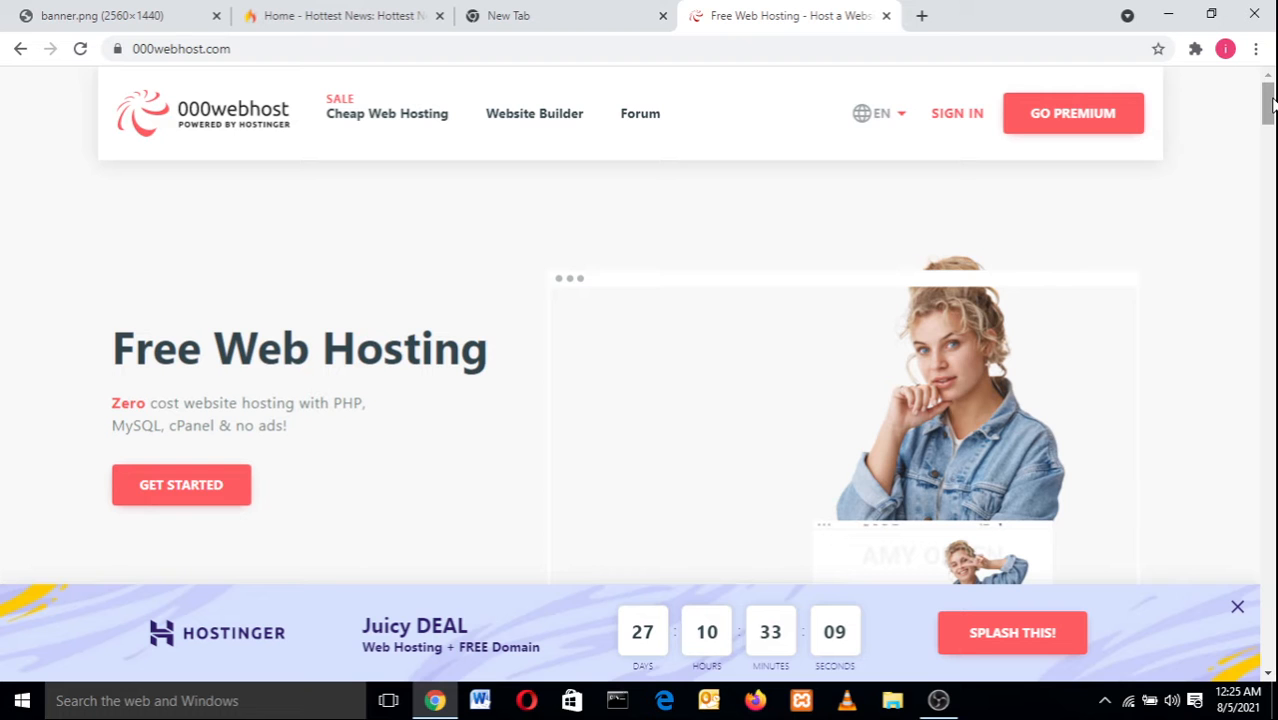
{"action": "left_click_drag", "start_coordinate": [1272, 104], "coordinate": [1272, 150]}
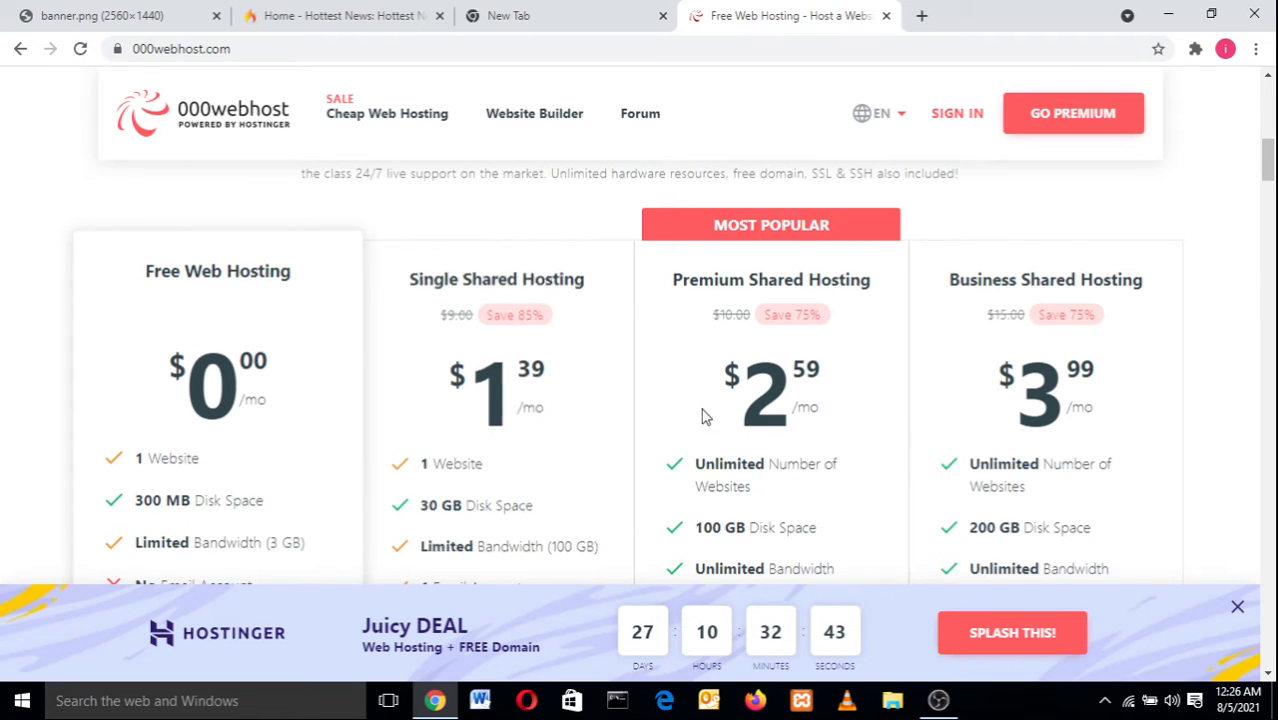
{"action": "left_click_drag", "start_coordinate": [1268, 172], "coordinate": [1268, 192]}
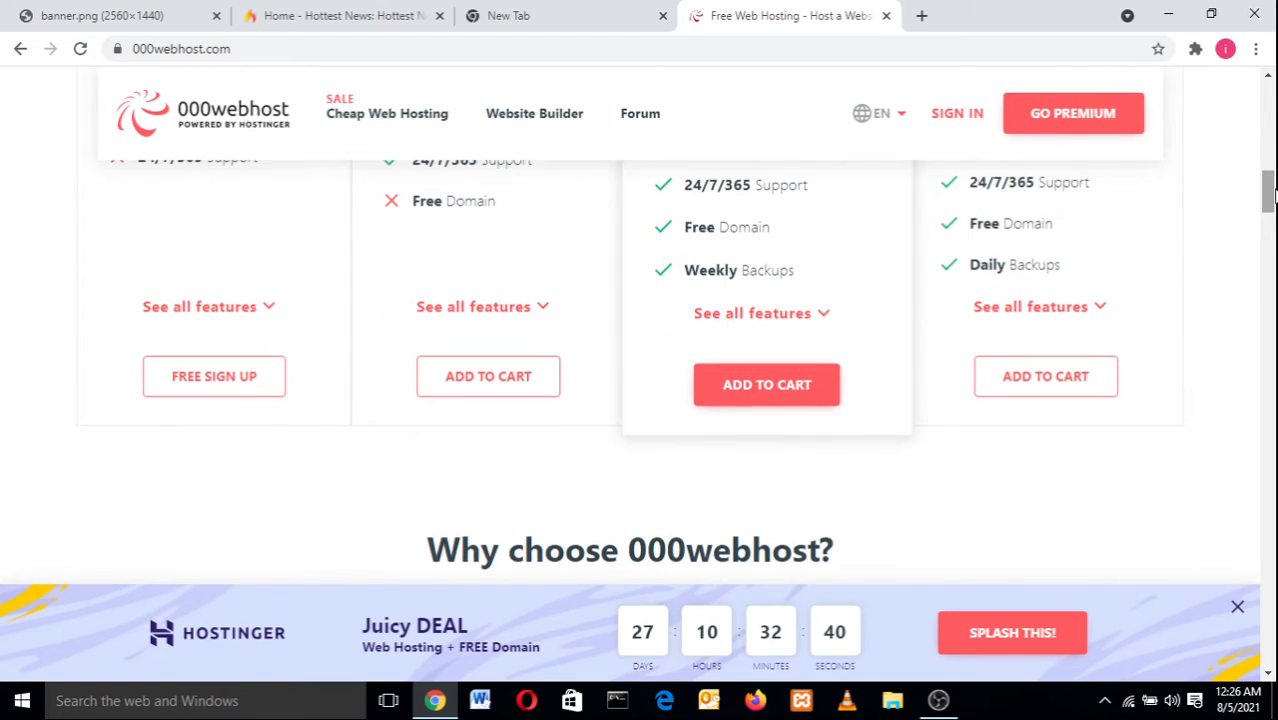
{"action": "left_click", "coordinate": [240, 382]}
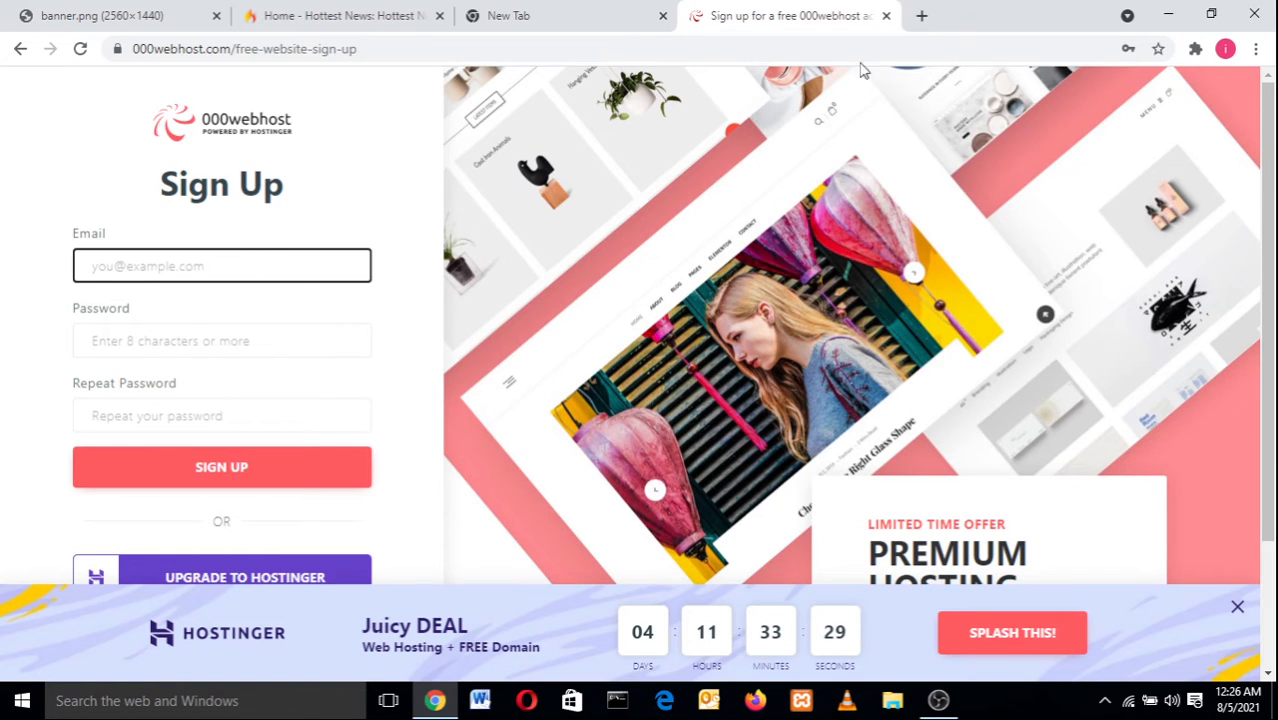
- Try to fill in the 000webhost sign-up form with an e-mail address and the saved account password
{"action": "left_click_drag", "start_coordinate": [1273, 145], "coordinate": [1275, 305]}
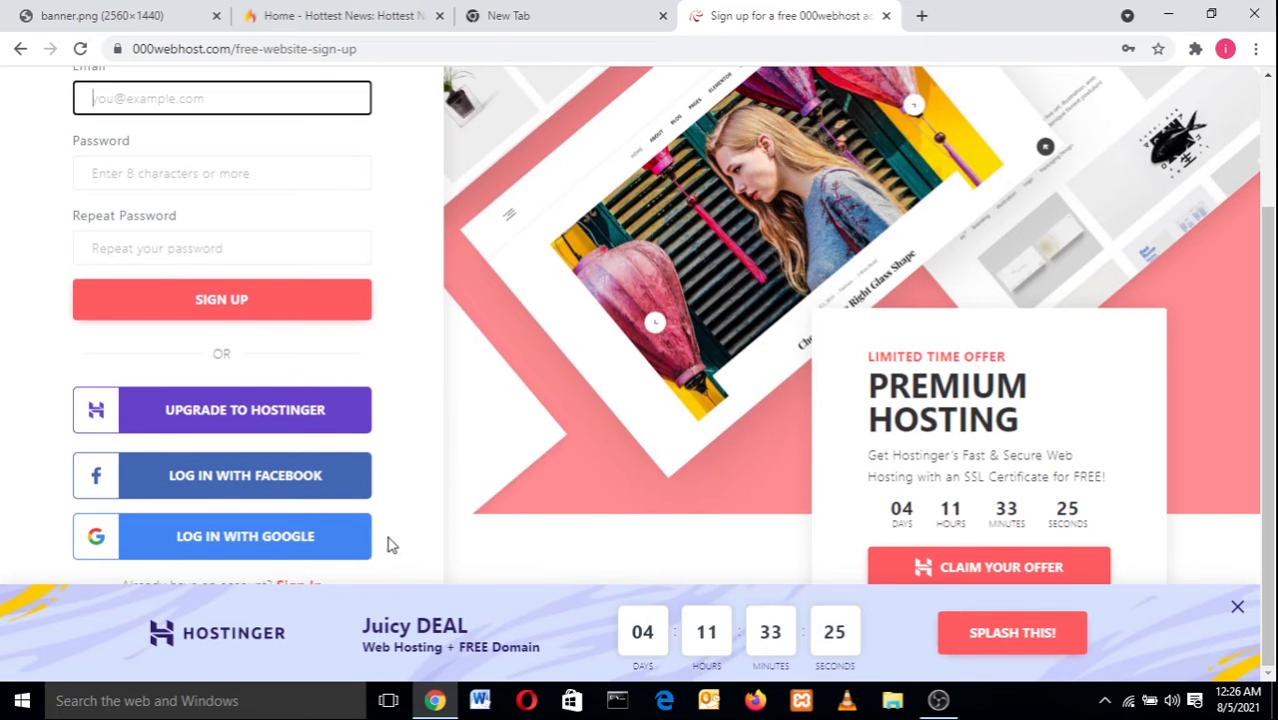
{"action": "left_click", "coordinate": [281, 101]}
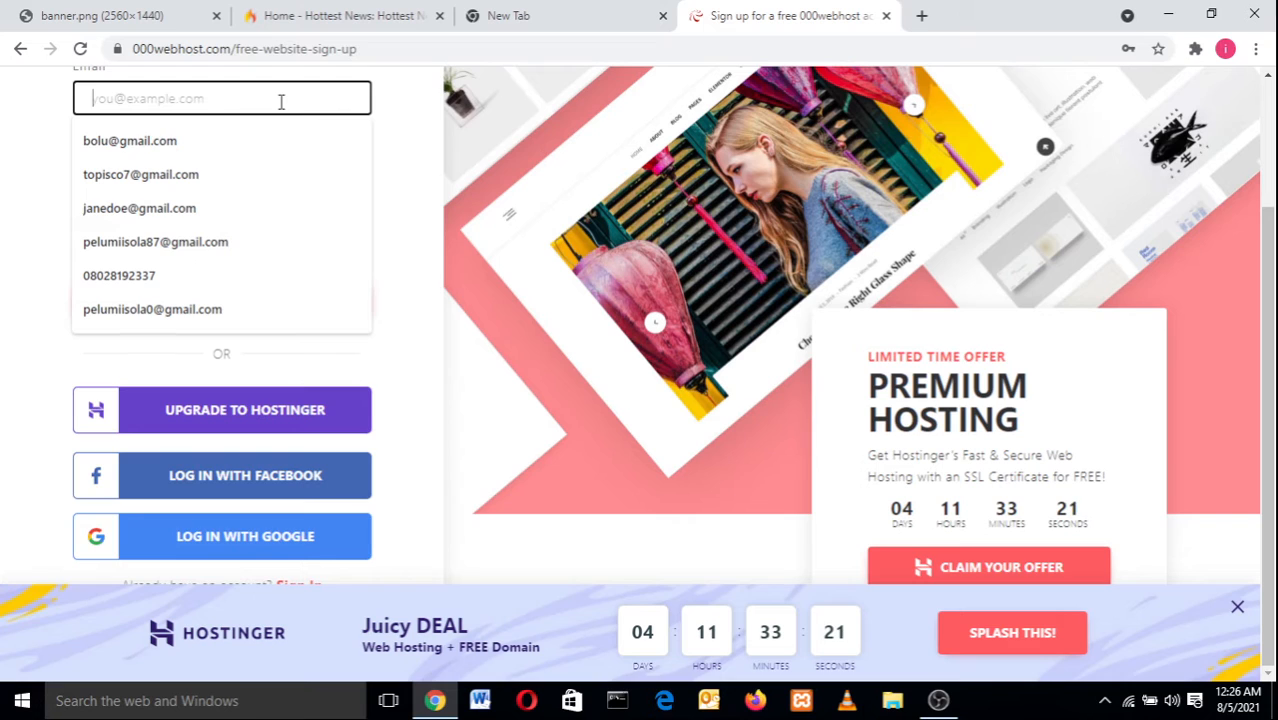
{"action": "left_click", "coordinate": [200, 242]}
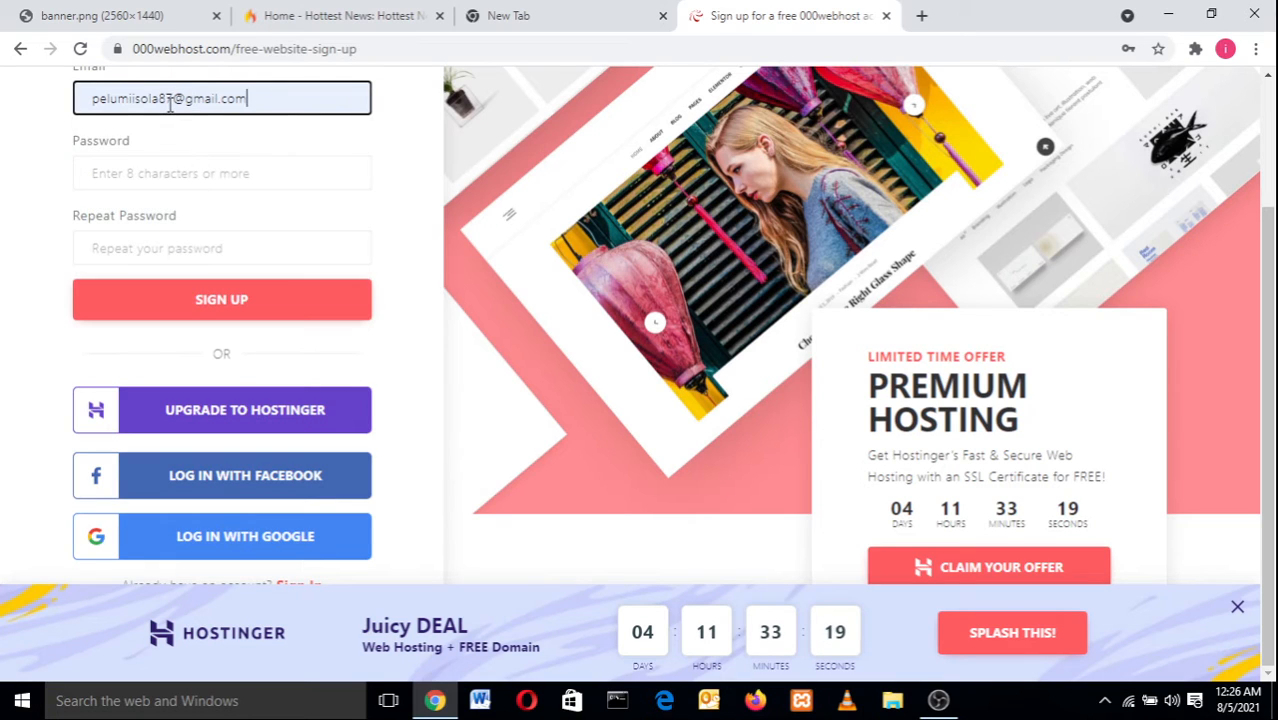
{"action": "left_click_drag", "start_coordinate": [173, 100], "coordinate": [159, 100]}
{"action": "type", "text": "0"}
{"action": "left_click", "coordinate": [119, 178]}
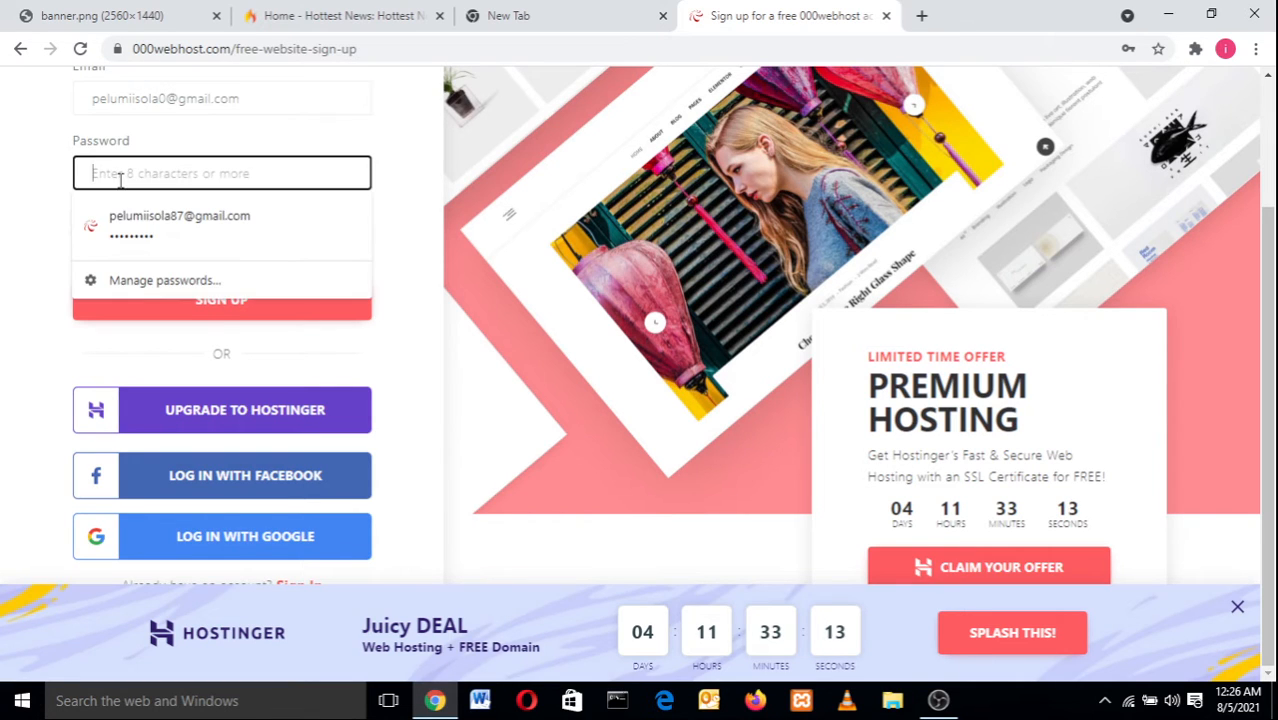
{"action": "left_click", "coordinate": [120, 220]}
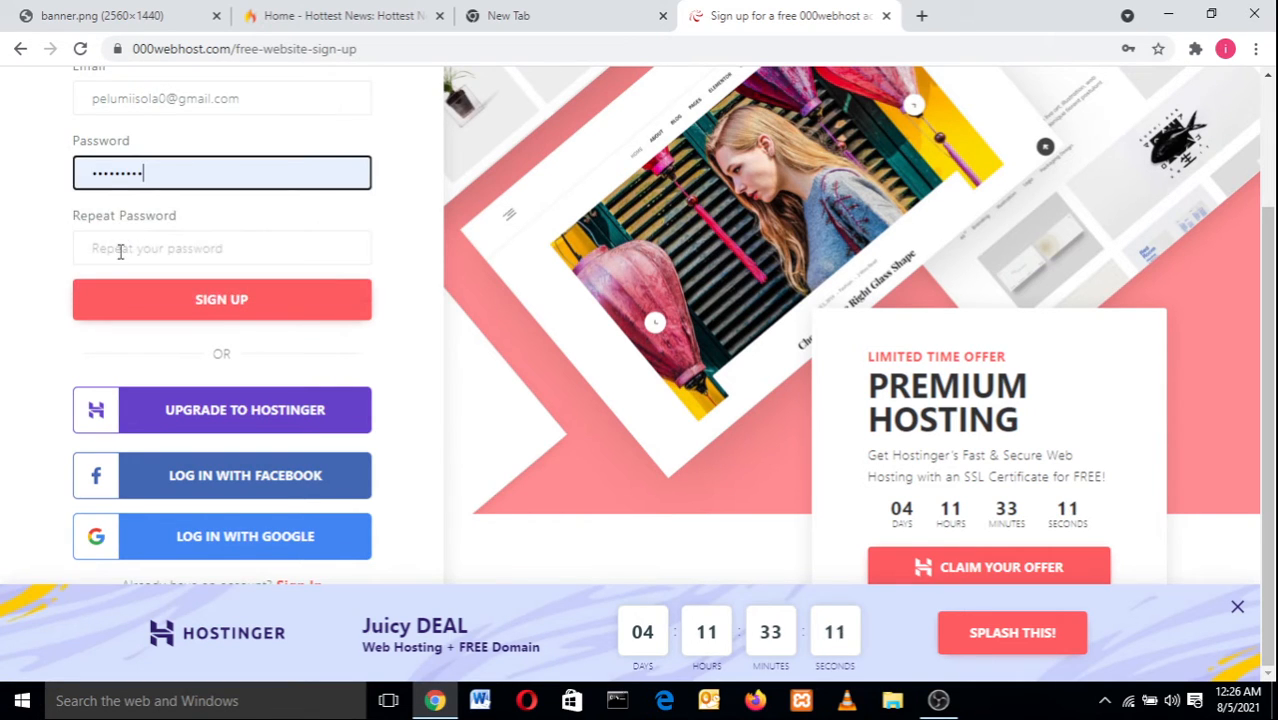
{"action": "left_click", "coordinate": [120, 270]}
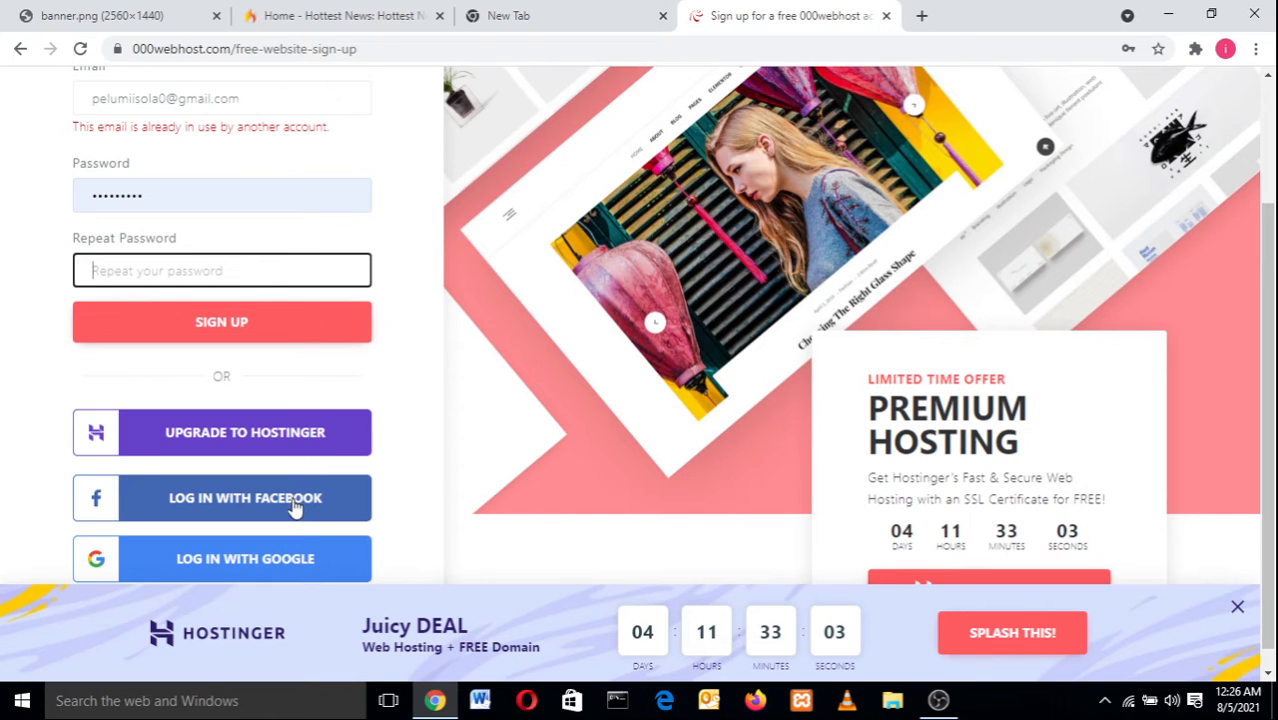
- Try to log in to 000webhost with an already listed Google account, go back and choose to use another account
{"action": "left_click", "coordinate": [285, 552]}
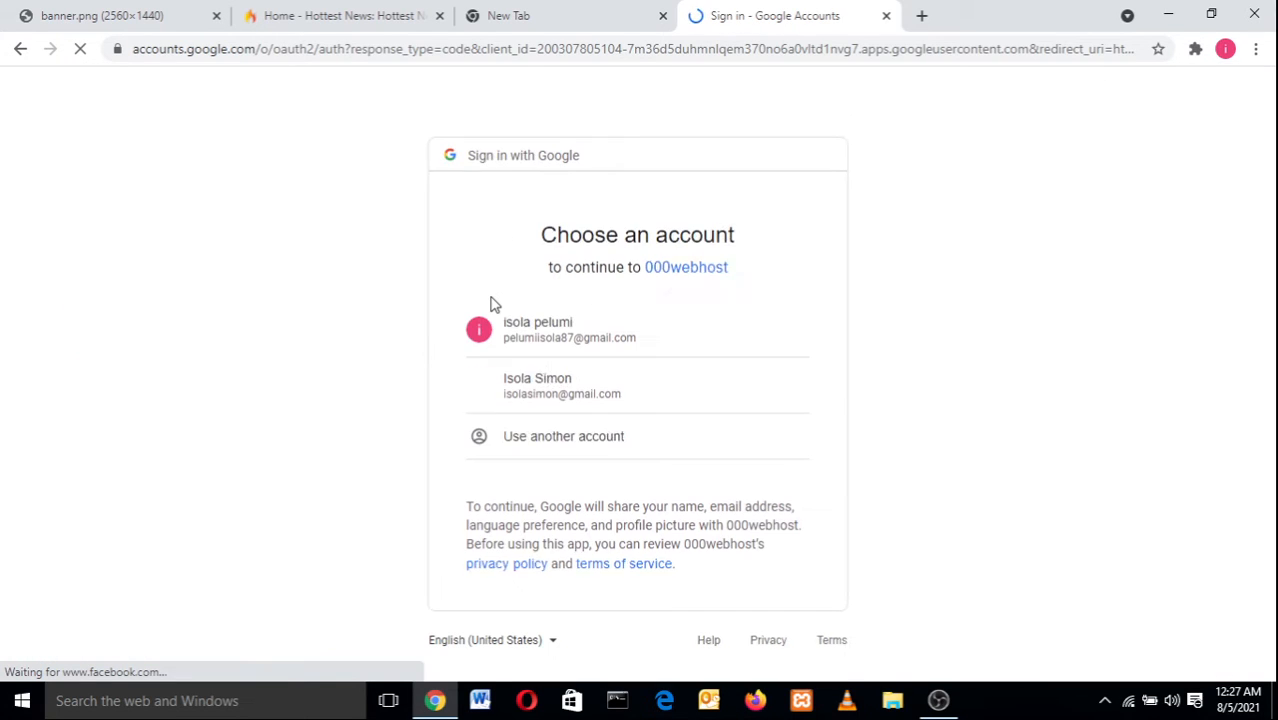
{"action": "left_click", "coordinate": [524, 406]}
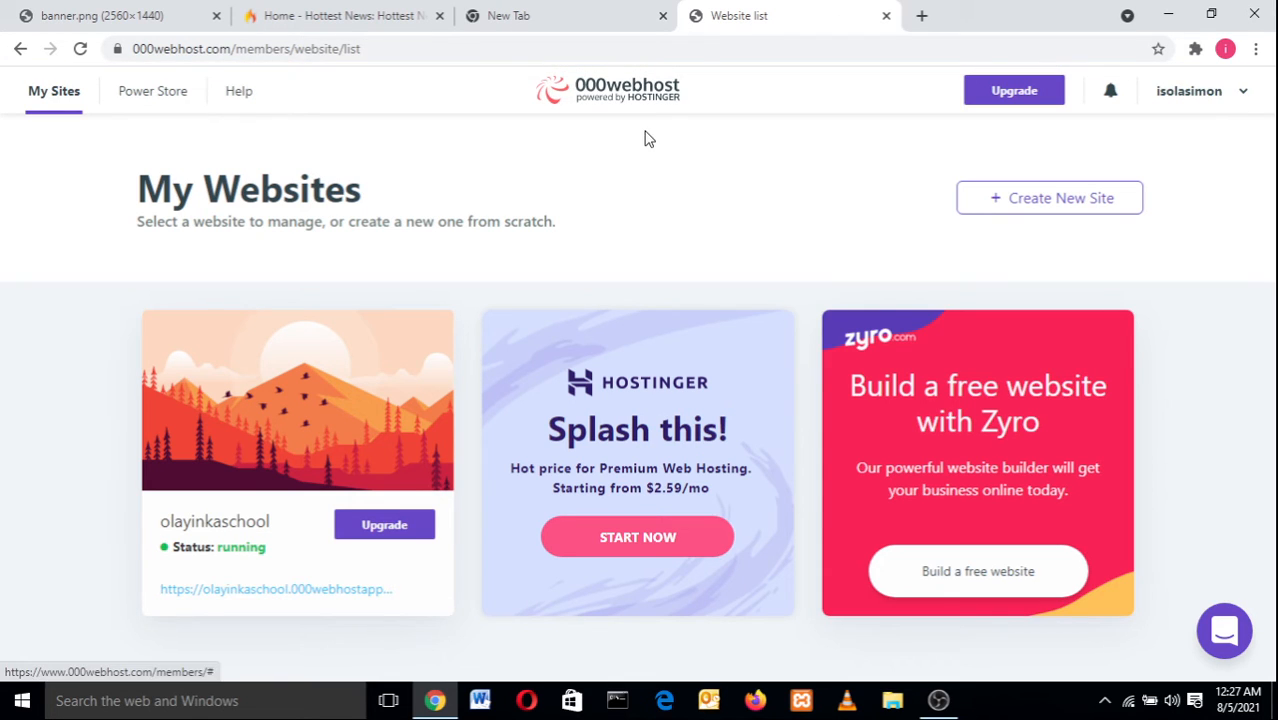
{"action": "left_click", "coordinate": [19, 49]}
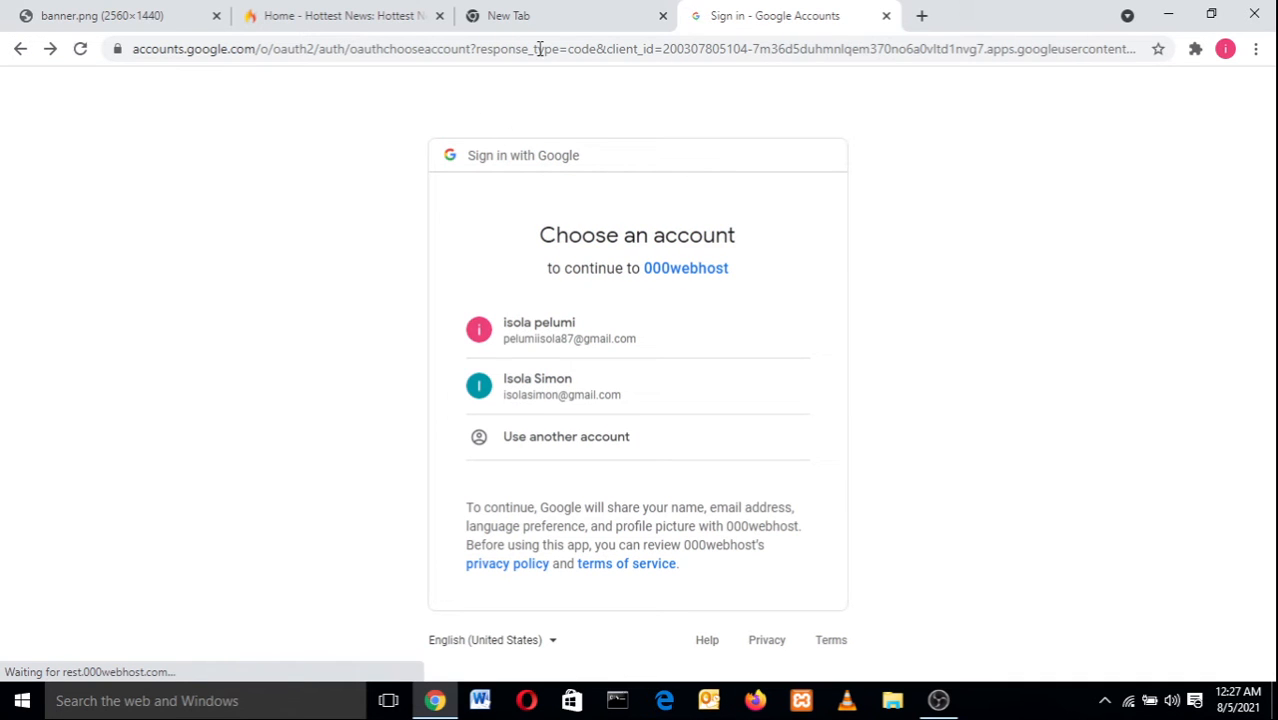
{"action": "left_click", "coordinate": [583, 441]}
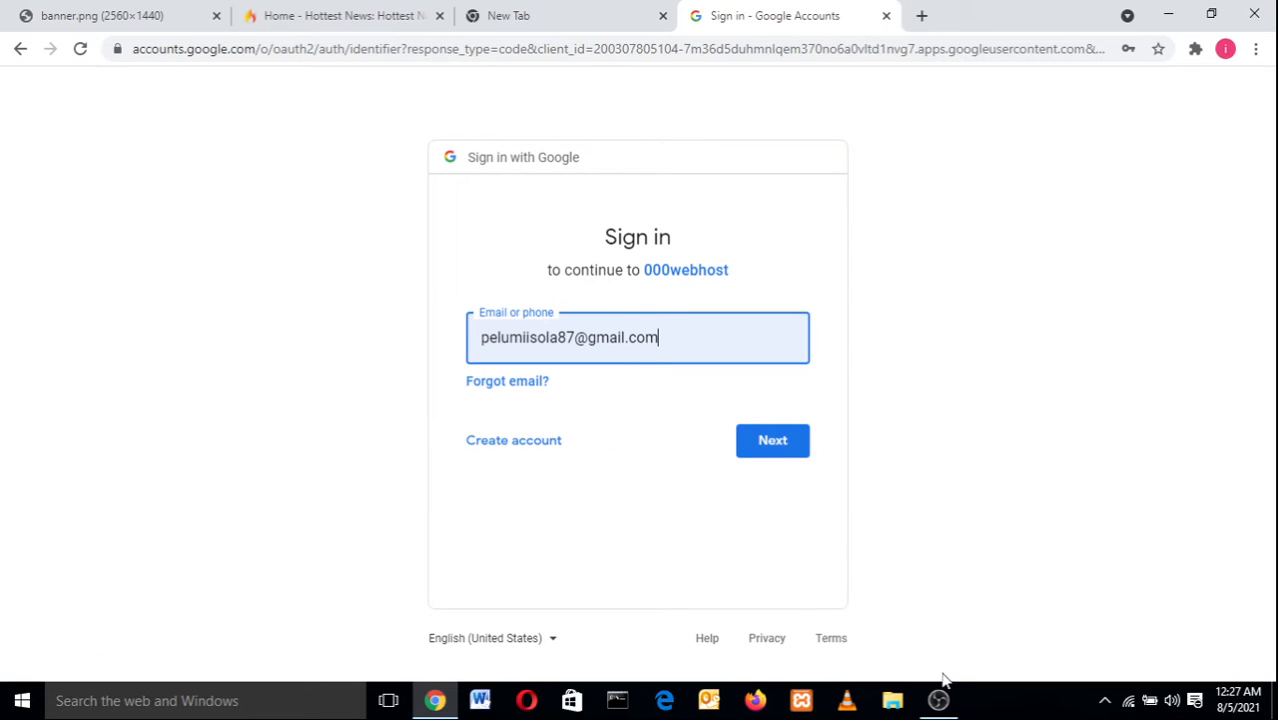
{"action": "mouse_move", "coordinate": [942, 700]}
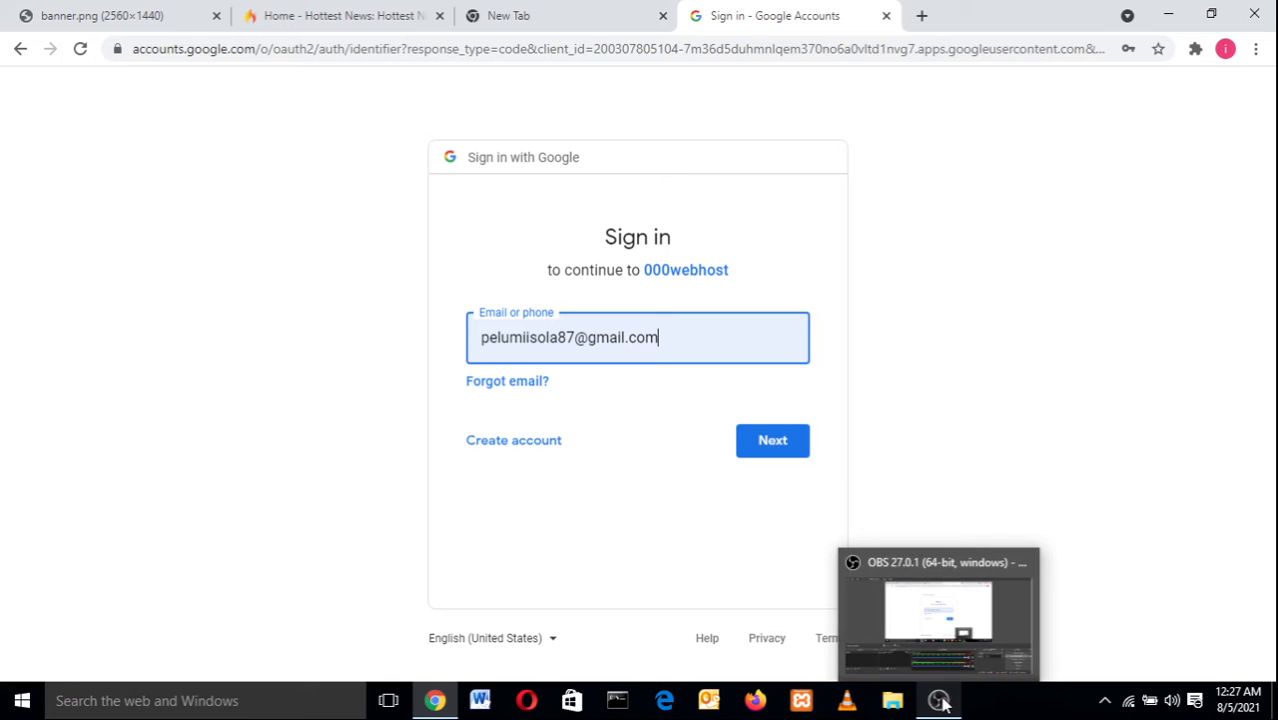
{"action": "left_click", "coordinate": [942, 700]}
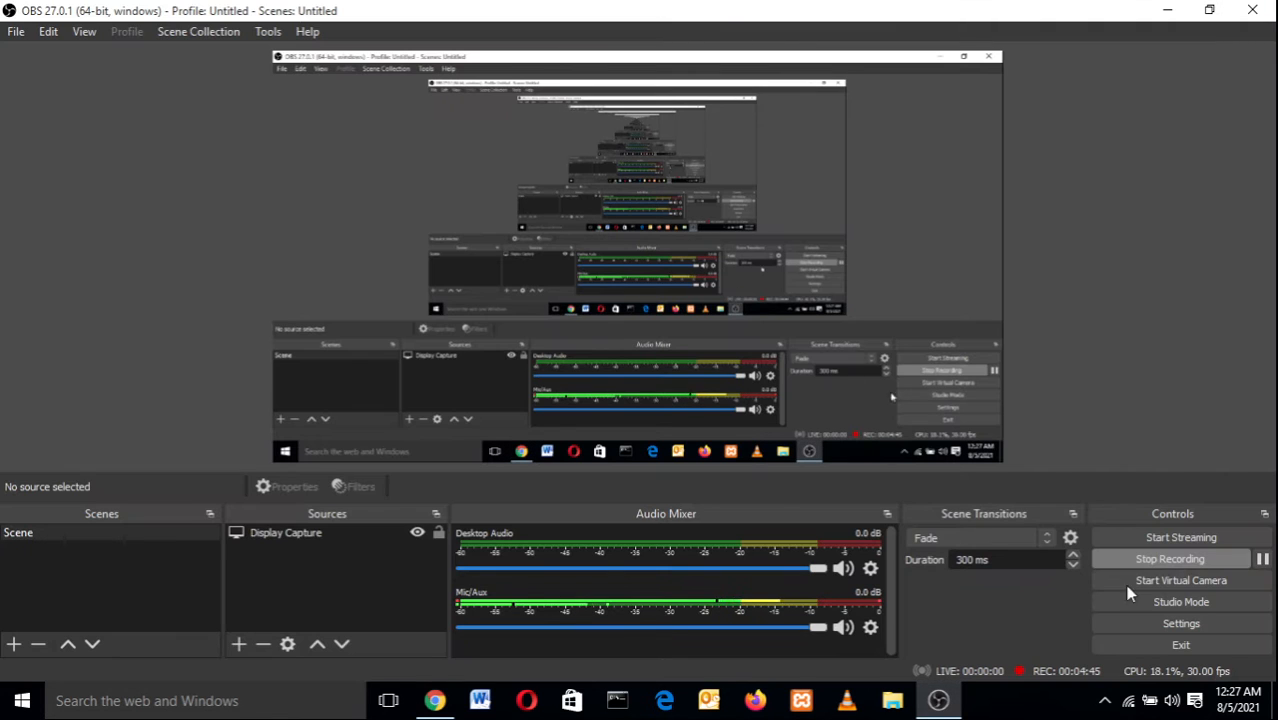
{"action": "left_click", "coordinate": [1261, 561]}
{"action": "left_click", "coordinate": [1261, 561]}
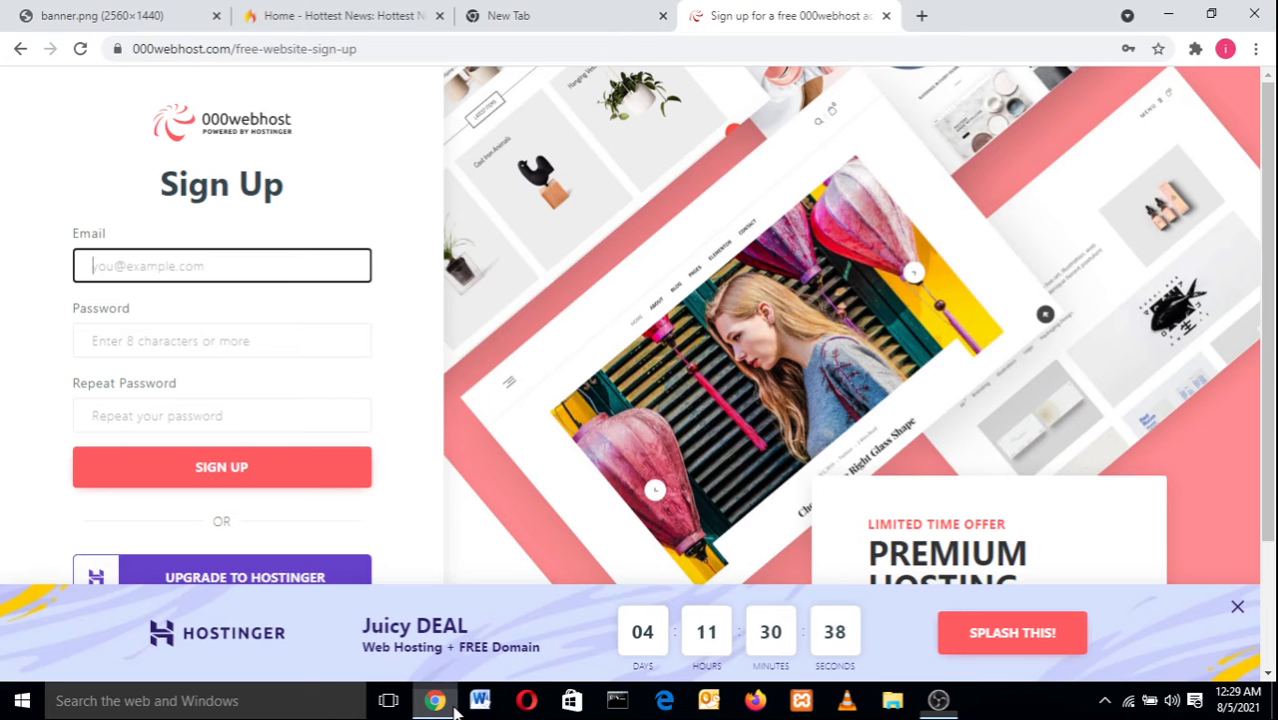
{"action": "left_click", "coordinate": [450, 706]}
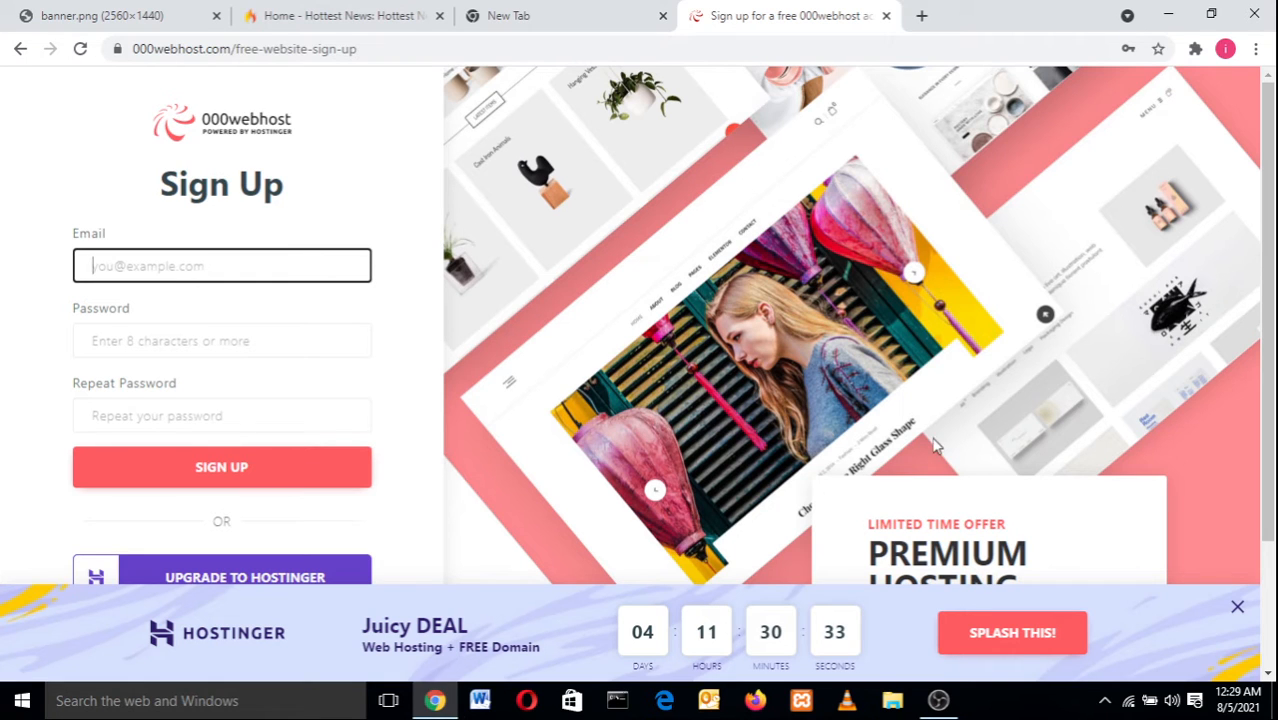
- Log in to 000webhost with Google, choosing the third account in the account list
{"action": "left_click_drag", "start_coordinate": [1275, 255], "coordinate": [1268, 410]}
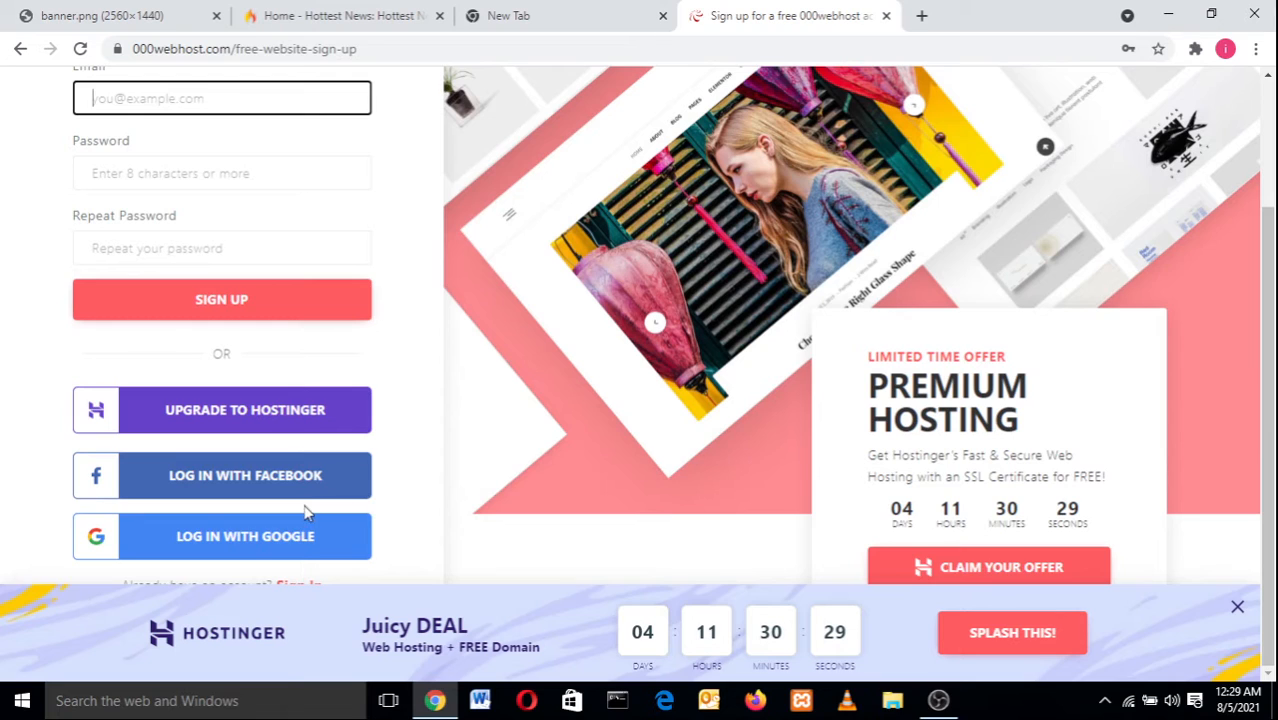
{"action": "left_click", "coordinate": [293, 540]}
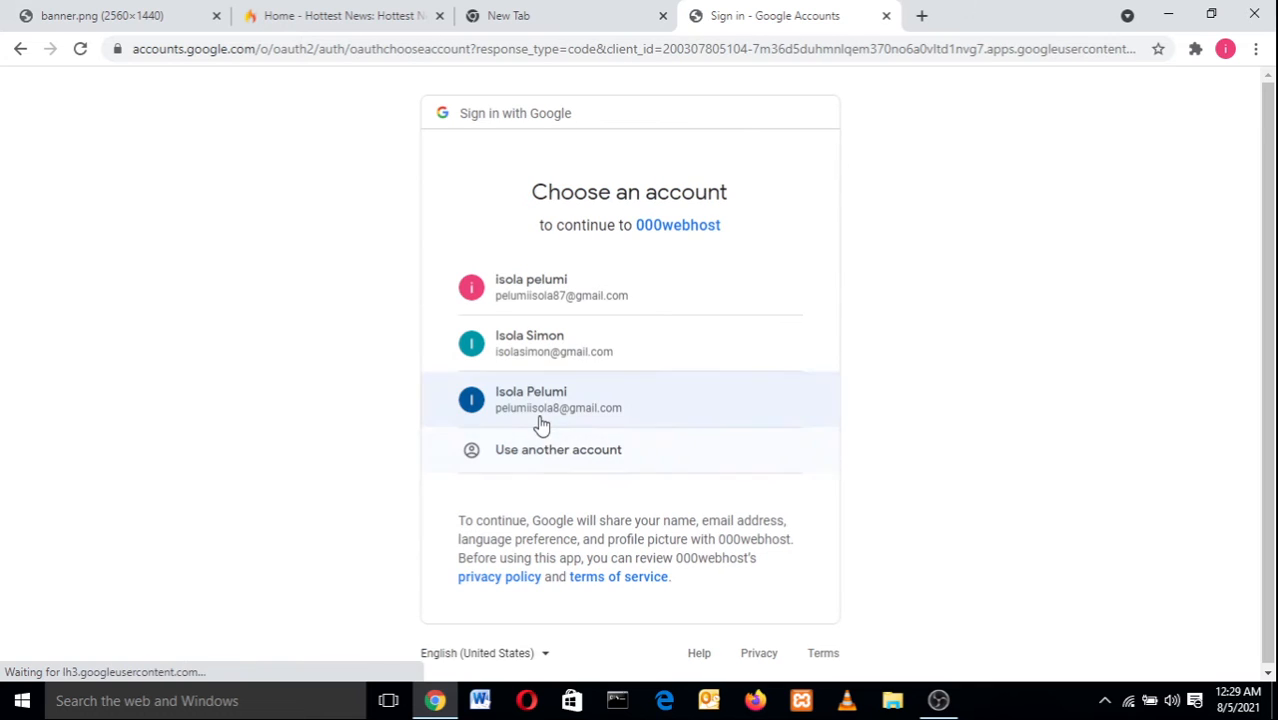
{"action": "left_click", "coordinate": [560, 401]}
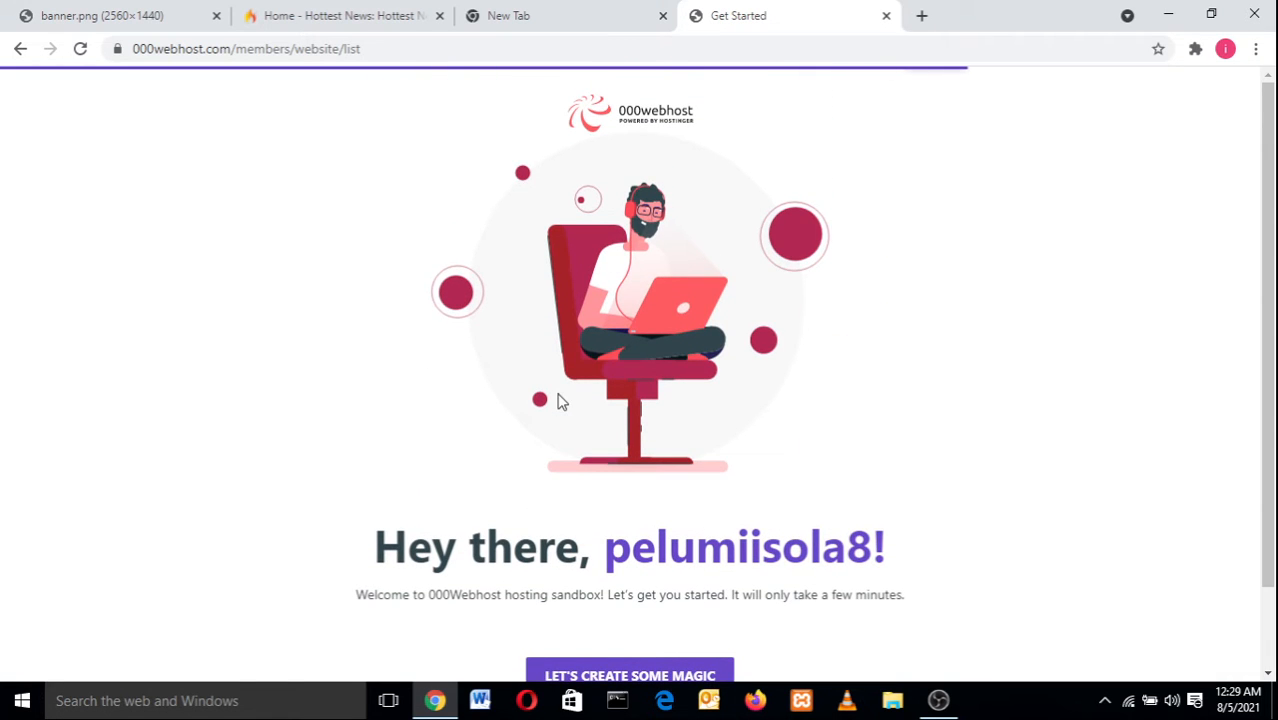
- Start the site setup from the welcome page and select Other as the project purpose
{"action": "left_click_drag", "start_coordinate": [1274, 230], "coordinate": [1275, 322]}
{"action": "left_click", "coordinate": [598, 580]}
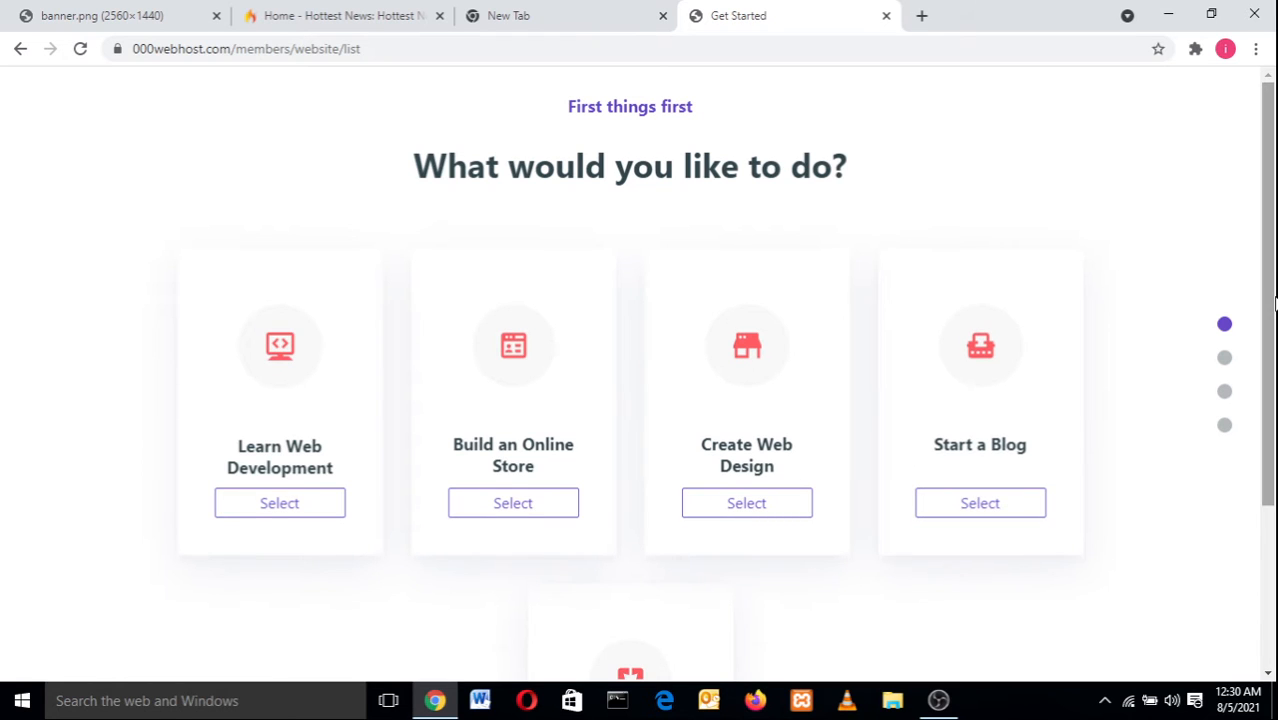
{"action": "scroll", "coordinate": [741, 676], "scroll_direction": "down", "scroll_amount": 3}
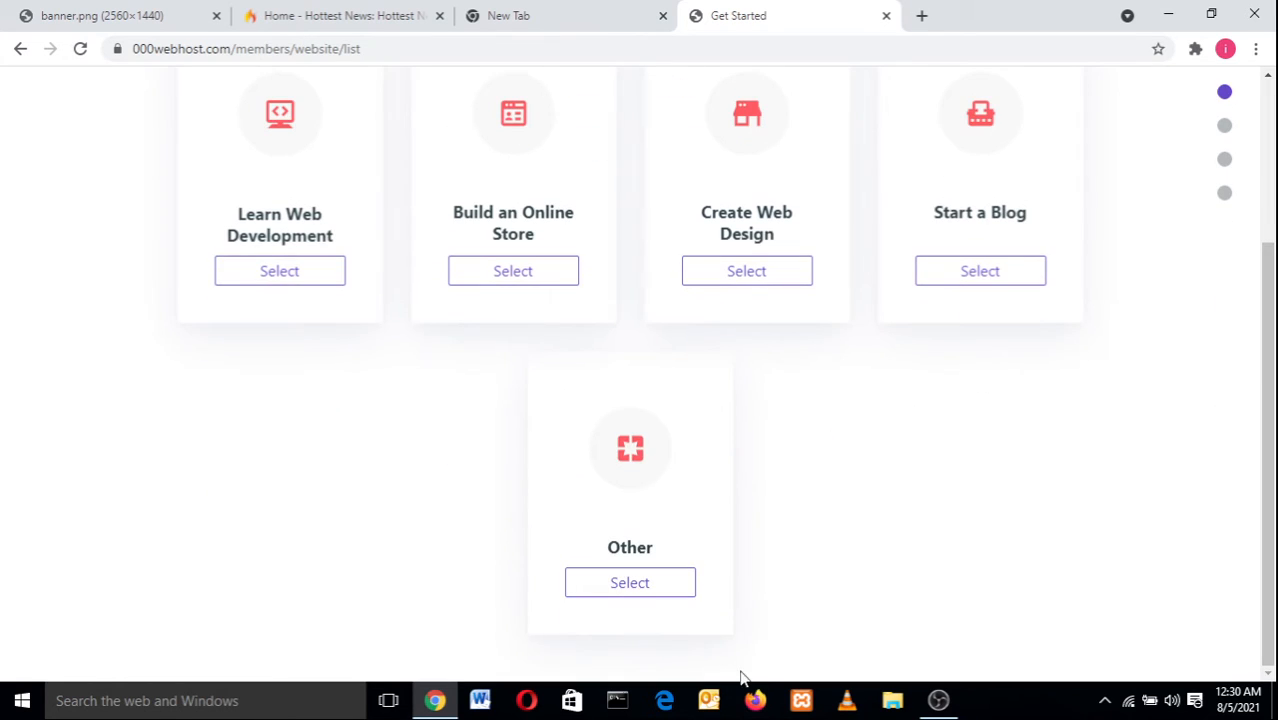
{"action": "left_click", "coordinate": [650, 588]}
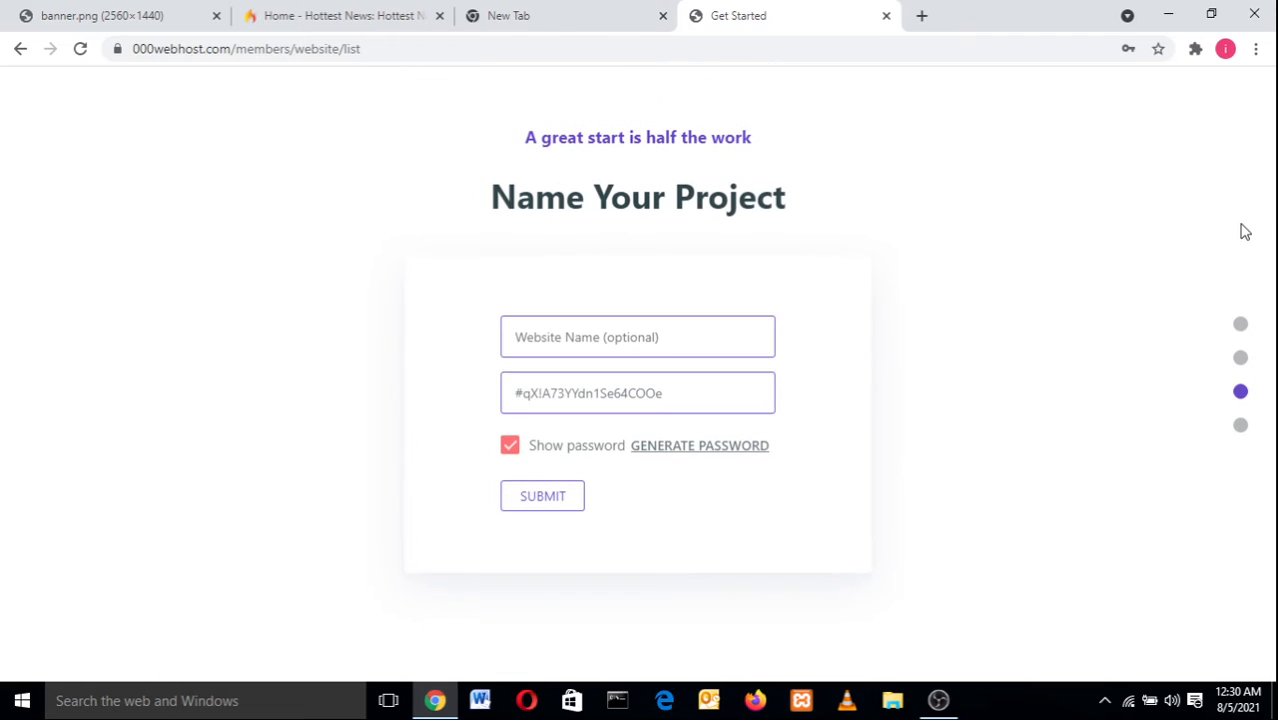
- Try to submit the project with the website name fashionstyle and the generated password hidden
{"action": "left_click", "coordinate": [614, 350]}
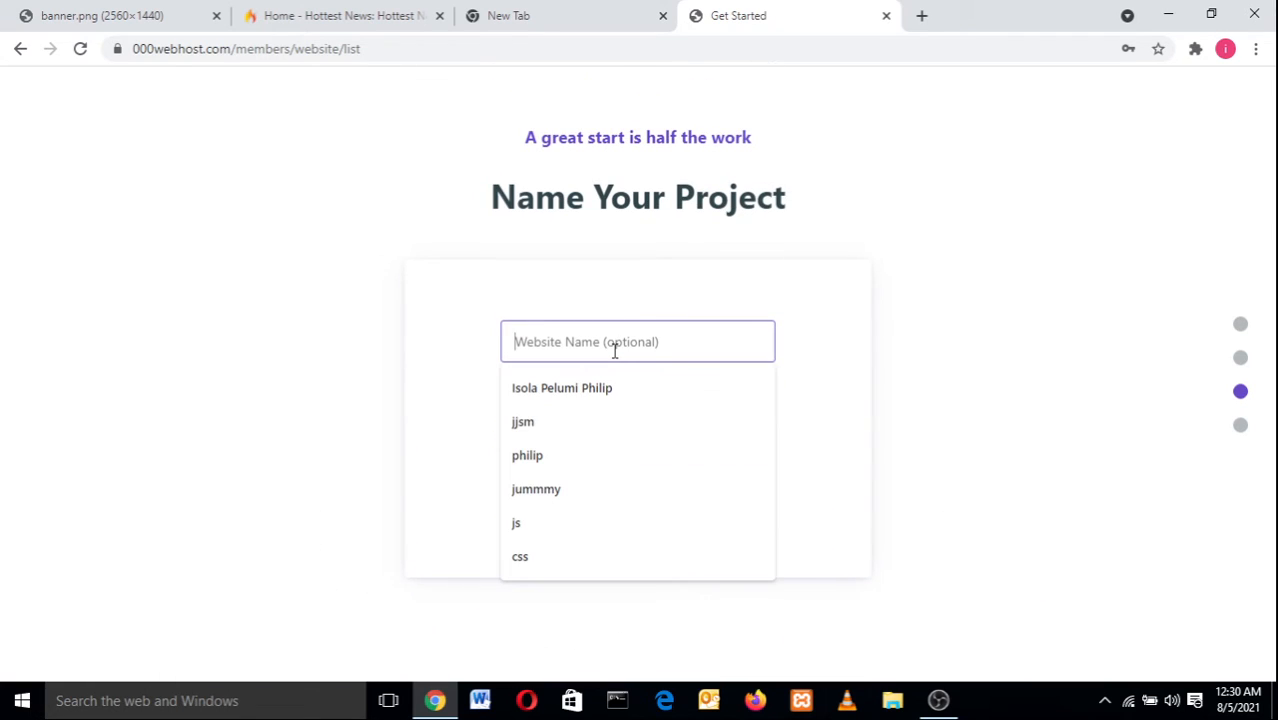
{"action": "left_click", "coordinate": [437, 287]}
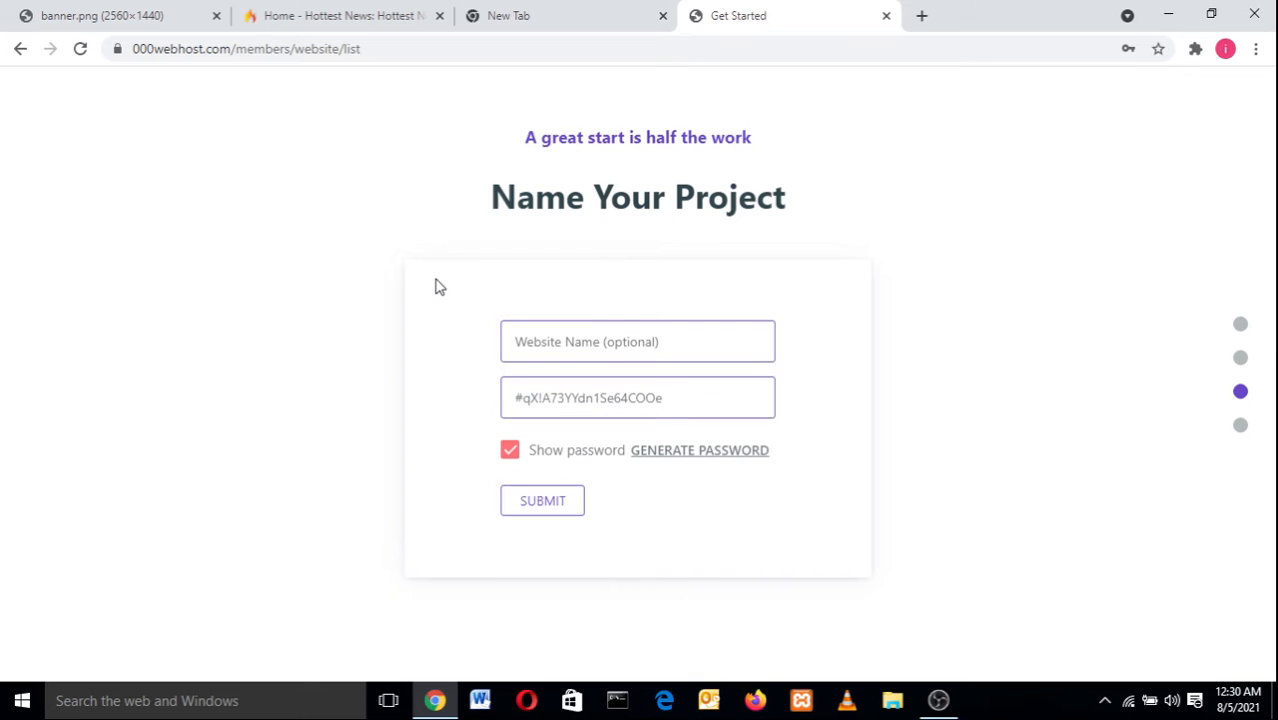
{"action": "left_click", "coordinate": [573, 329]}
{"action": "left_click", "coordinate": [359, 308]}
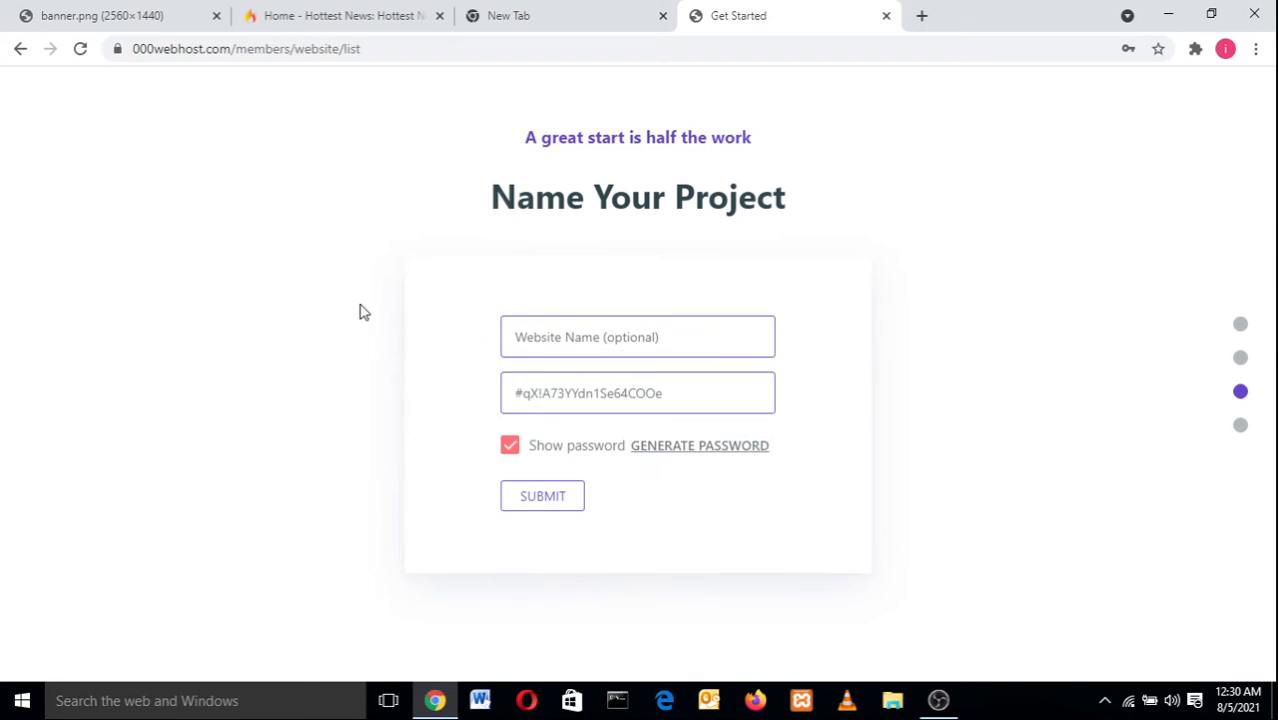
{"action": "left_click", "coordinate": [592, 337]}
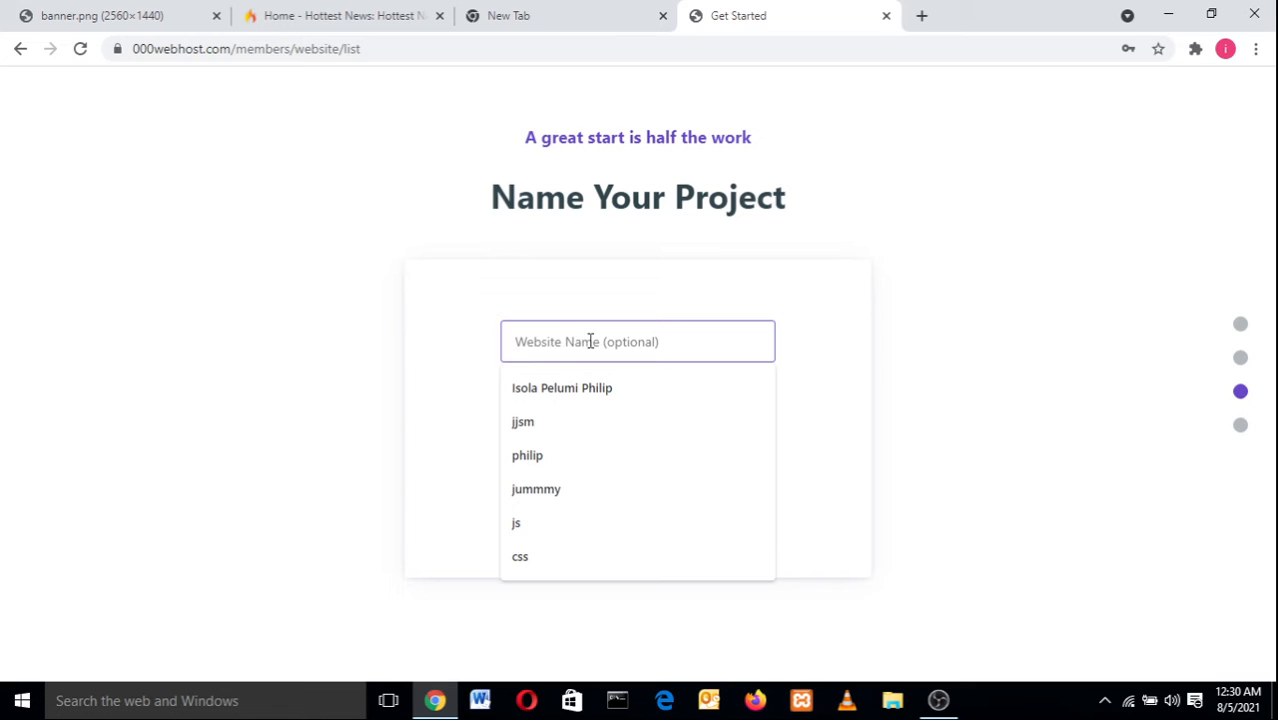
{"action": "type", "text": "fashionstyle"}
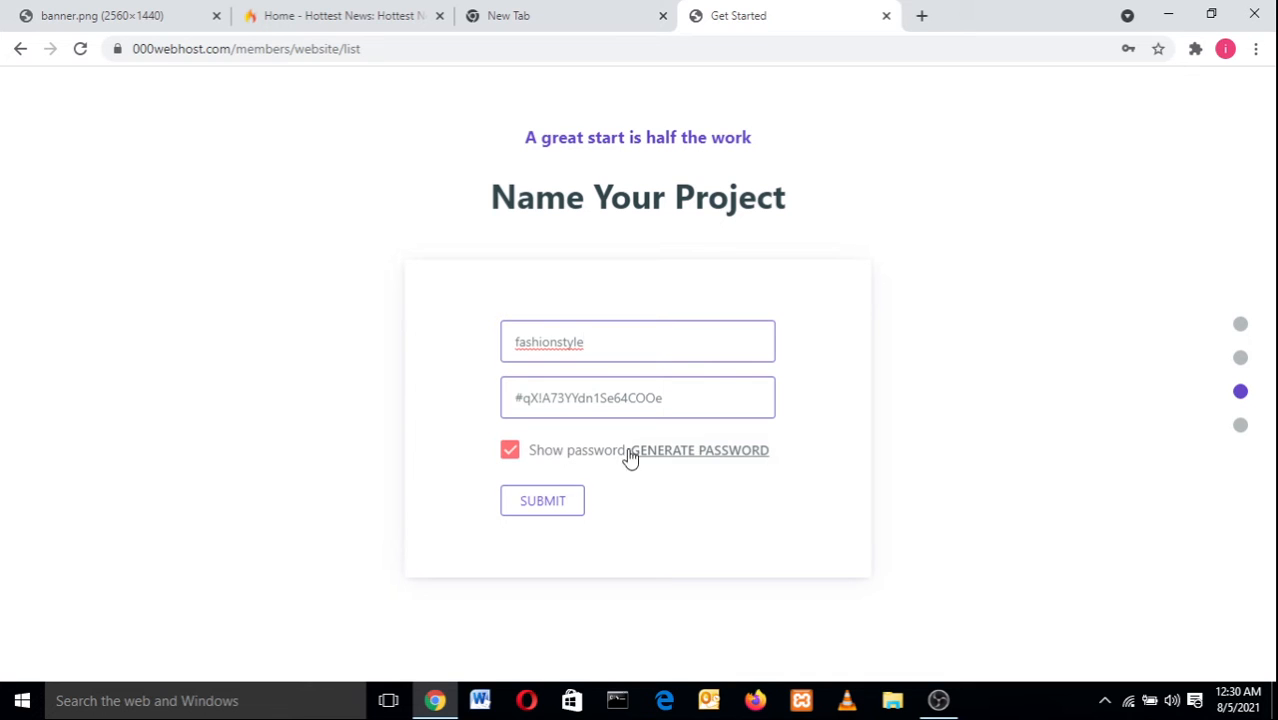
{"action": "left_click", "coordinate": [508, 456]}
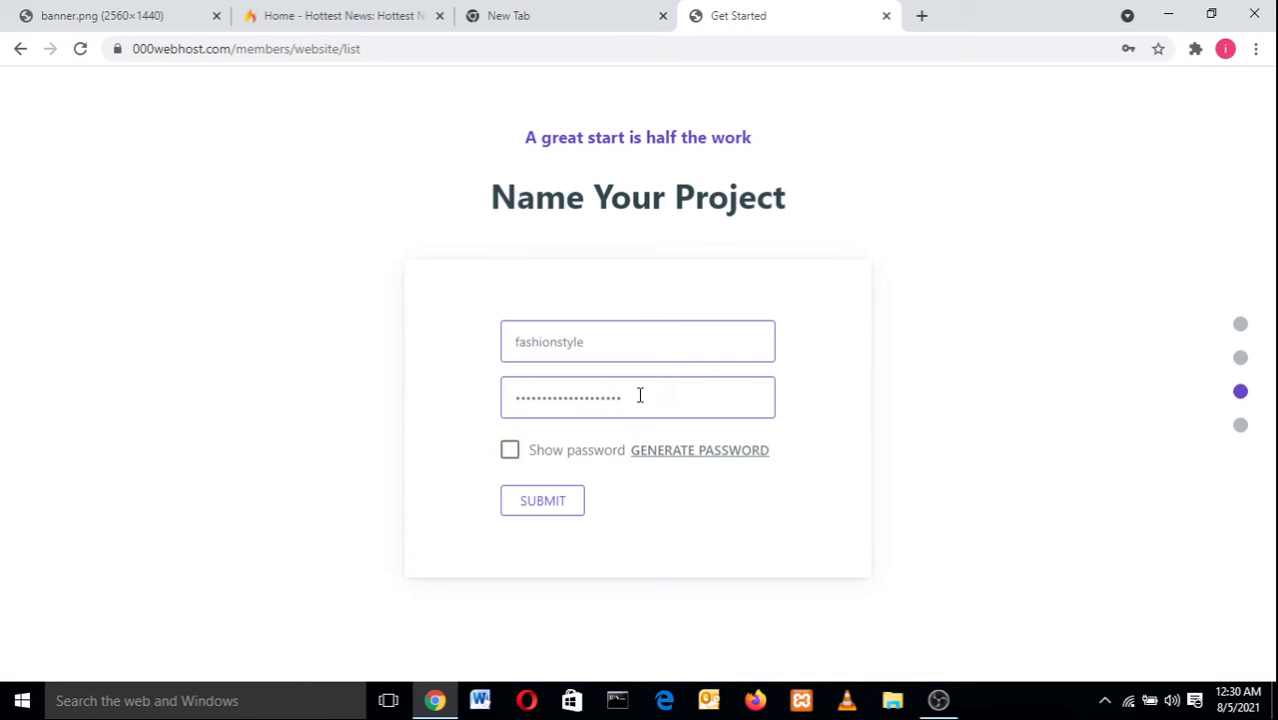
{"action": "left_click", "coordinate": [555, 515]}
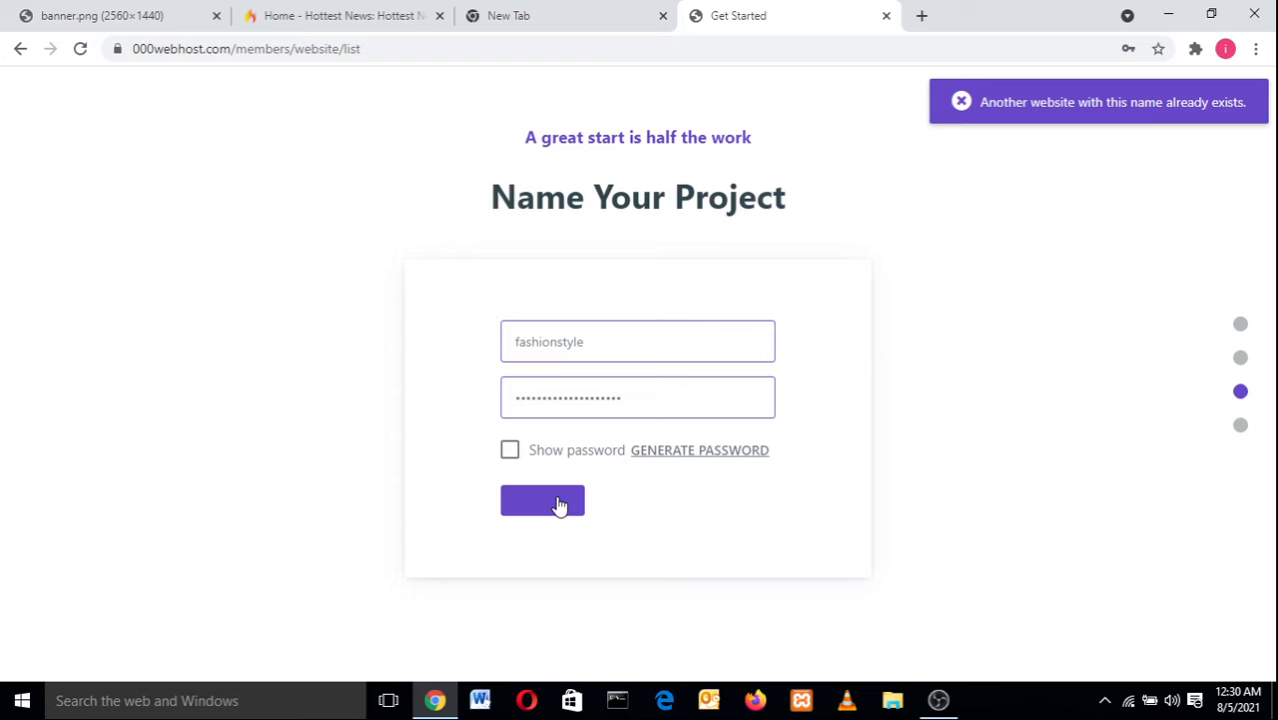
- Change the website name to fashionstylessssss and submit the project
{"action": "left_click", "coordinate": [601, 350]}
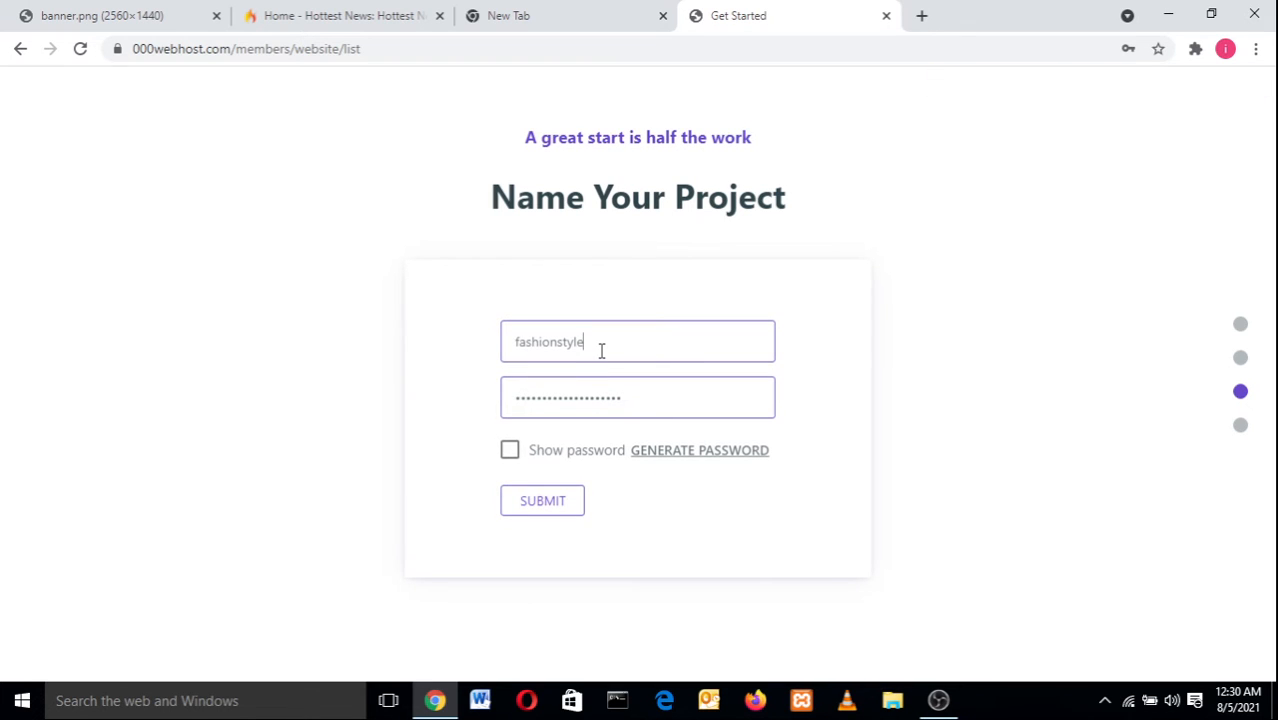
{"action": "left_click", "coordinate": [542, 499]}
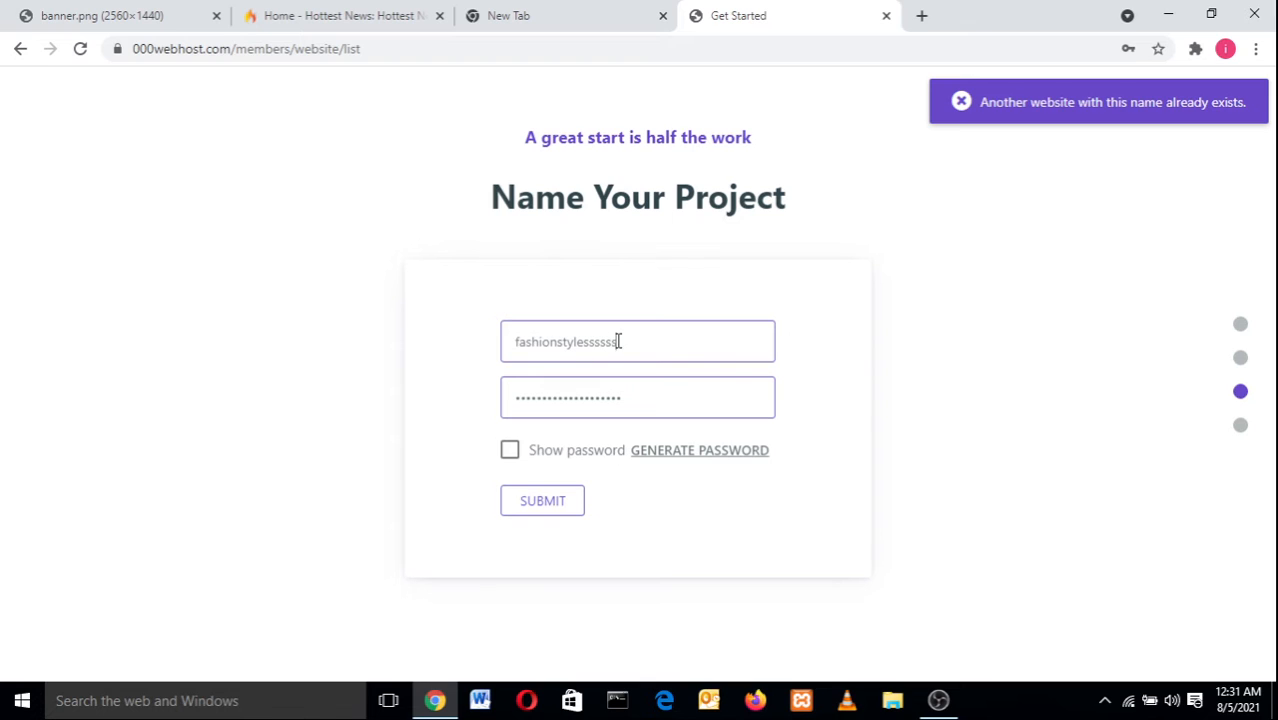
{"action": "left_click", "coordinate": [545, 503]}
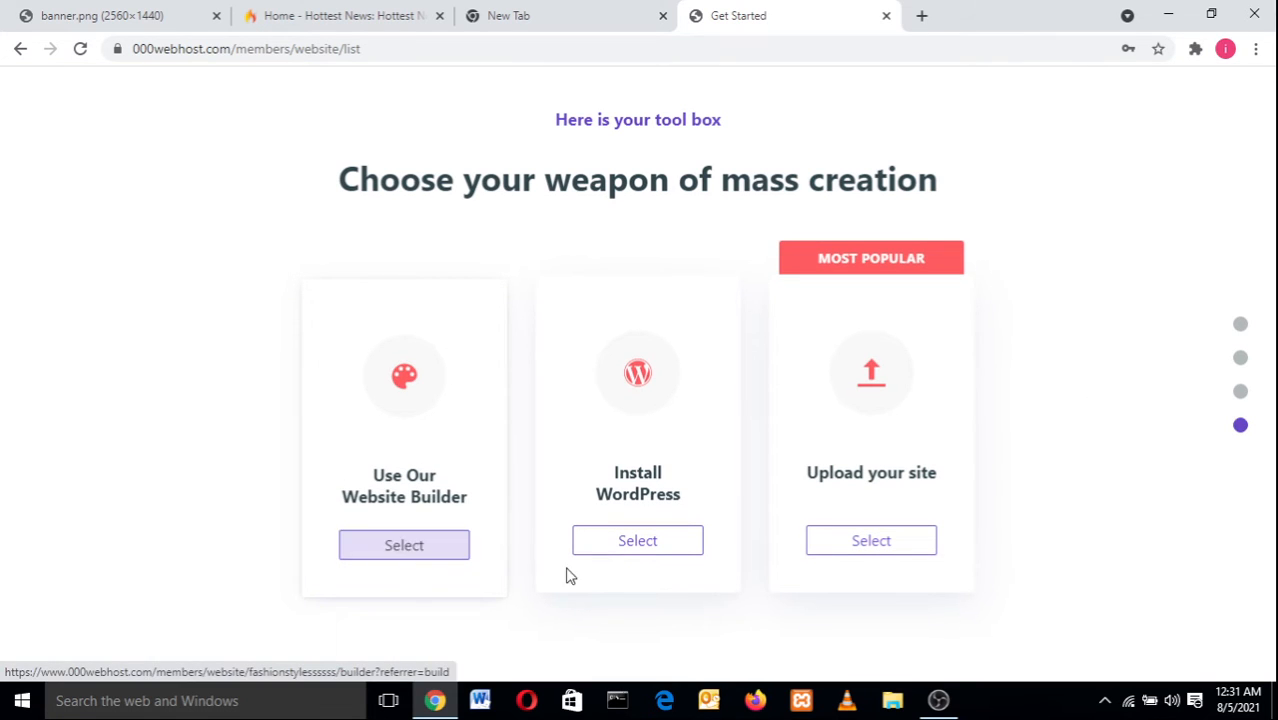
- Choose Upload your site as the creation method and look over the site's root folders in the opened file manager
{"action": "left_click", "coordinate": [865, 546]}
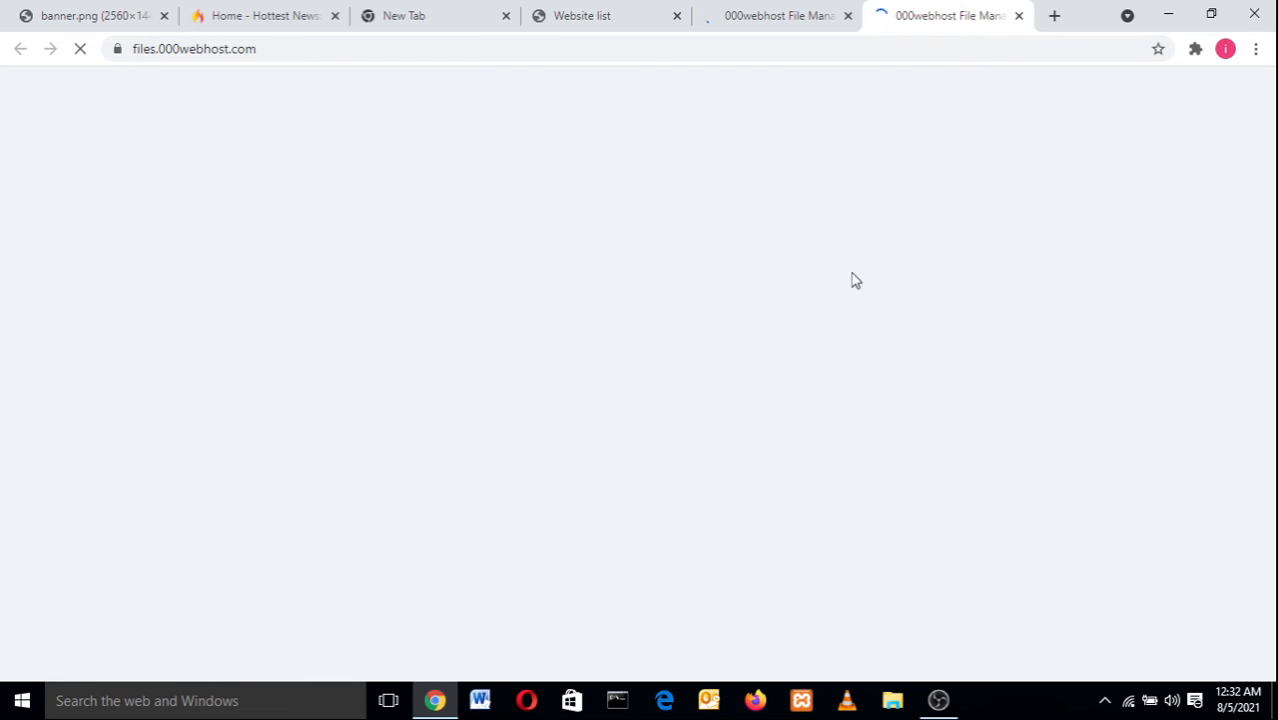
{"action": "left_click", "coordinate": [812, 6]}
{"action": "left_click", "coordinate": [957, 8]}
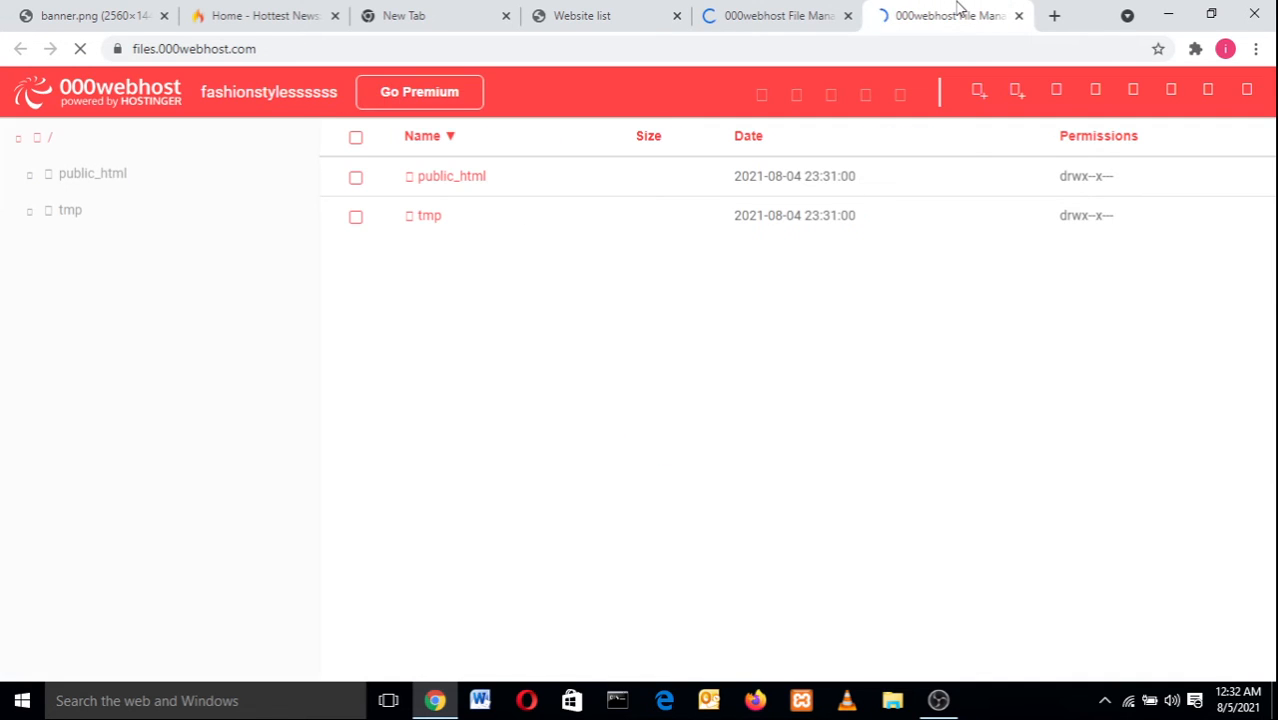
{"action": "left_click", "coordinate": [757, 9]}
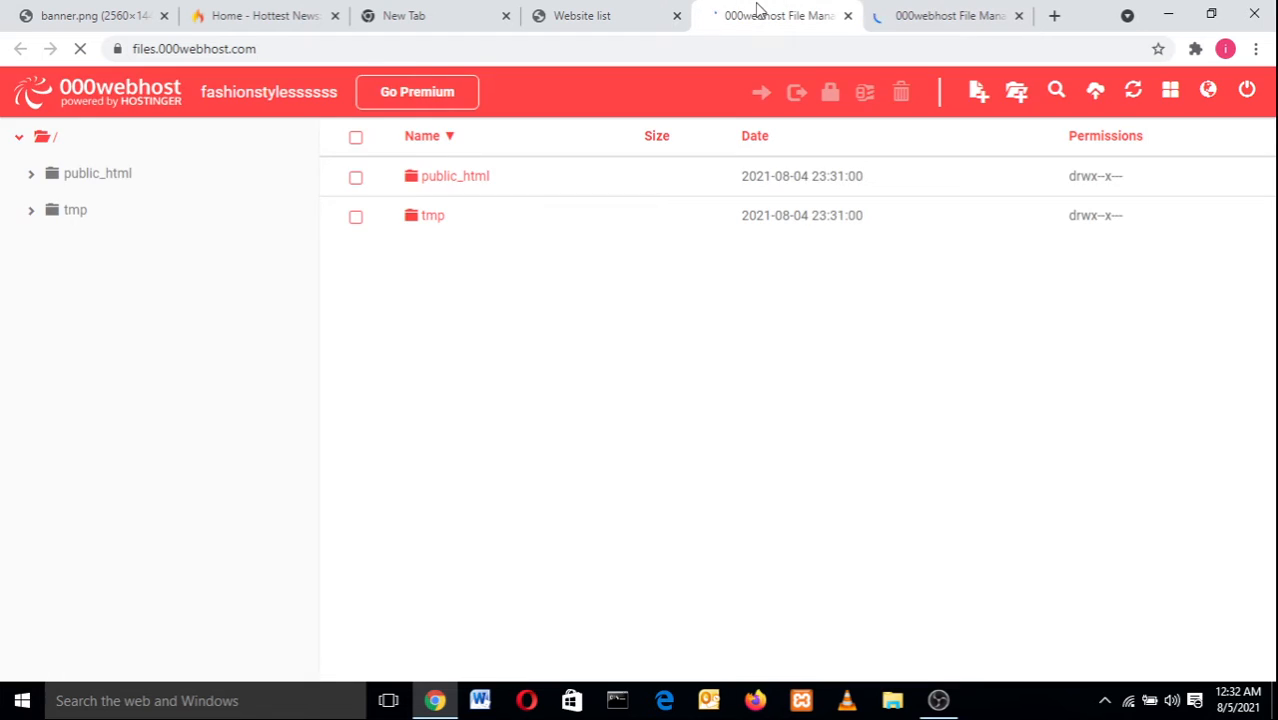
- Open the management page of the fashionstylessssss website from the website list
{"action": "left_click", "coordinate": [630, 8]}
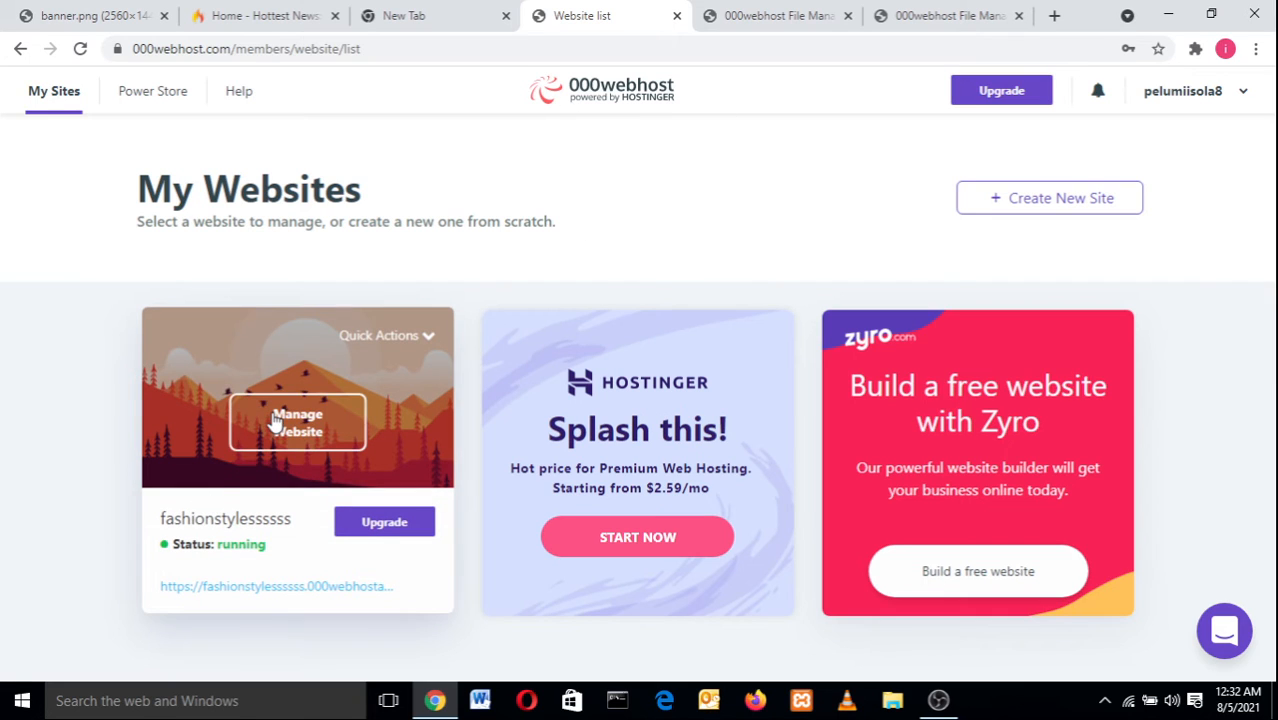
{"action": "left_click", "coordinate": [276, 423]}
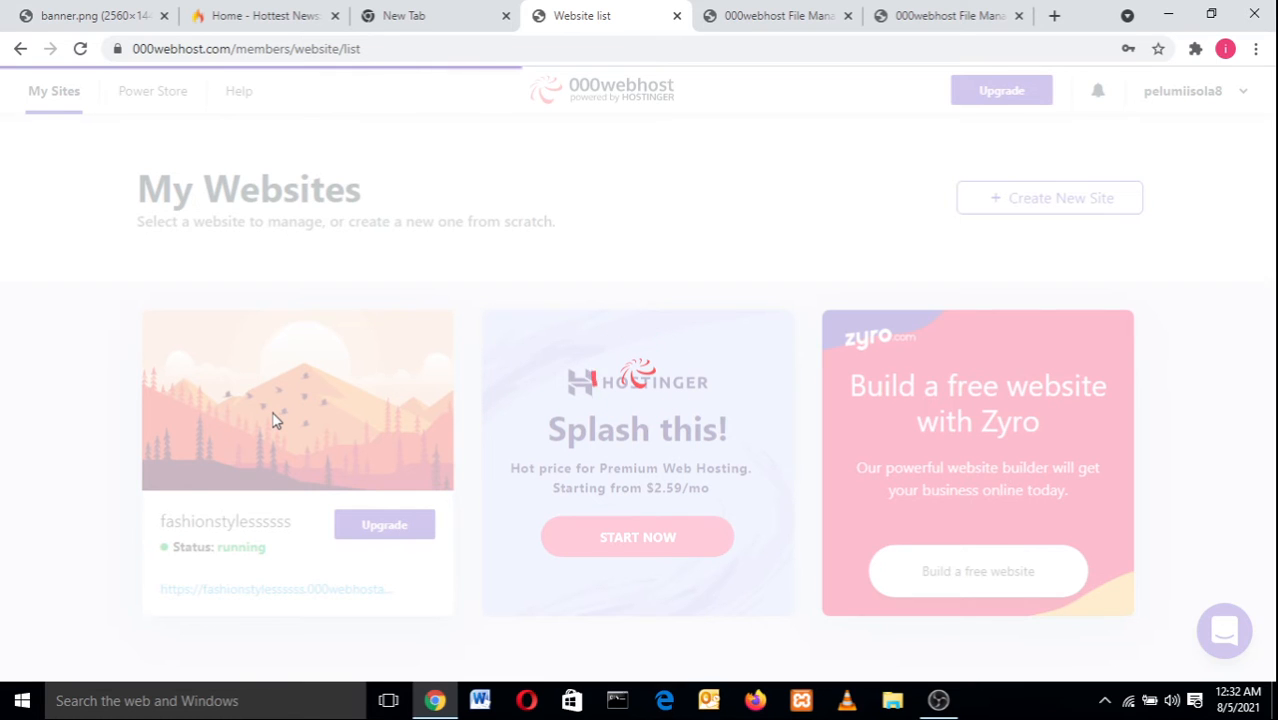
{"action": "left_click", "coordinate": [943, 12]}
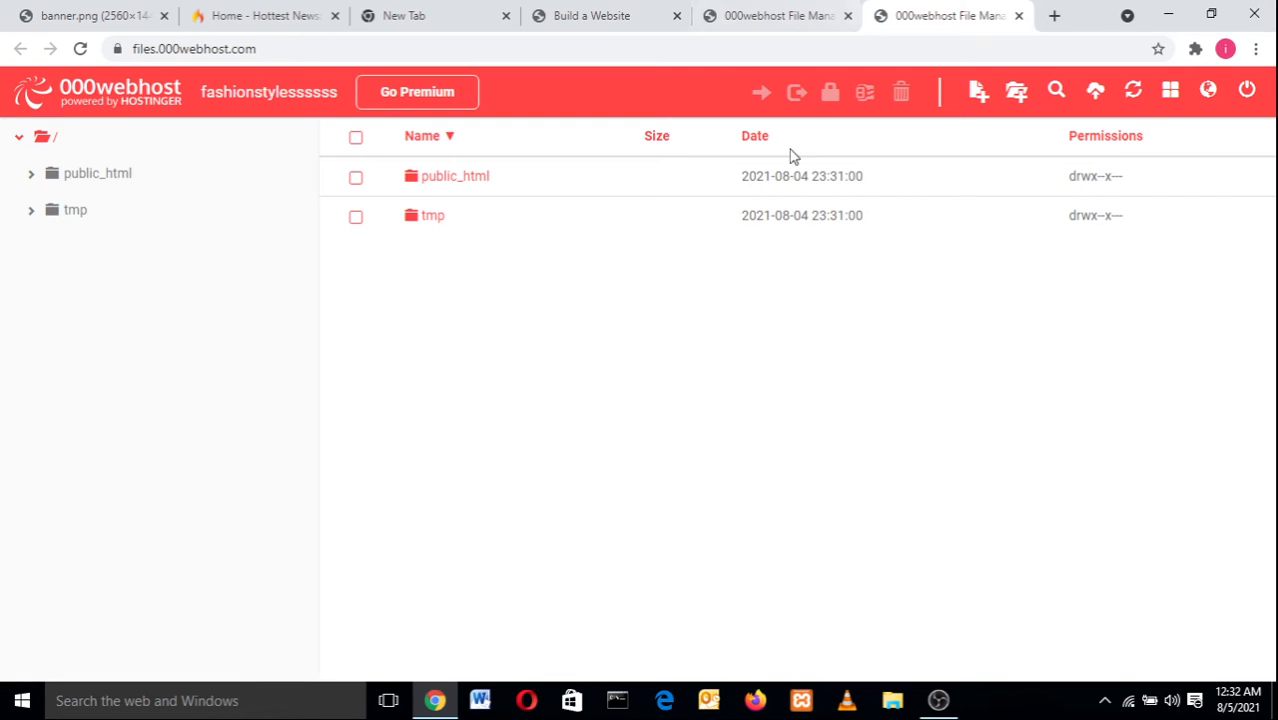
{"action": "left_click", "coordinate": [599, 12]}
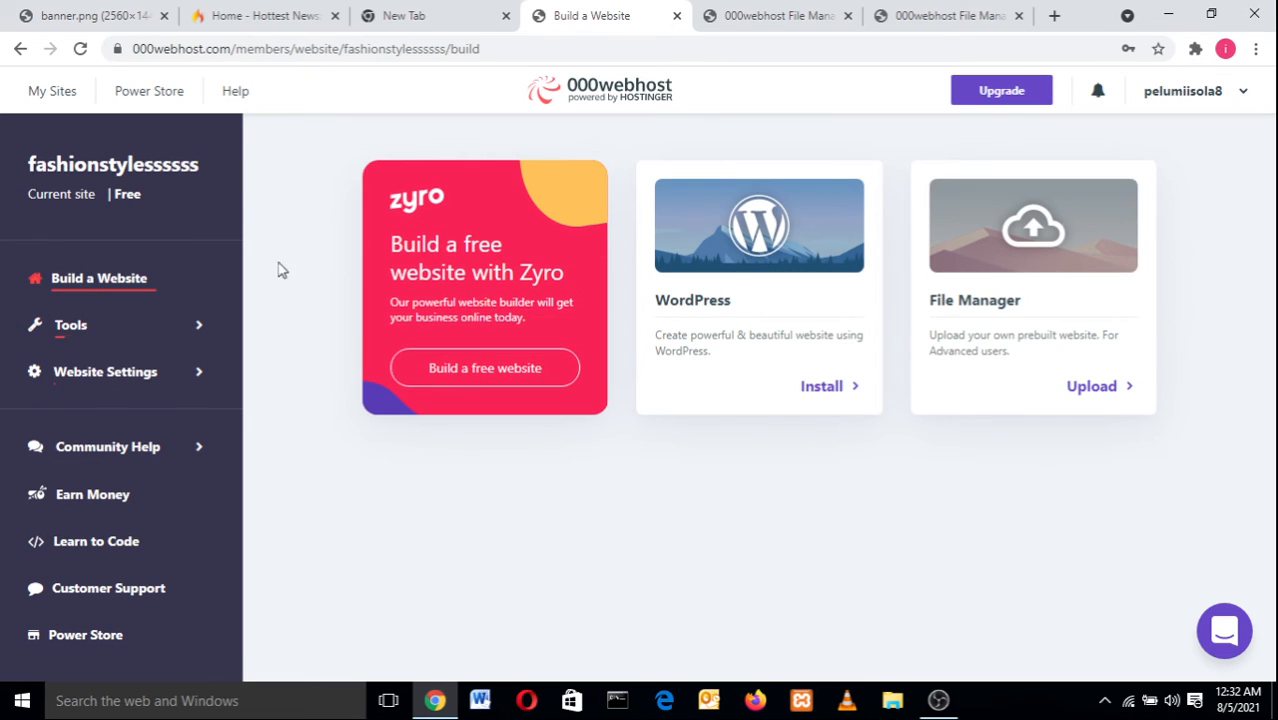
- Open the WordPress install form for the site and examine the choices offered for its URL
{"action": "left_click", "coordinate": [834, 384]}
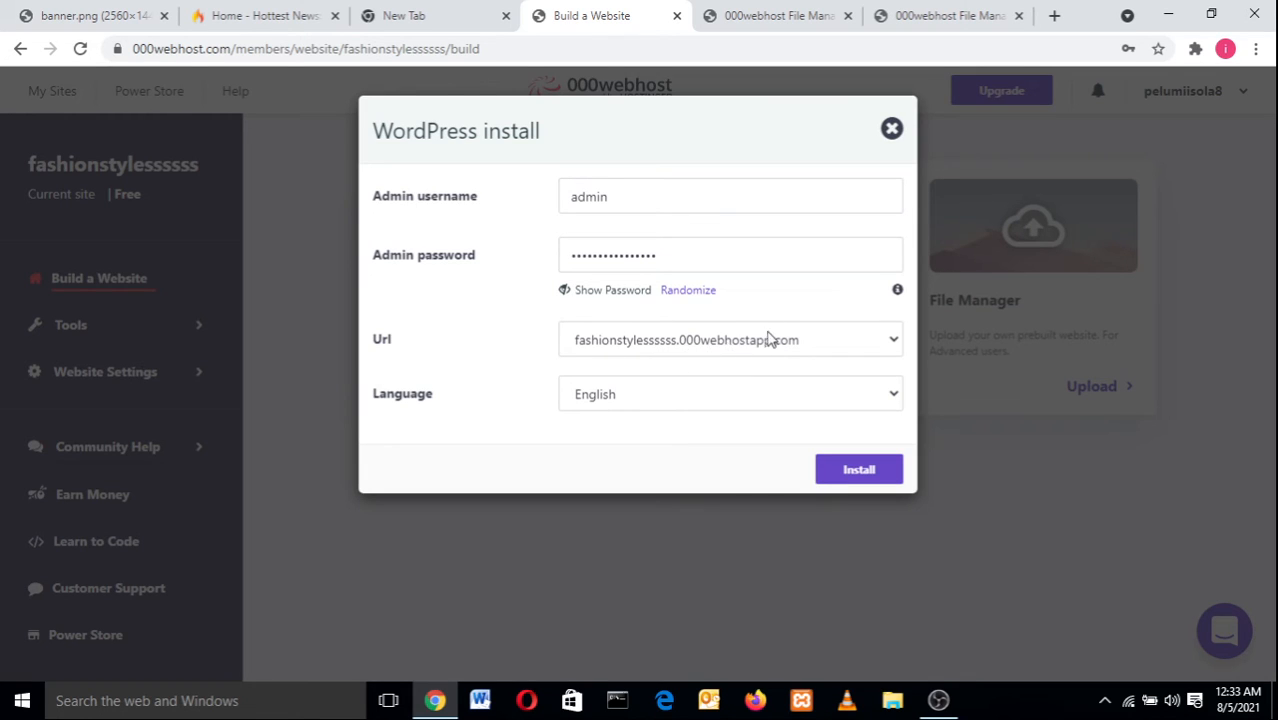
{"action": "left_click", "coordinate": [805, 346]}
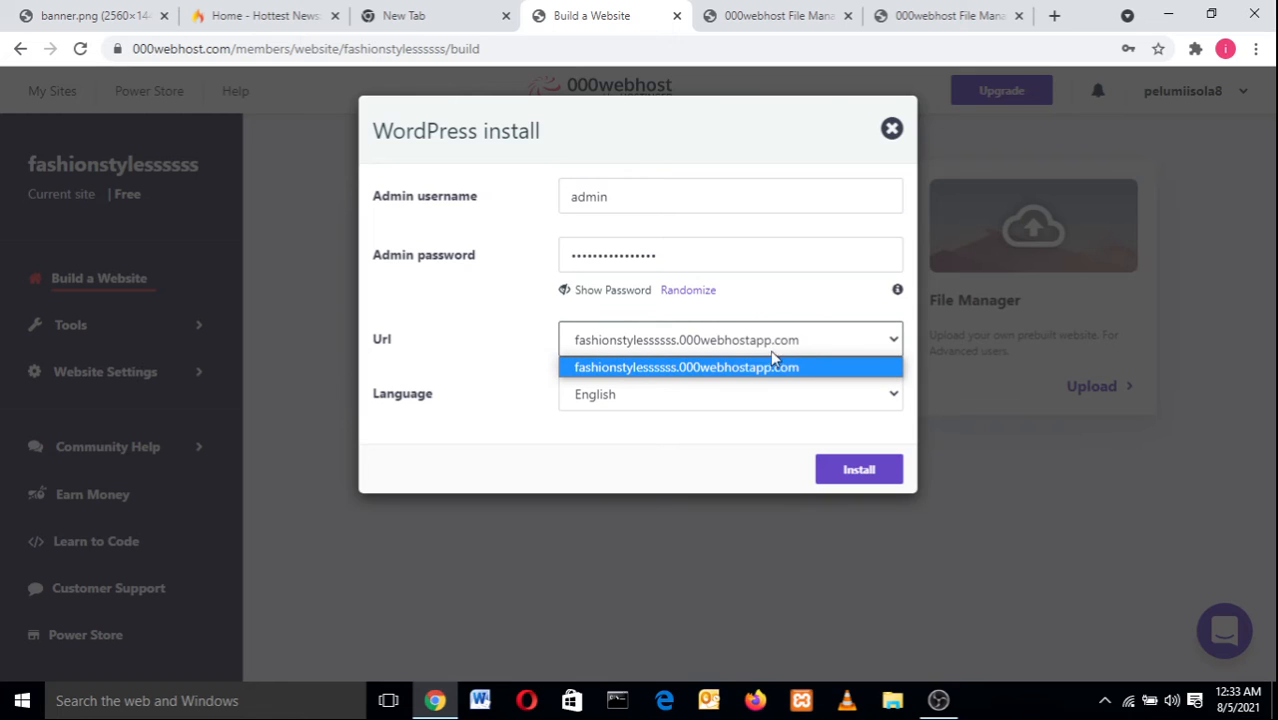
{"action": "left_click", "coordinate": [790, 344]}
{"action": "left_click", "coordinate": [786, 344]}
{"action": "left_click", "coordinate": [600, 348]}
{"action": "left_click", "coordinate": [800, 342]}
{"action": "left_click", "coordinate": [700, 352]}
{"action": "right_click", "coordinate": [700, 352]}
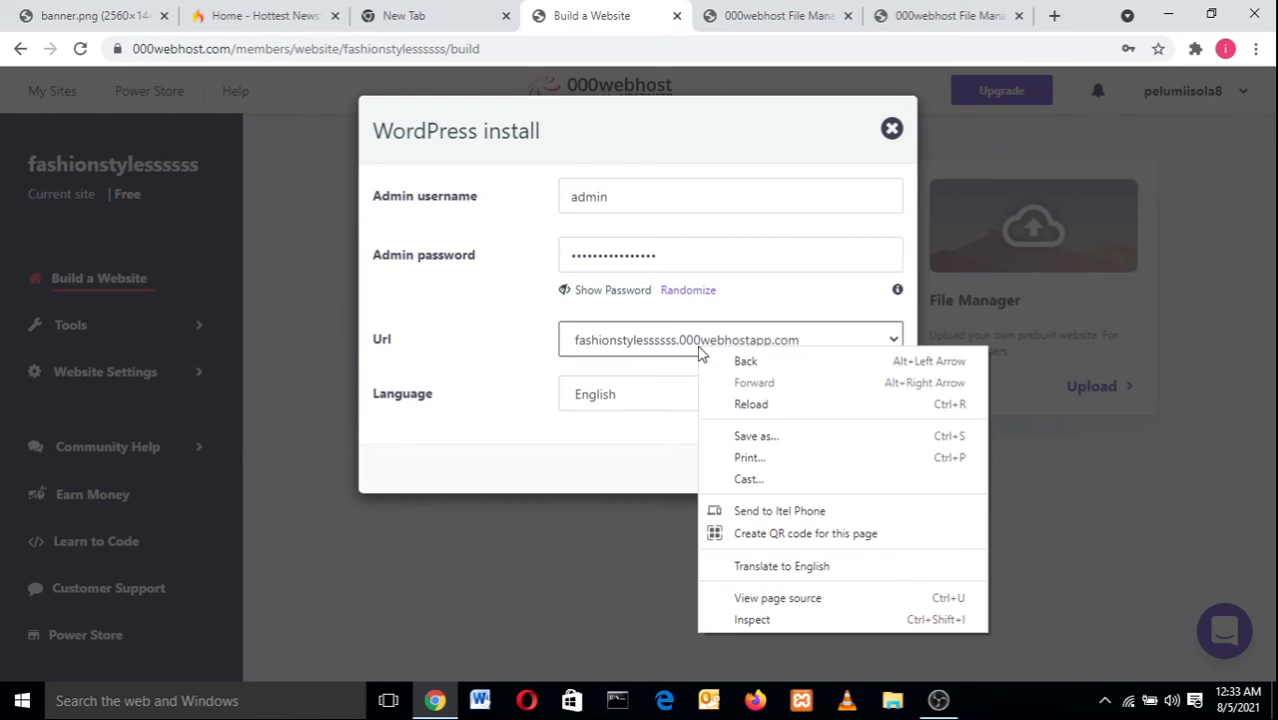
{"action": "left_click", "coordinate": [701, 347]}
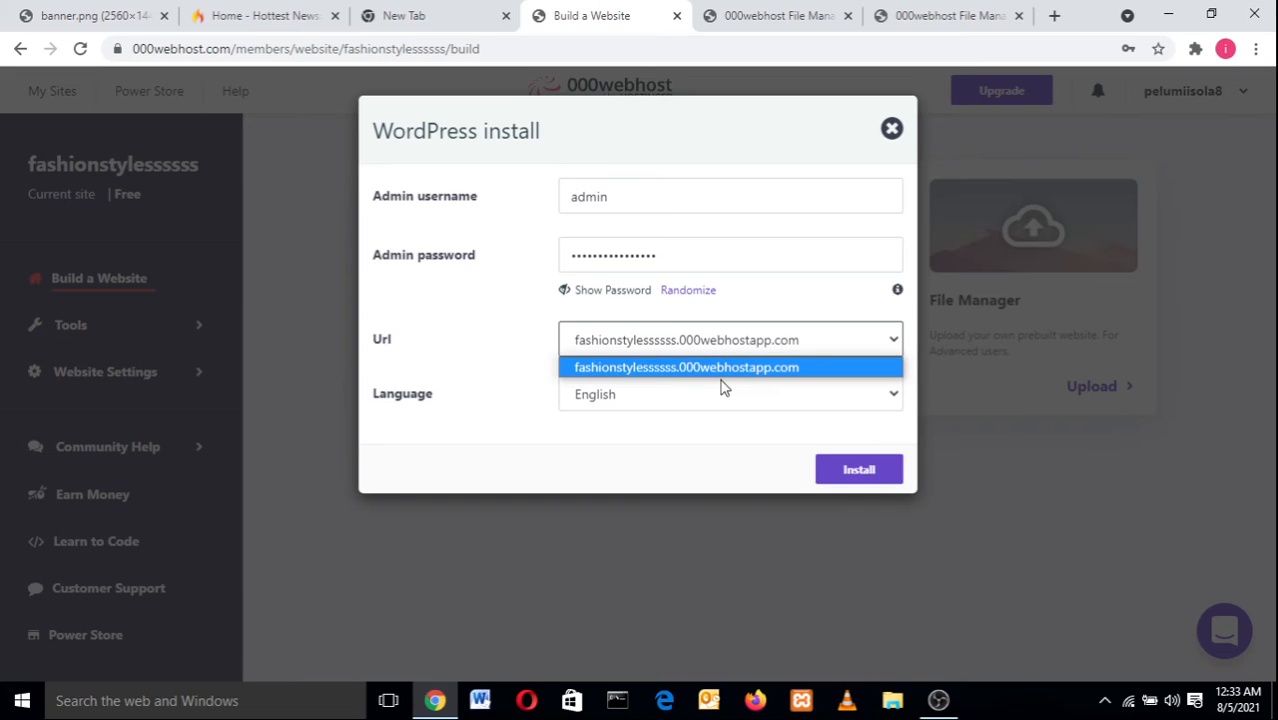
- Review the choices for the WordPress install URL, keeping fashionstylessssss.000webhostapp.com selected
{"action": "left_click", "coordinate": [727, 370]}
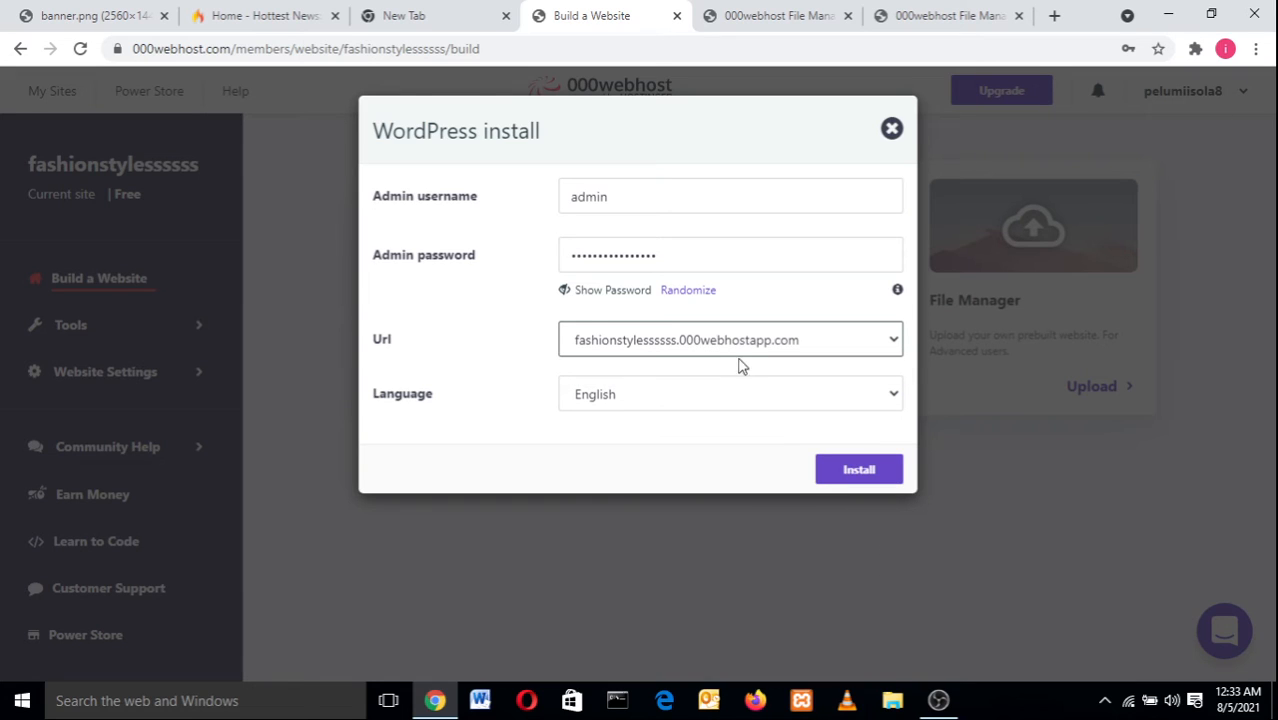
{"action": "left_click", "coordinate": [742, 352]}
{"action": "left_click", "coordinate": [810, 346]}
{"action": "left_click", "coordinate": [658, 354]}
{"action": "left_click", "coordinate": [680, 348]}
{"action": "left_click", "coordinate": [680, 348]}
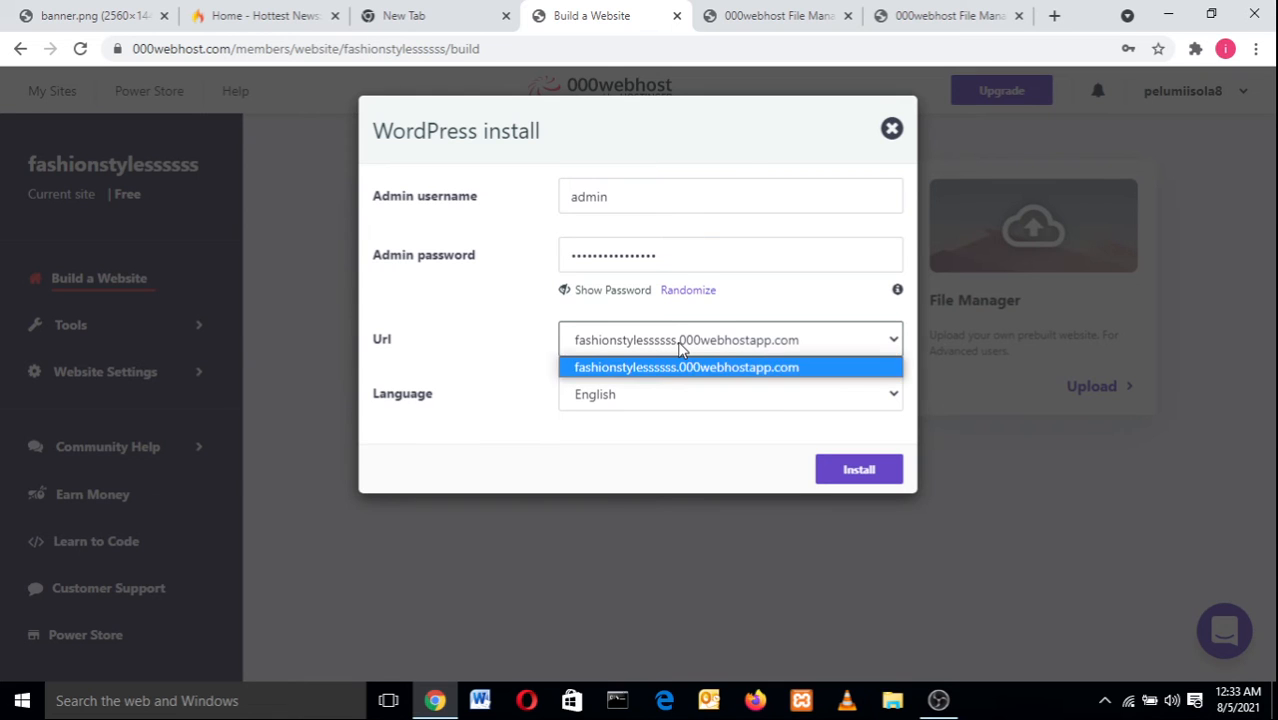
{"action": "left_click", "coordinate": [680, 347]}
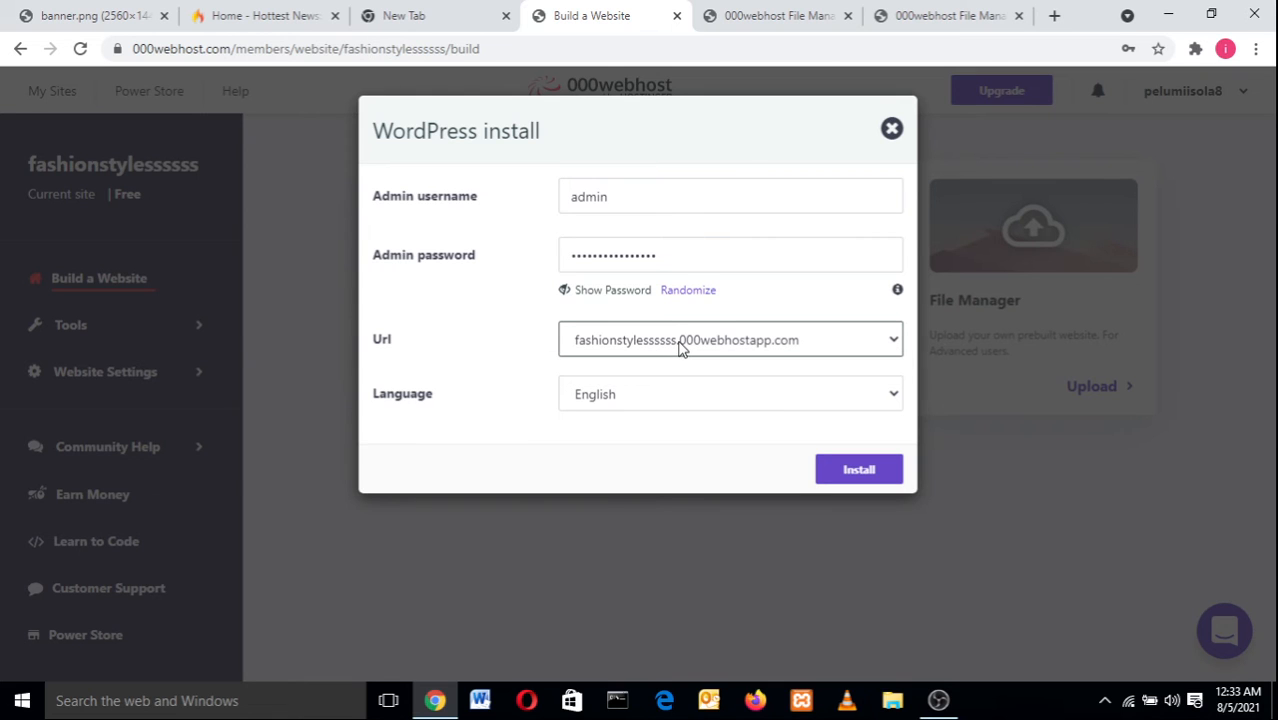
- Start entering the new site's address in a new browser tab with fashionstylesssss
{"action": "left_click", "coordinate": [1057, 16]}
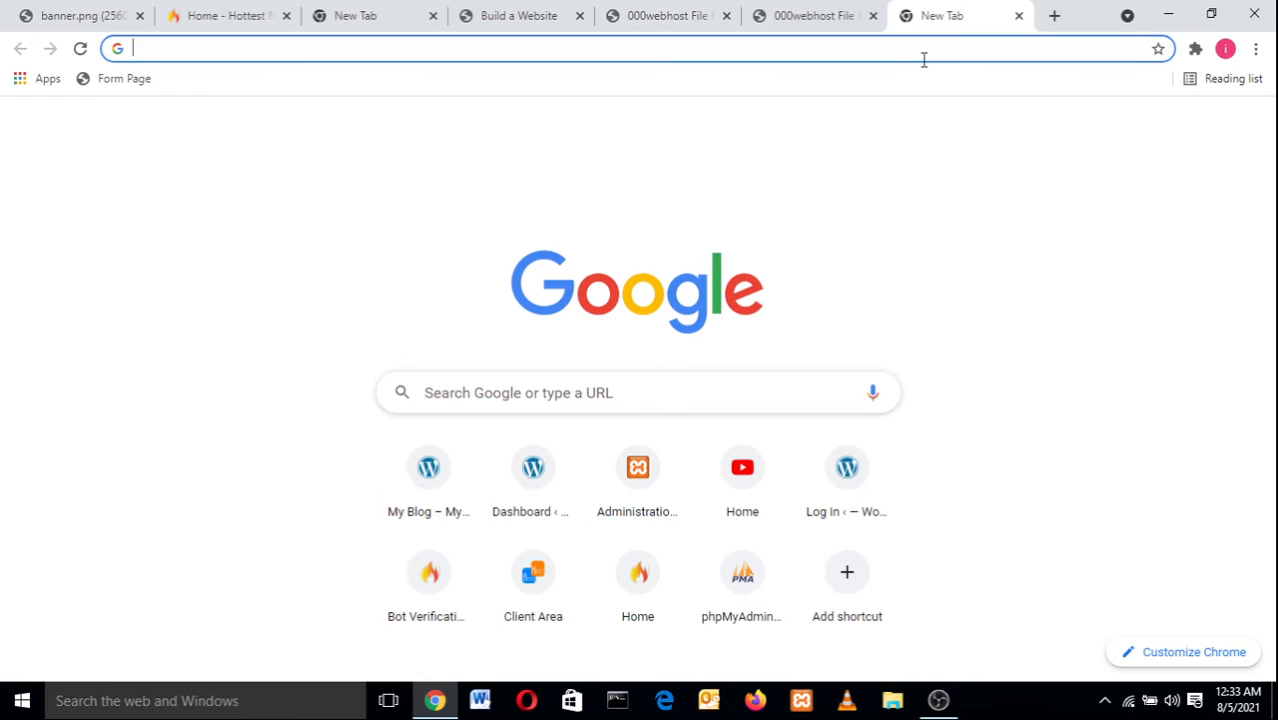
{"action": "type", "text": "fashio"}
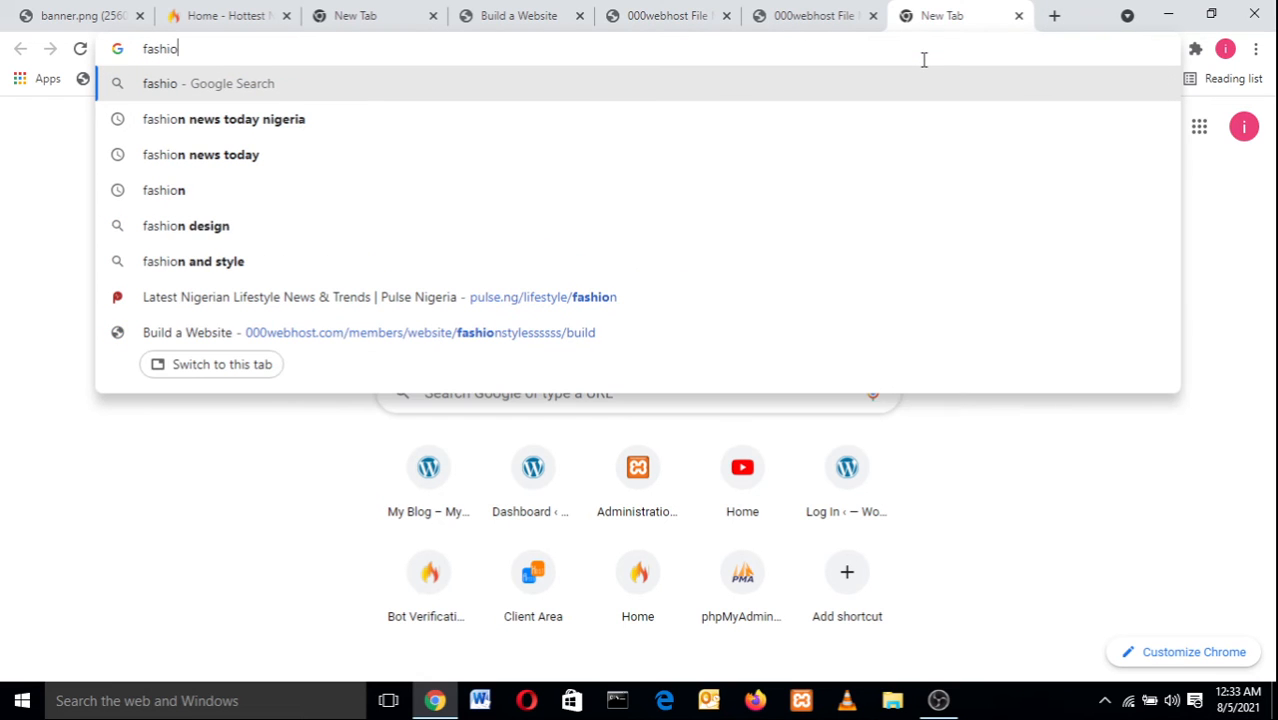
{"action": "type", "text": "nstl"}
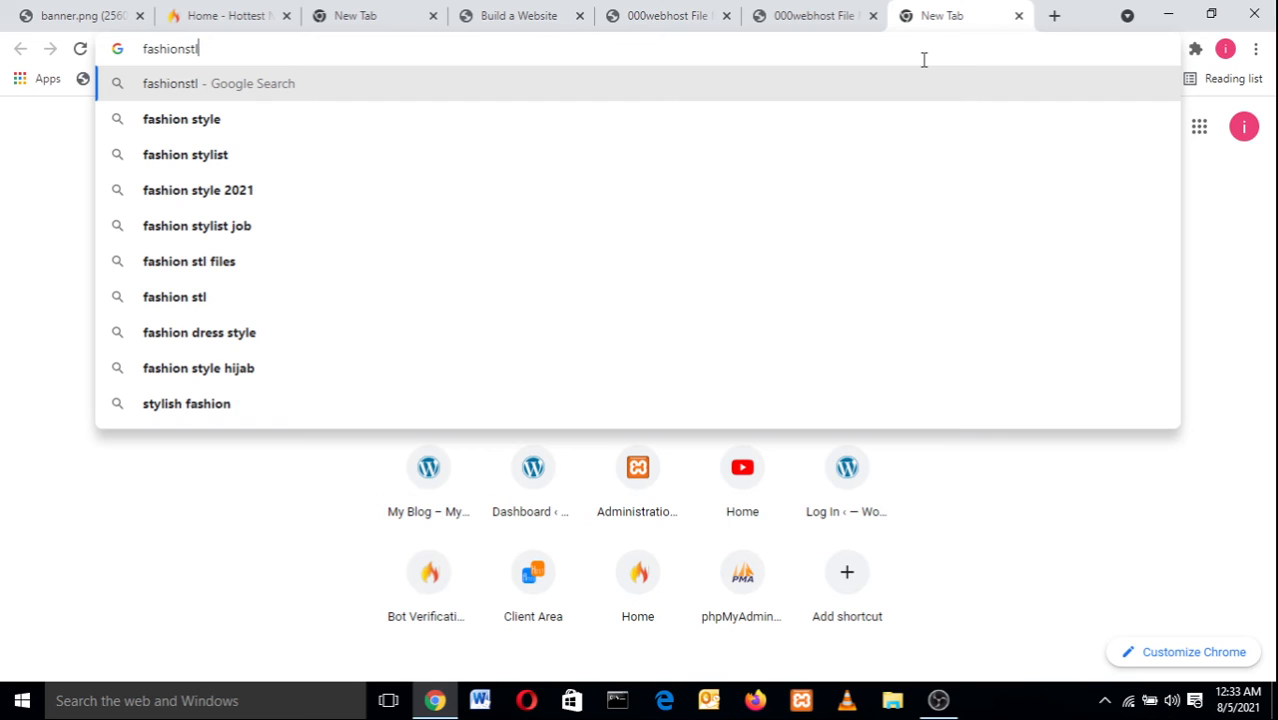
{"action": "key", "text": "BackSpace"}
{"action": "type", "text": "yles"}
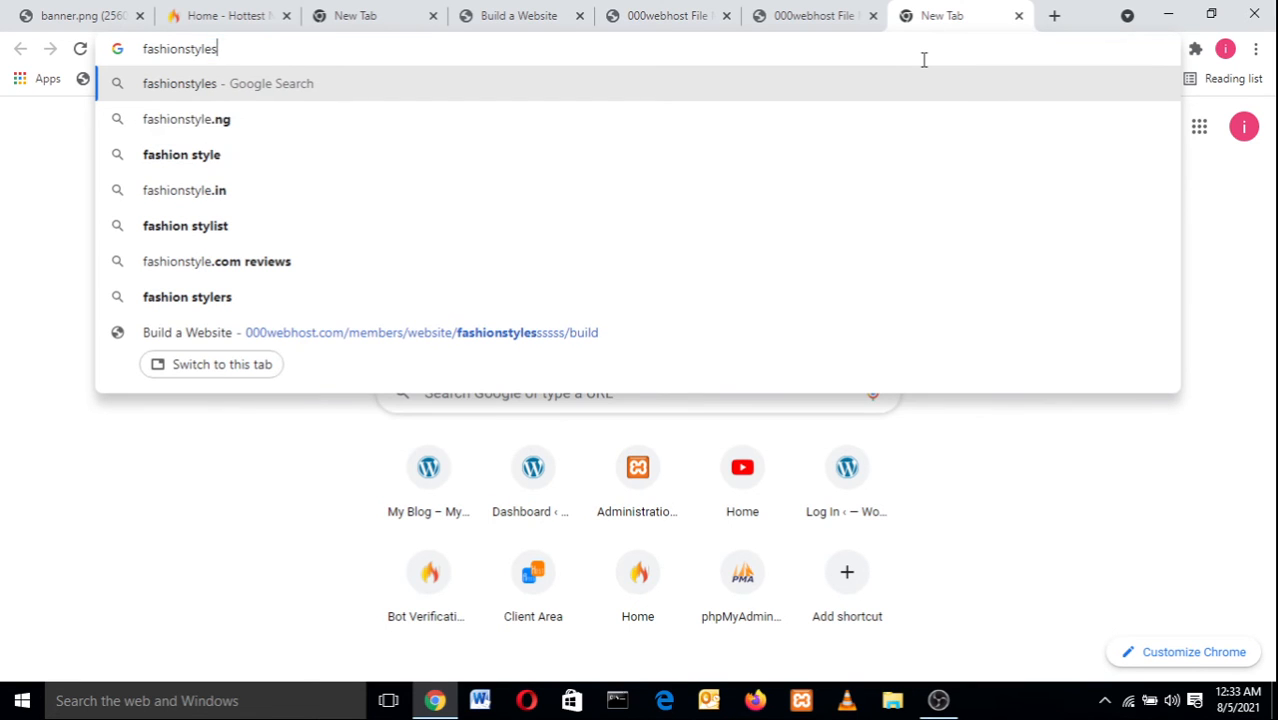
{"action": "type", "text": "ssss"}
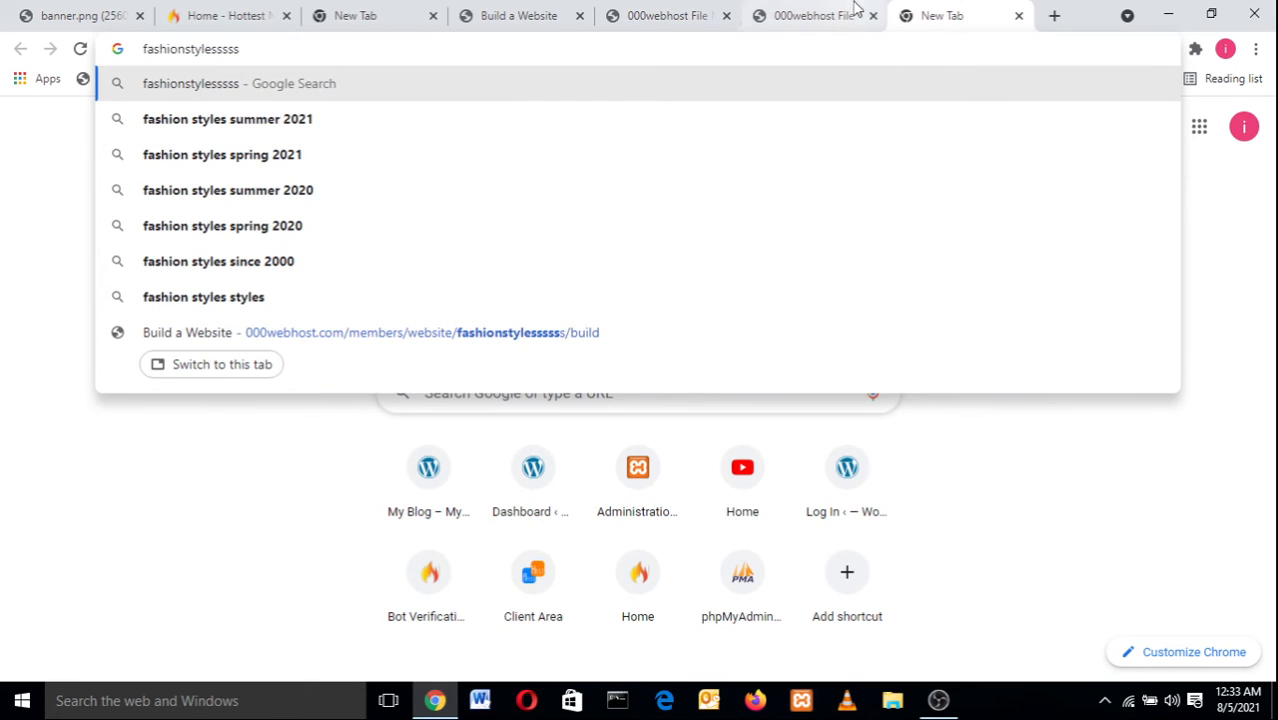
- Check the subdomain in the WordPress install form, complete the address as fashionstylesssssss.000webhostapp.com and load it
{"action": "left_click", "coordinate": [855, 8]}
{"action": "left_click", "coordinate": [678, 8]}
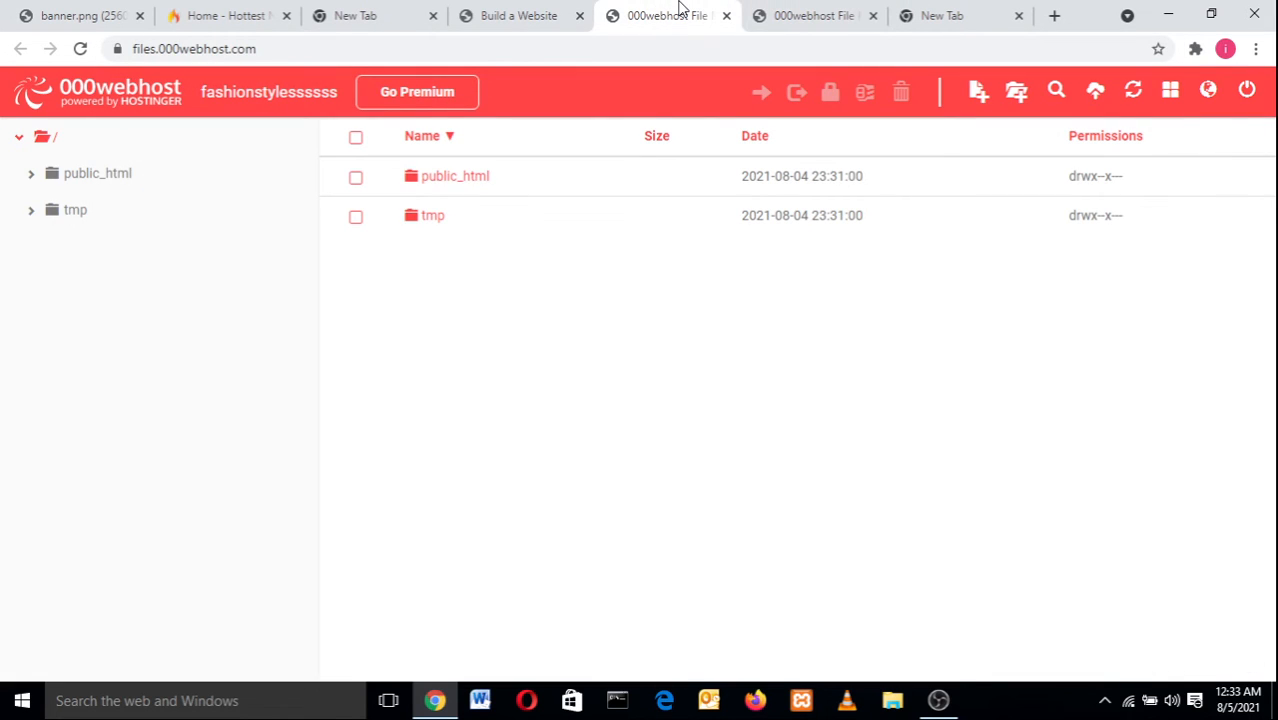
{"action": "left_click", "coordinate": [521, 10]}
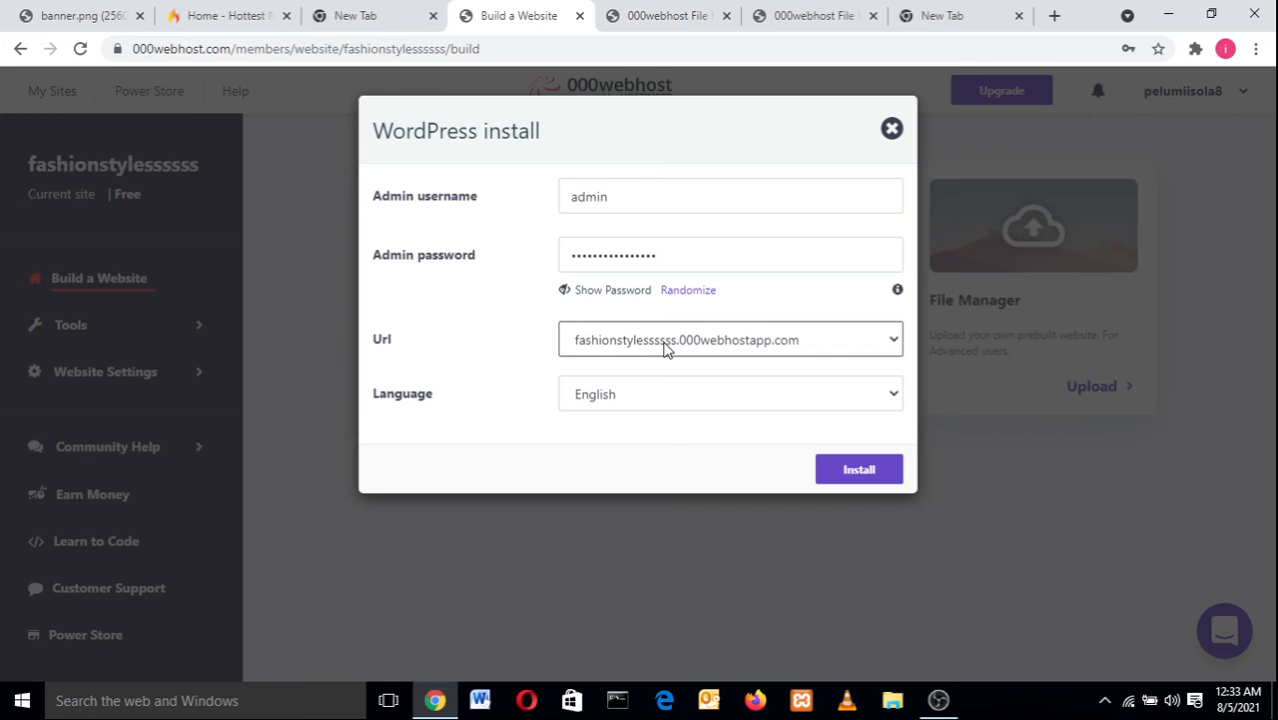
{"action": "left_click", "coordinate": [980, 10]}
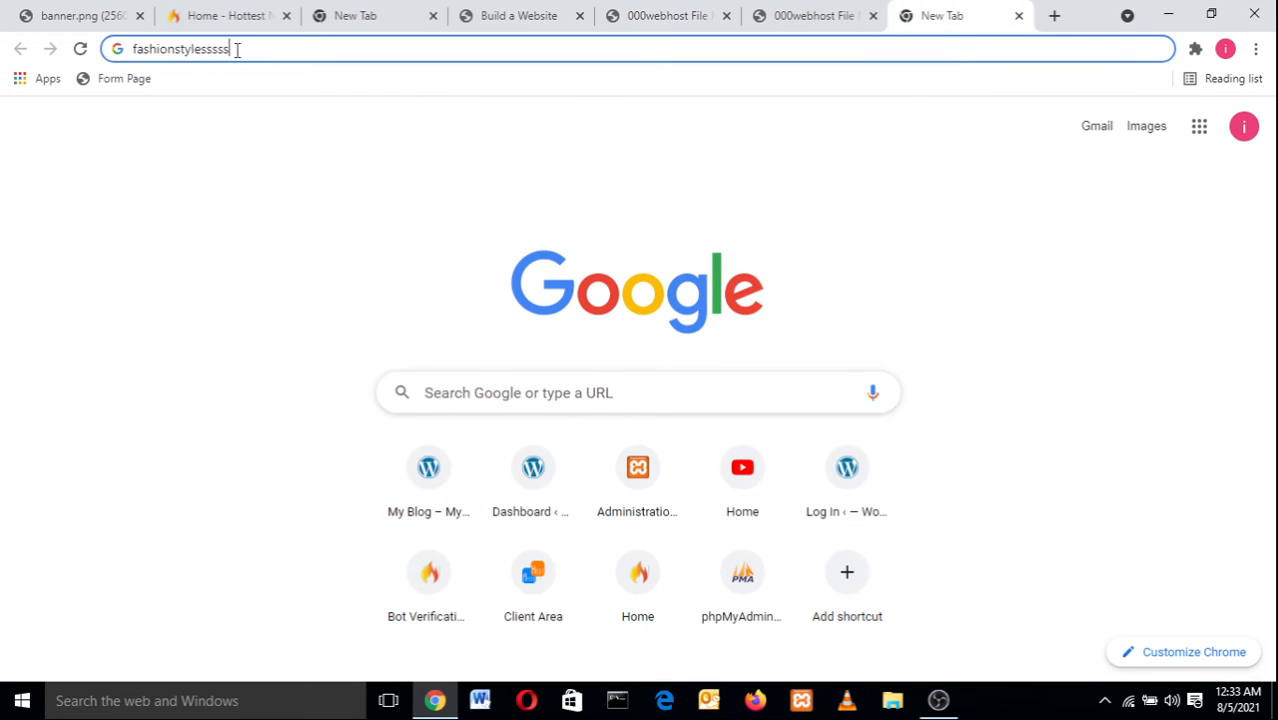
{"action": "type", "text": "ss"}
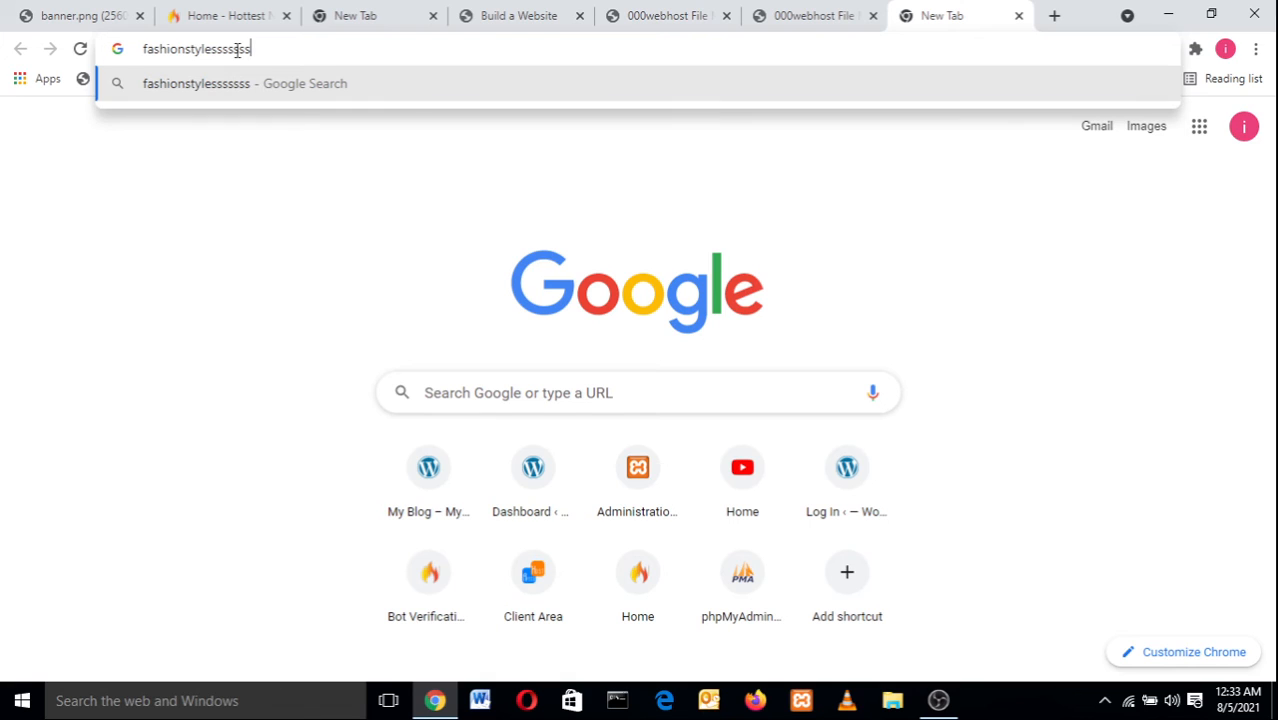
{"action": "type", "text": ".000we"}
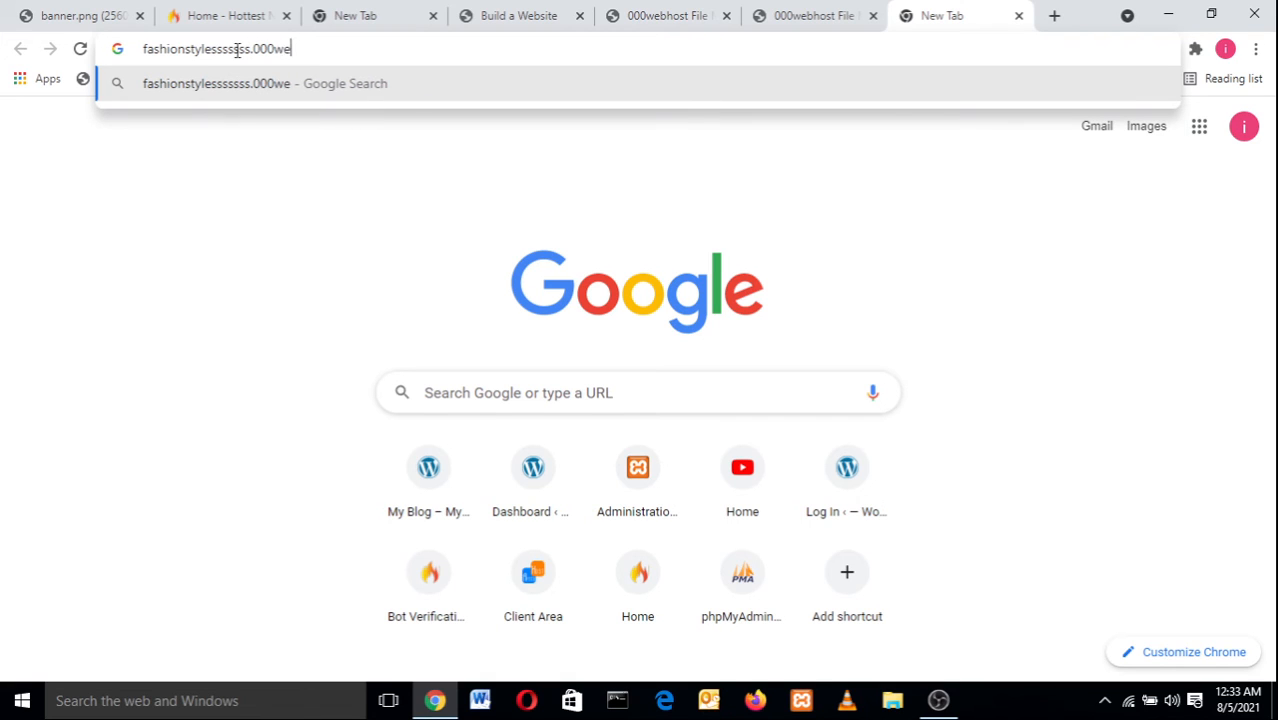
{"action": "type", "text": "bhos"}
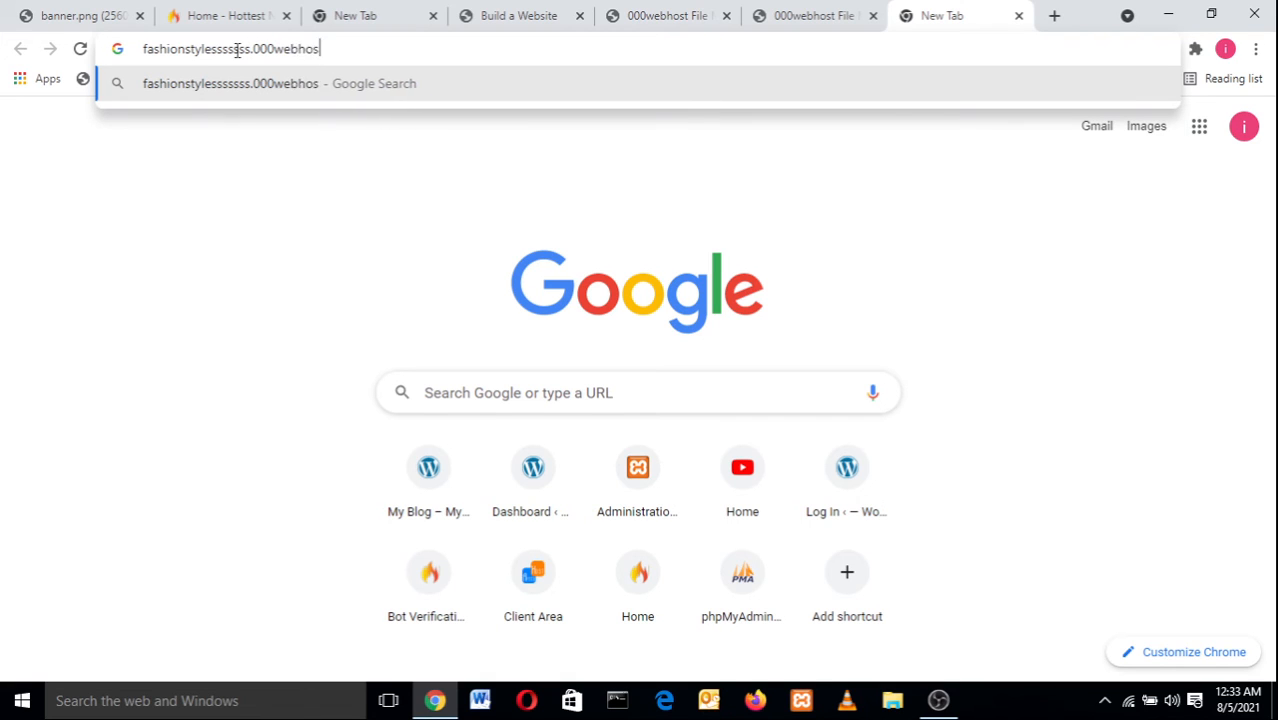
{"action": "type", "text": "tapp.com"}
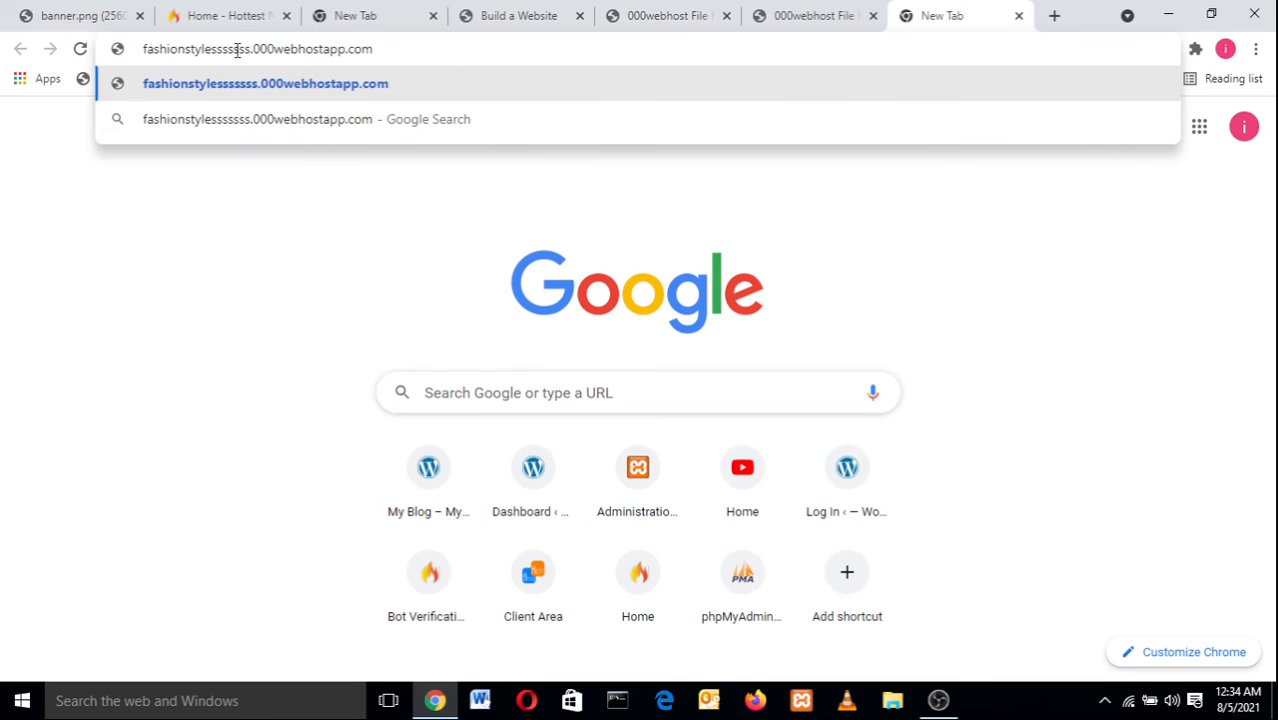
{"action": "key", "text": "Return"}
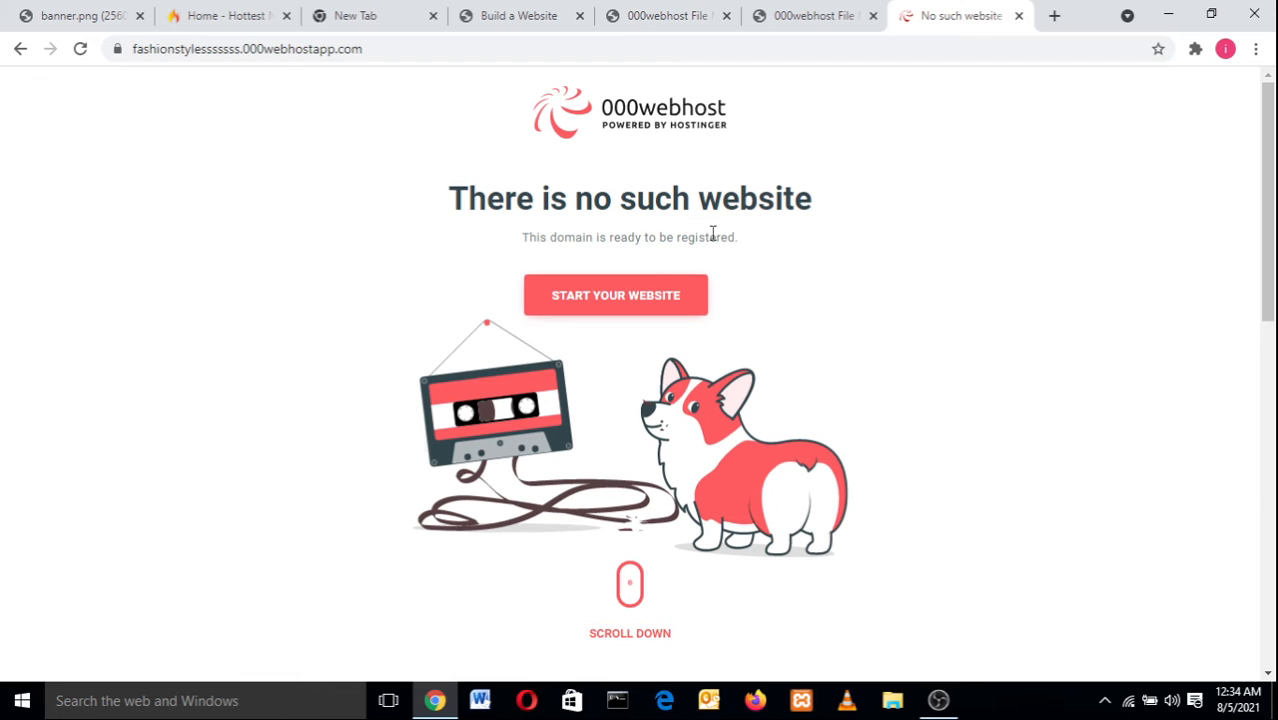
- Compare the address with the subdomain in the WordPress install form, correct it to fashionstylessssss.000webhostapp.com and load the site
{"action": "left_click", "coordinate": [805, 15]}
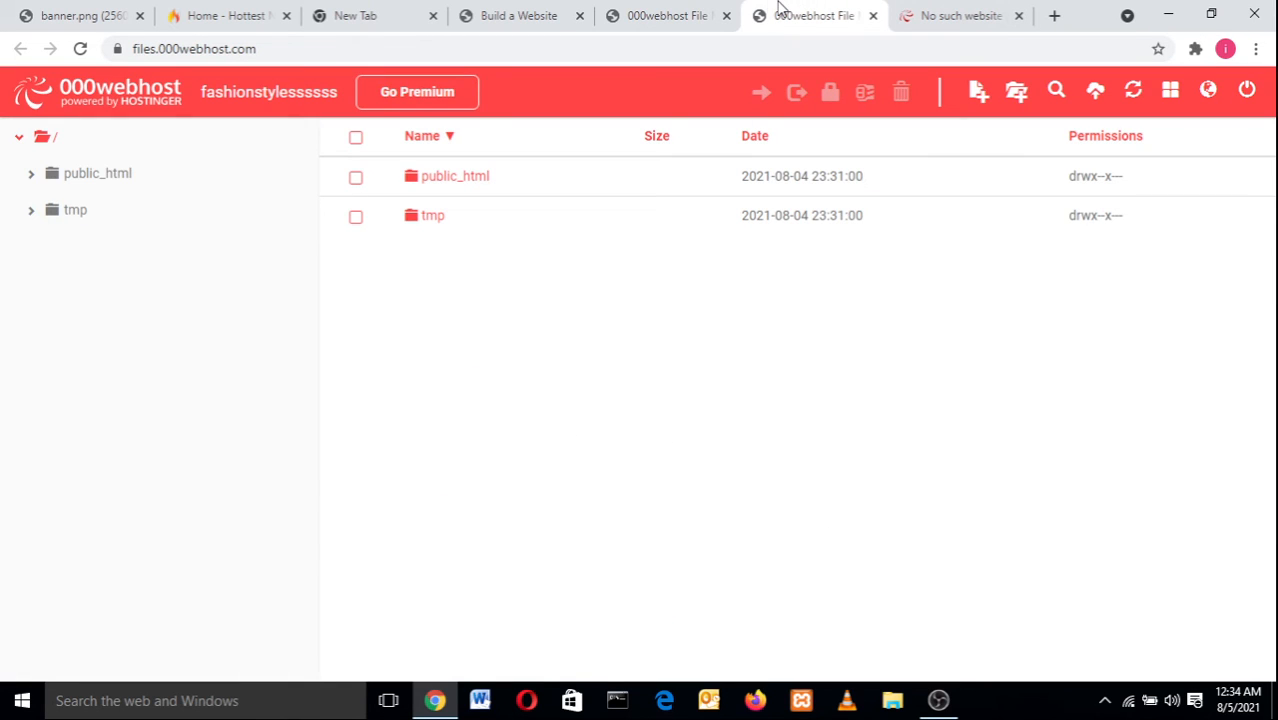
{"action": "left_click", "coordinate": [680, 12]}
{"action": "left_click", "coordinate": [512, 10]}
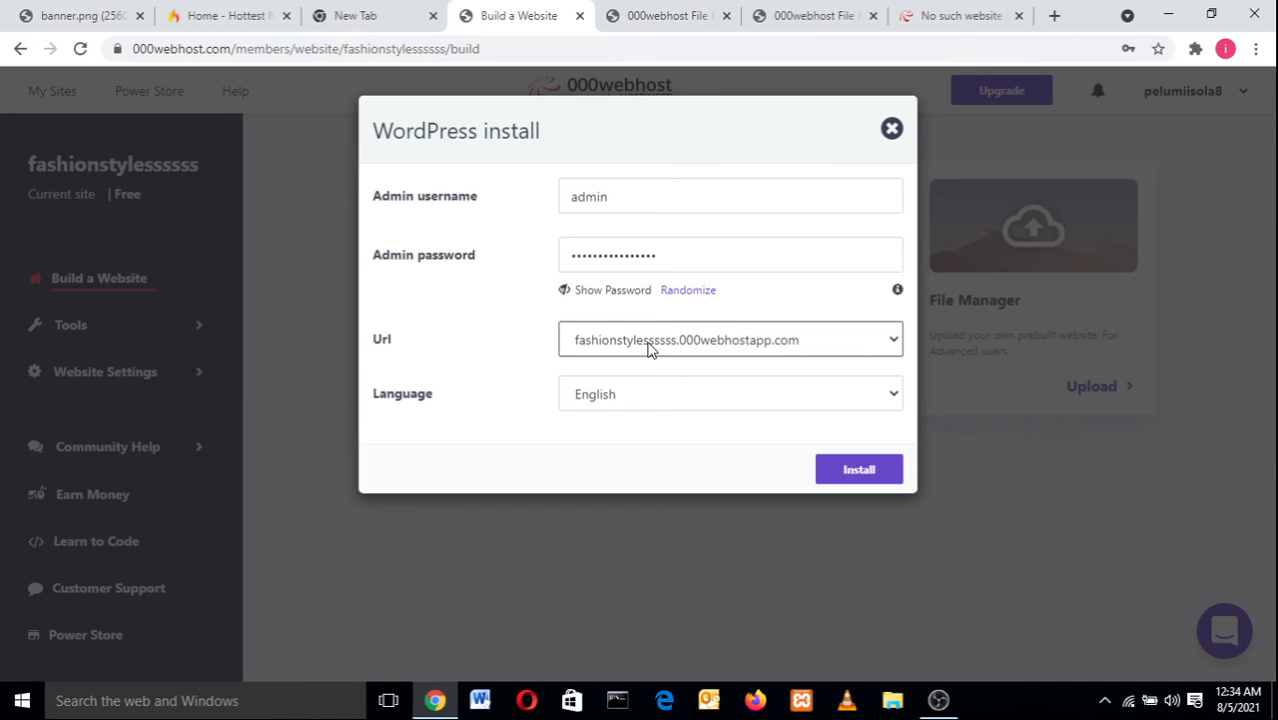
{"action": "left_click", "coordinate": [912, 22]}
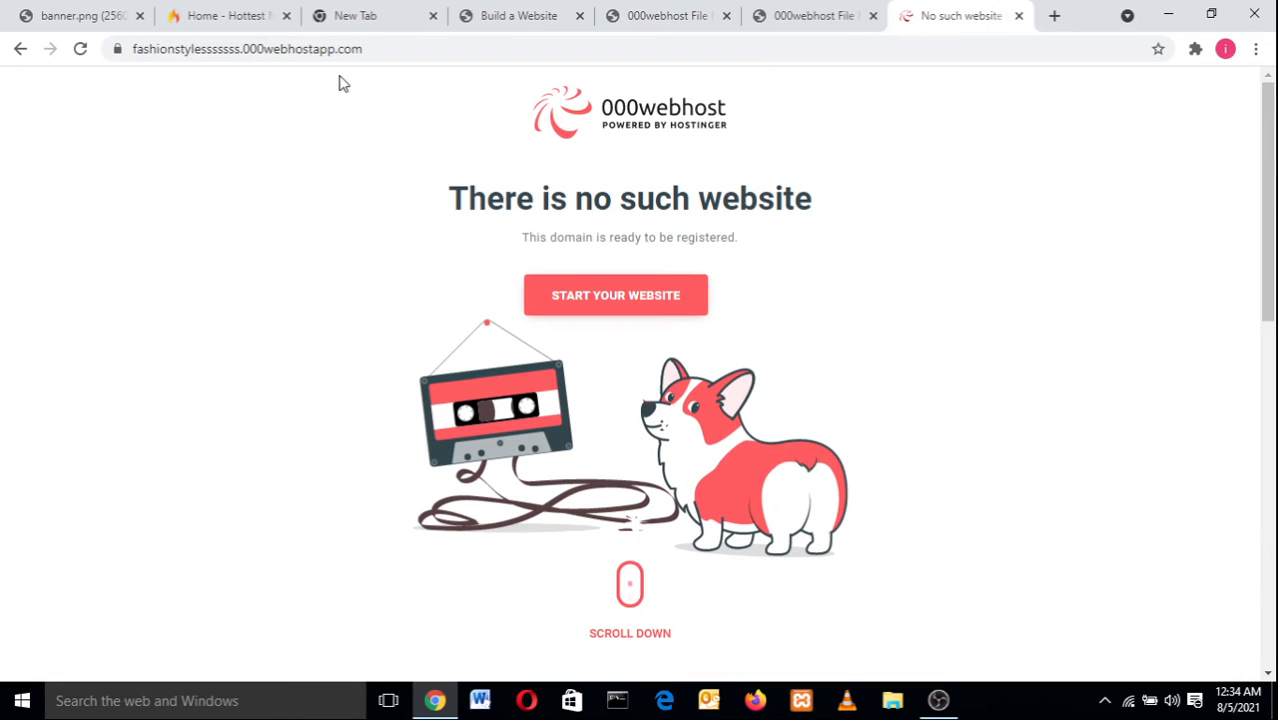
{"action": "left_click", "coordinate": [225, 52]}
{"action": "left_click", "coordinate": [232, 52]}
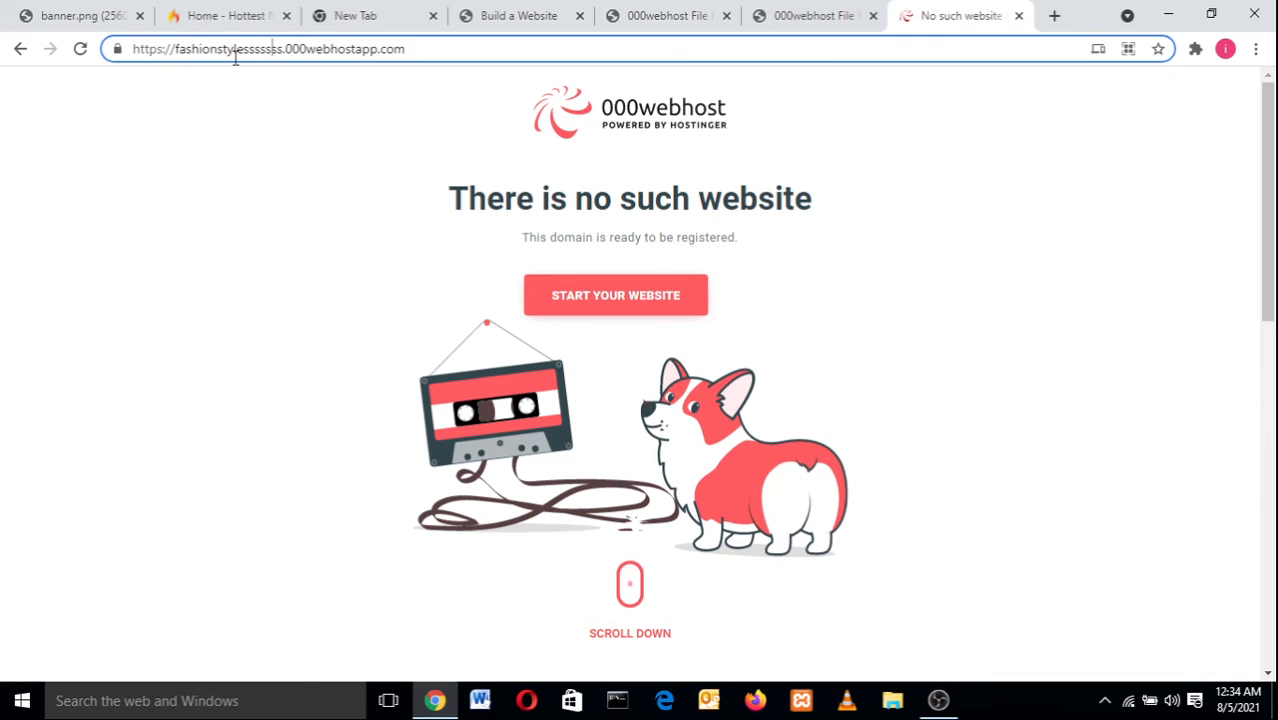
{"action": "key", "text": "BackSpace"}
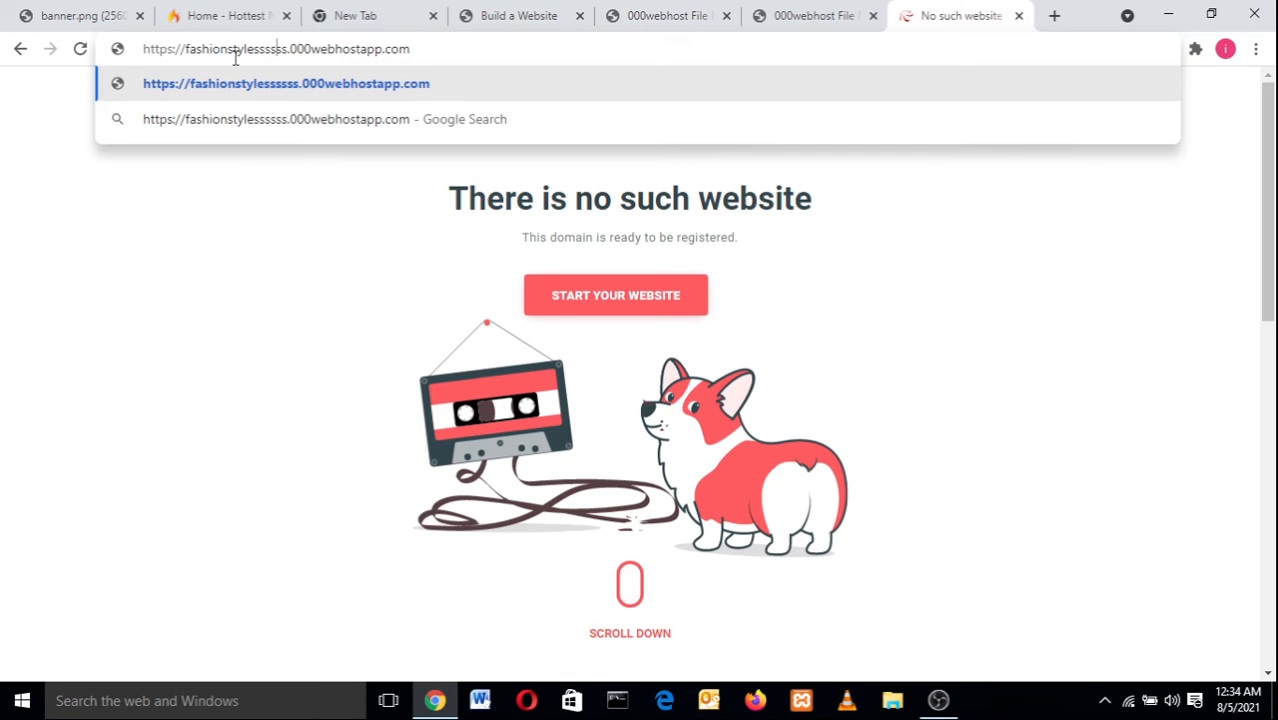
{"action": "key", "text": "Return"}
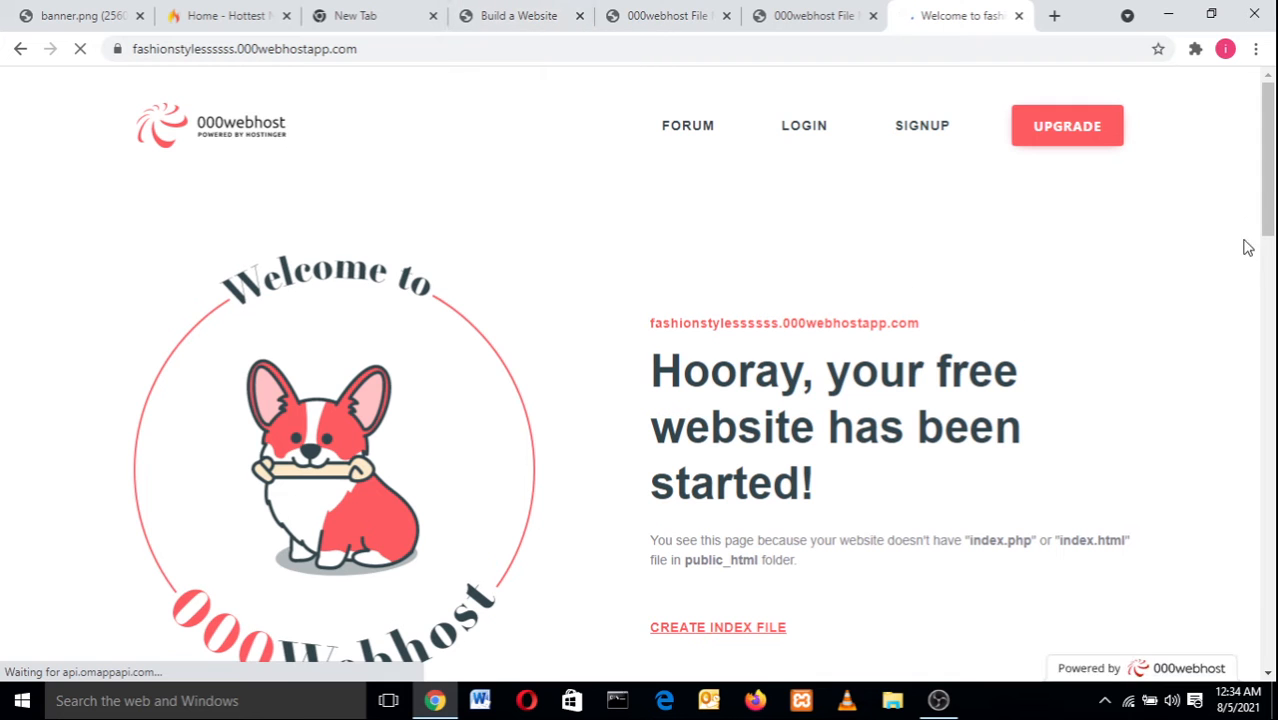
{"action": "left_click_drag", "start_coordinate": [1270, 188], "coordinate": [1272, 265]}
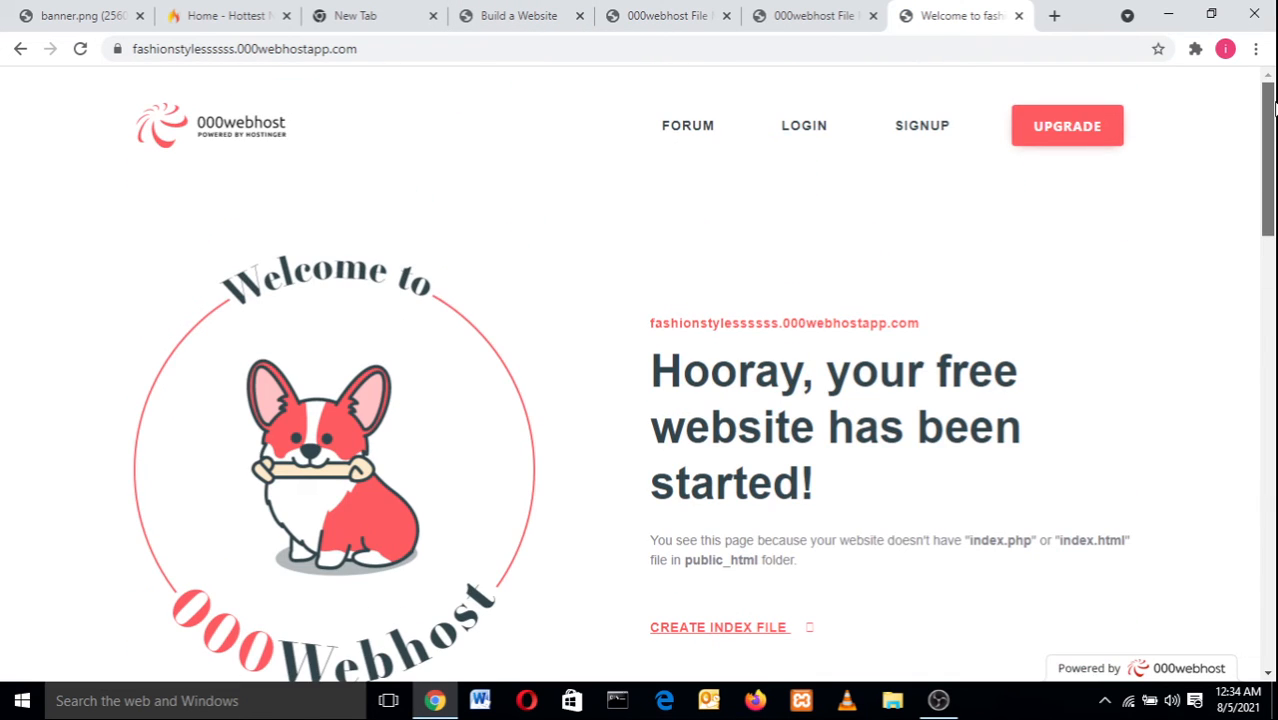
{"action": "left_click_drag", "start_coordinate": [1275, 104], "coordinate": [1275, 22]}
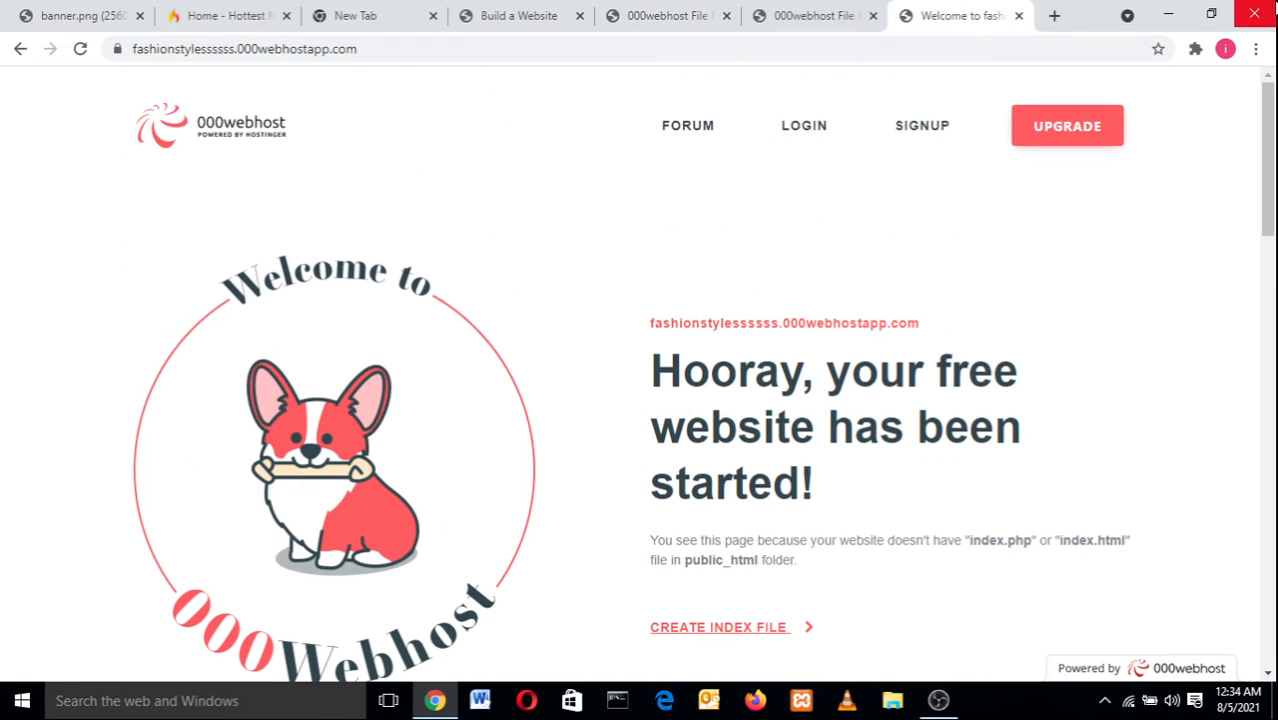
- Return to the site's Build a Website page, close the WordPress install form and open it afresh
{"action": "left_click", "coordinate": [800, 15]}
{"action": "left_click", "coordinate": [637, 10]}
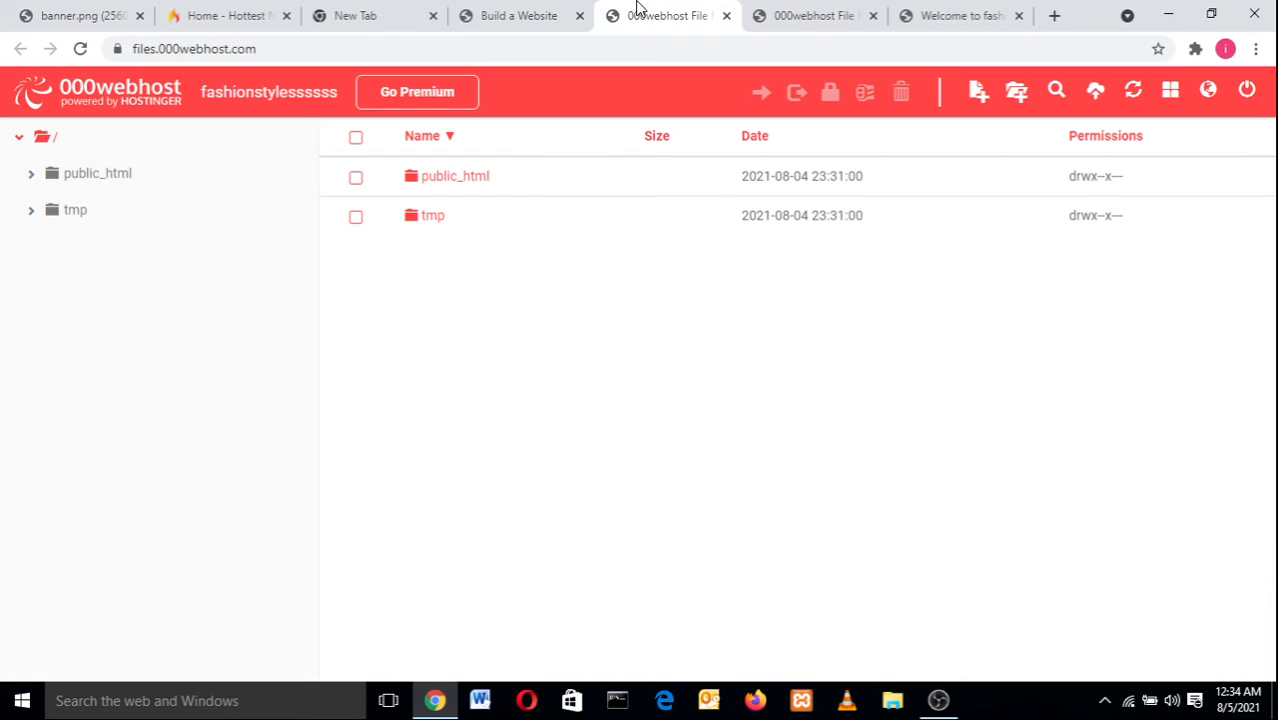
{"action": "left_click", "coordinate": [477, 12]}
{"action": "left_click", "coordinate": [888, 131]}
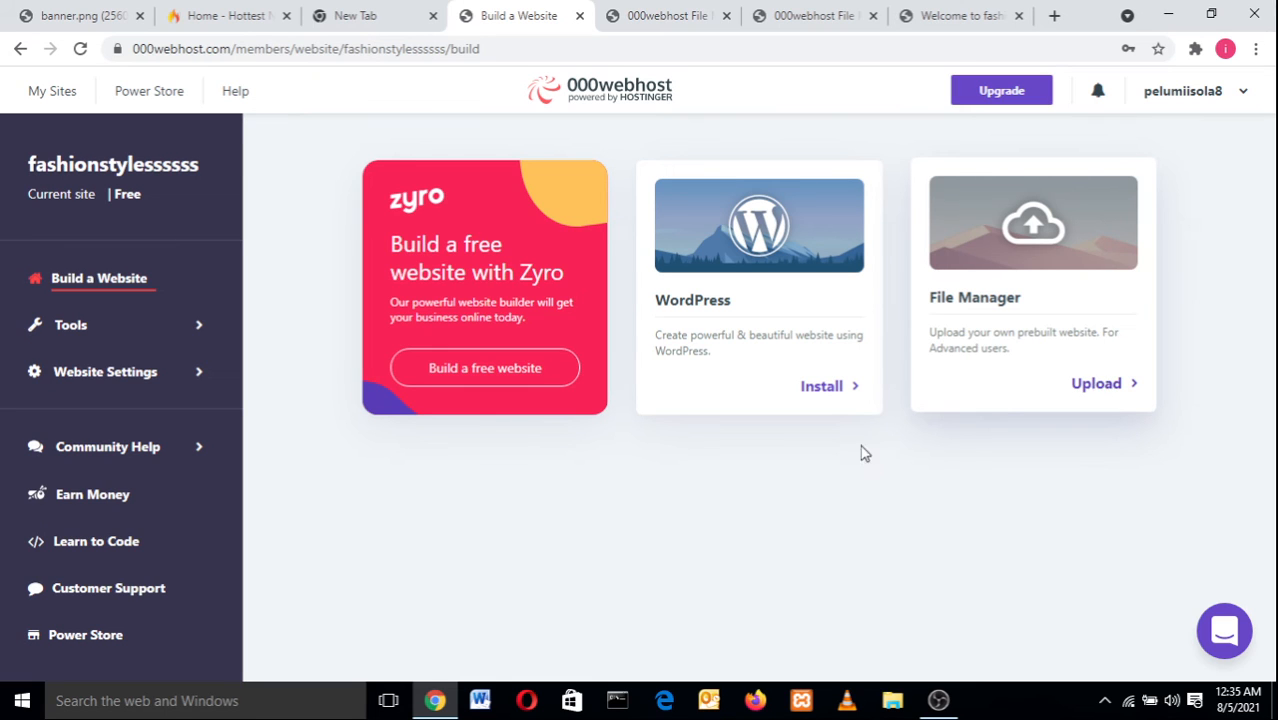
{"action": "left_click", "coordinate": [830, 385]}
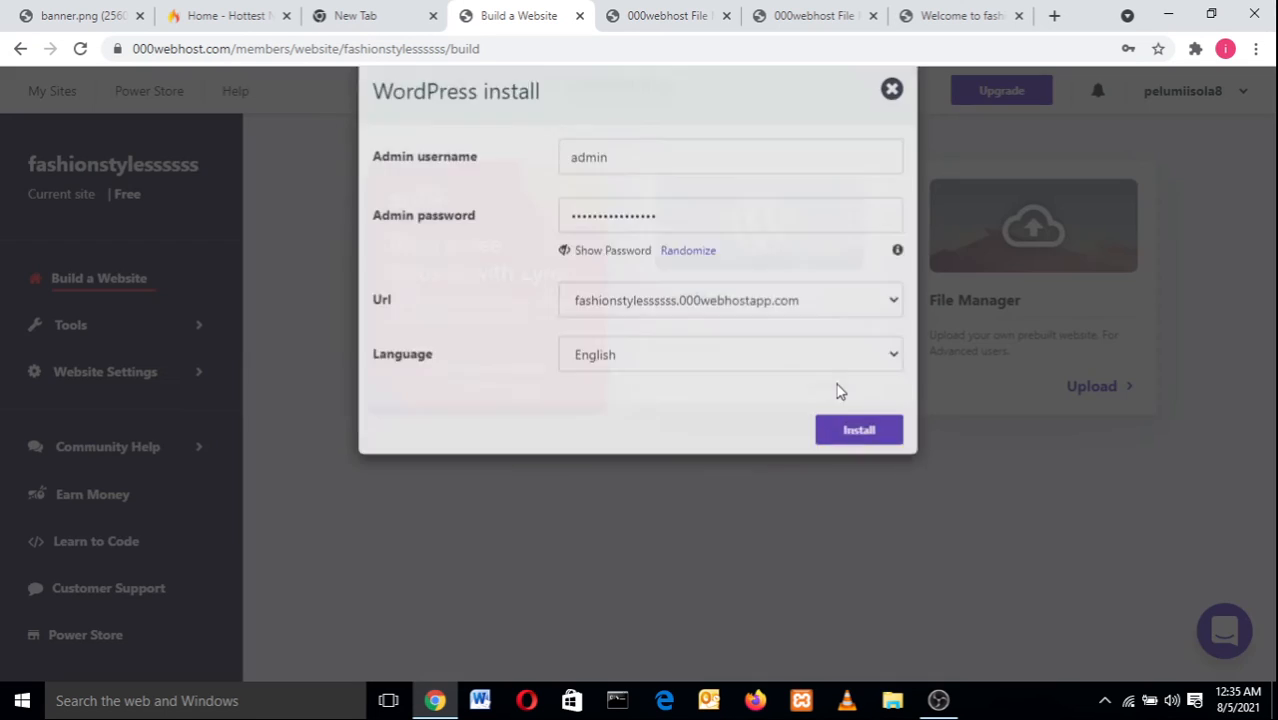
- Examine the prefilled admin username and password in the WordPress install form, revealing and hiding the password
{"action": "left_click", "coordinate": [632, 188]}
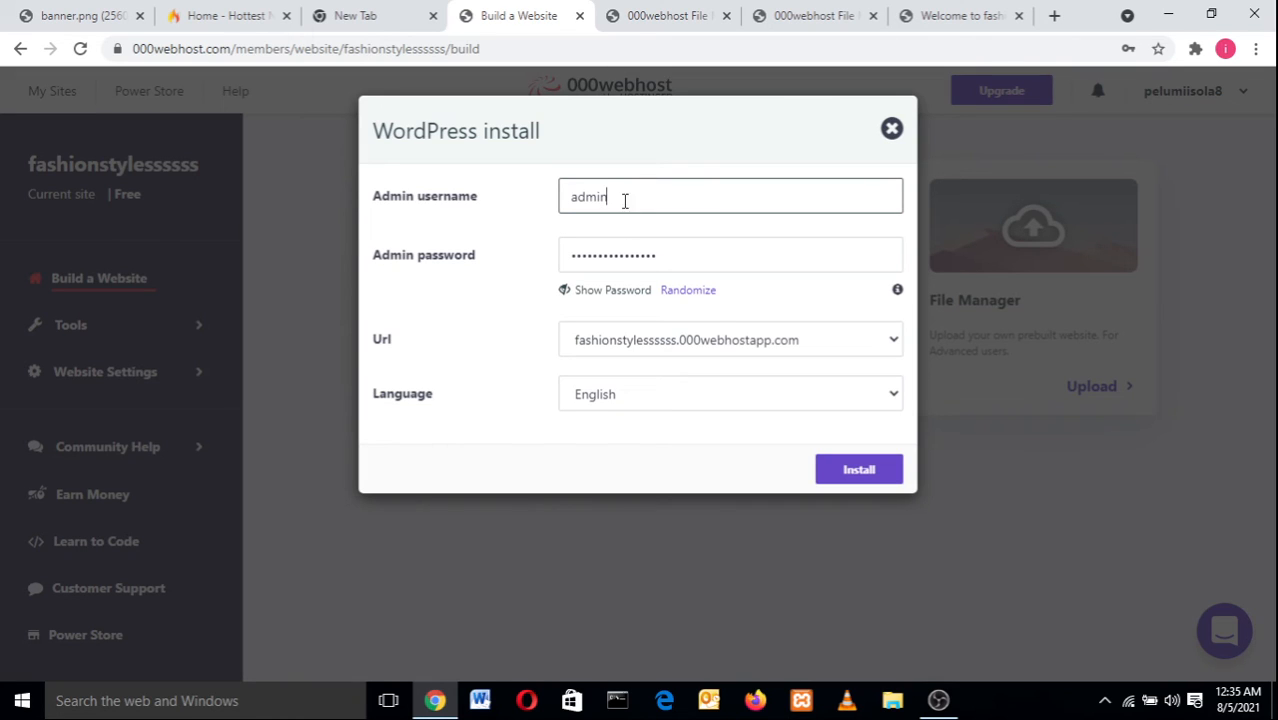
{"action": "left_click_drag", "start_coordinate": [620, 193], "coordinate": [505, 205]}
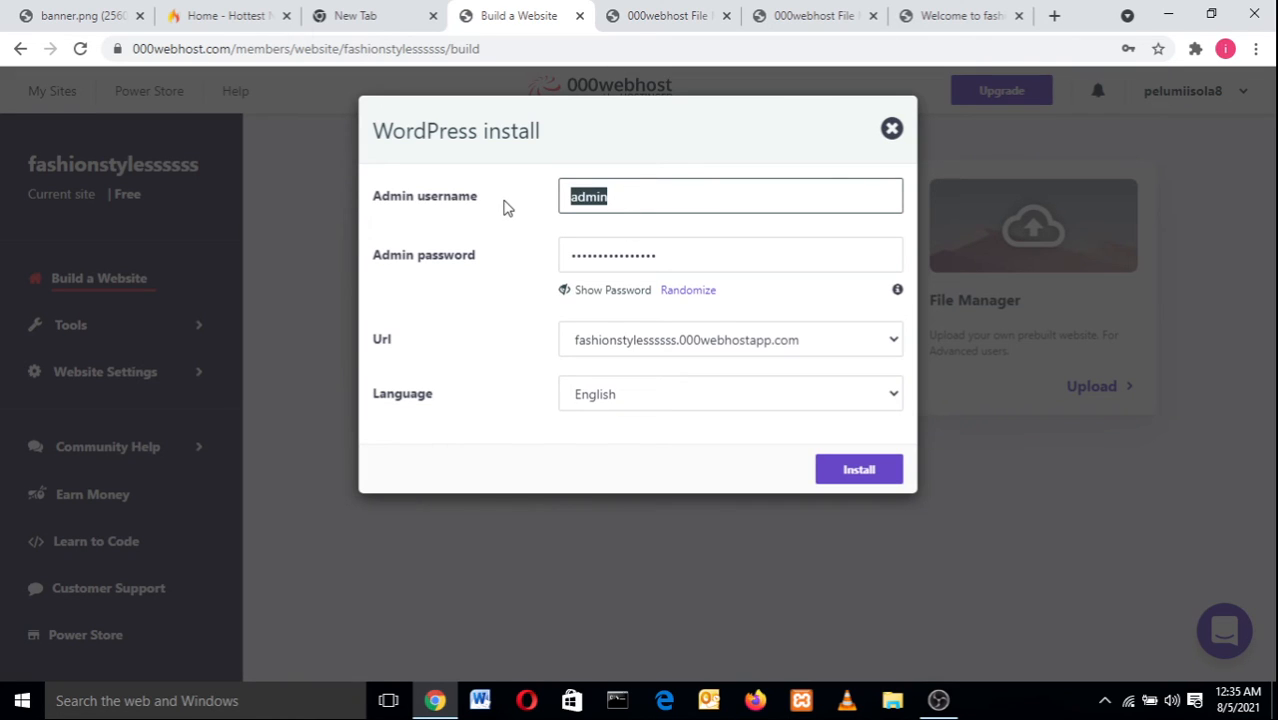
{"action": "left_click", "coordinate": [630, 205]}
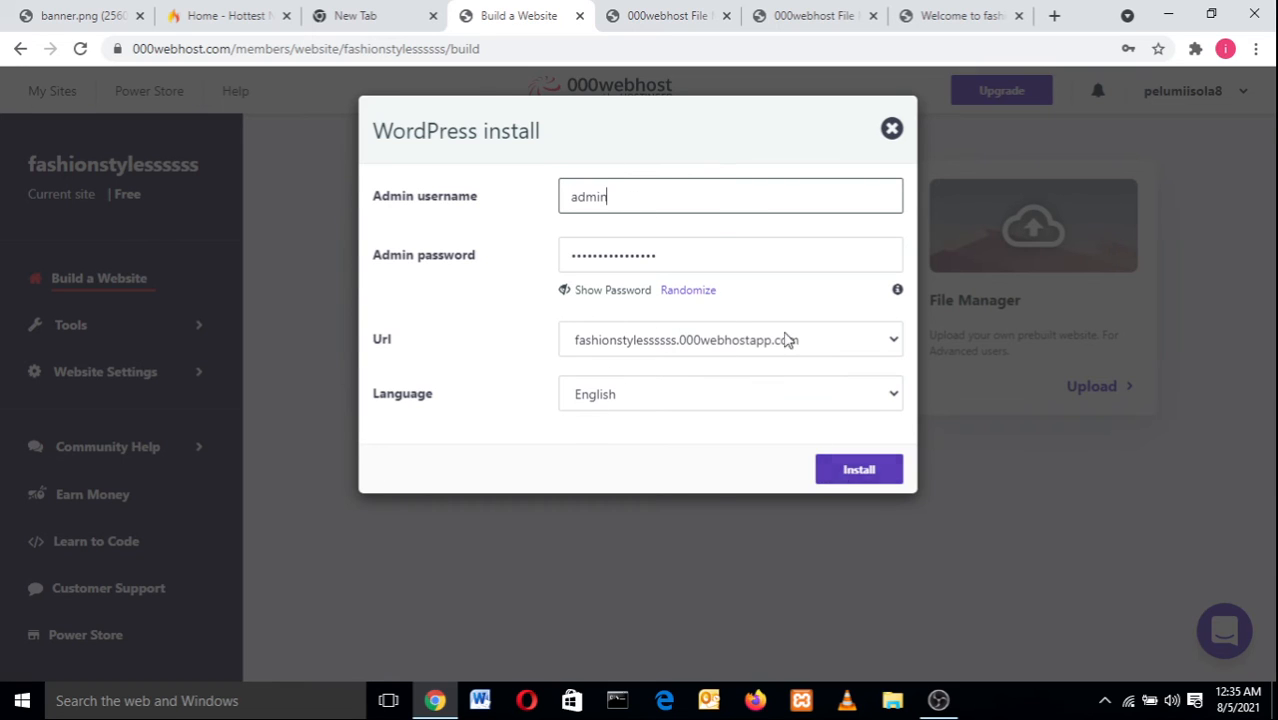
{"action": "left_click_drag", "start_coordinate": [660, 253], "coordinate": [532, 276]}
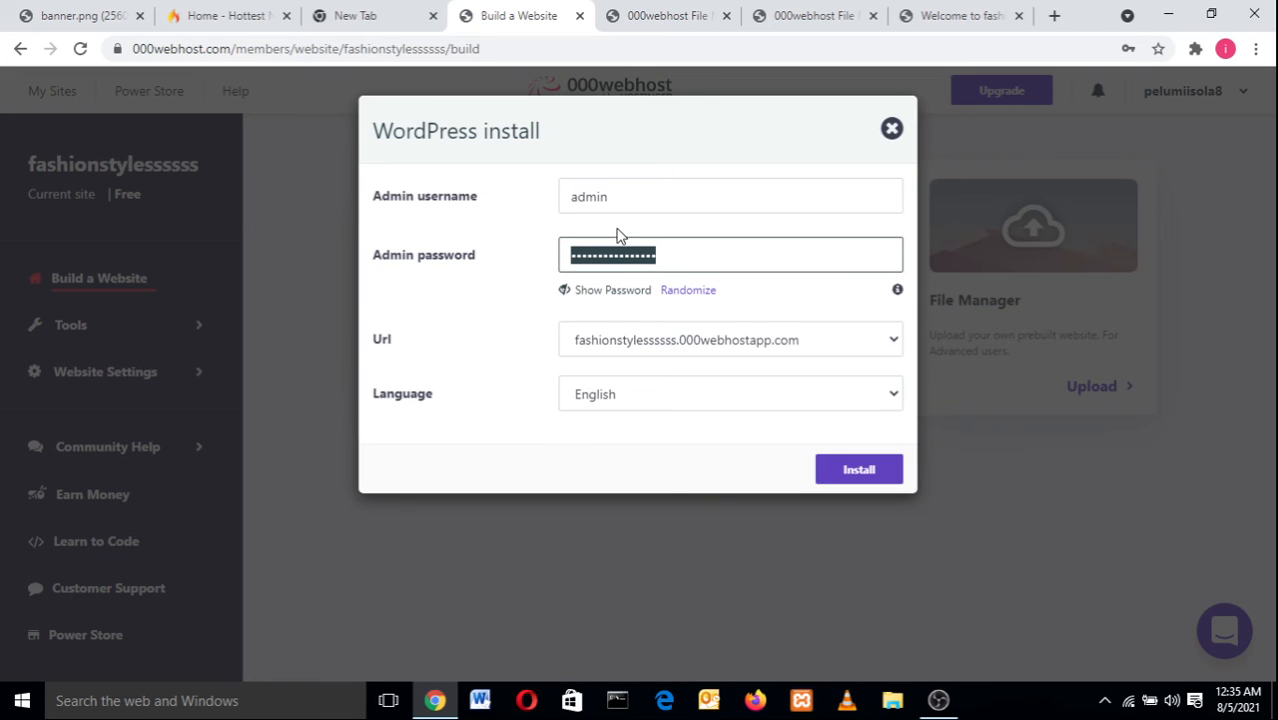
{"action": "left_click", "coordinate": [609, 297]}
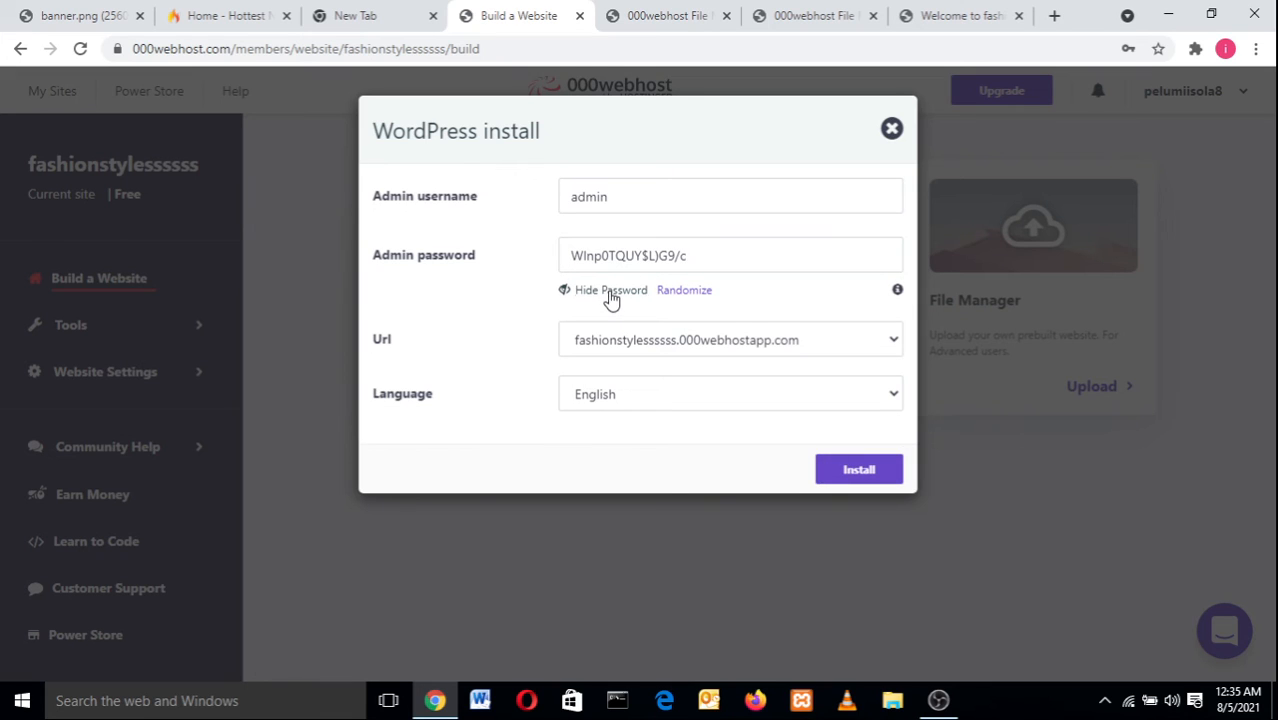
{"action": "left_click", "coordinate": [611, 297]}
{"action": "left_click", "coordinate": [611, 297]}
{"action": "double_click", "coordinate": [611, 297]}
{"action": "left_click", "coordinate": [611, 297]}
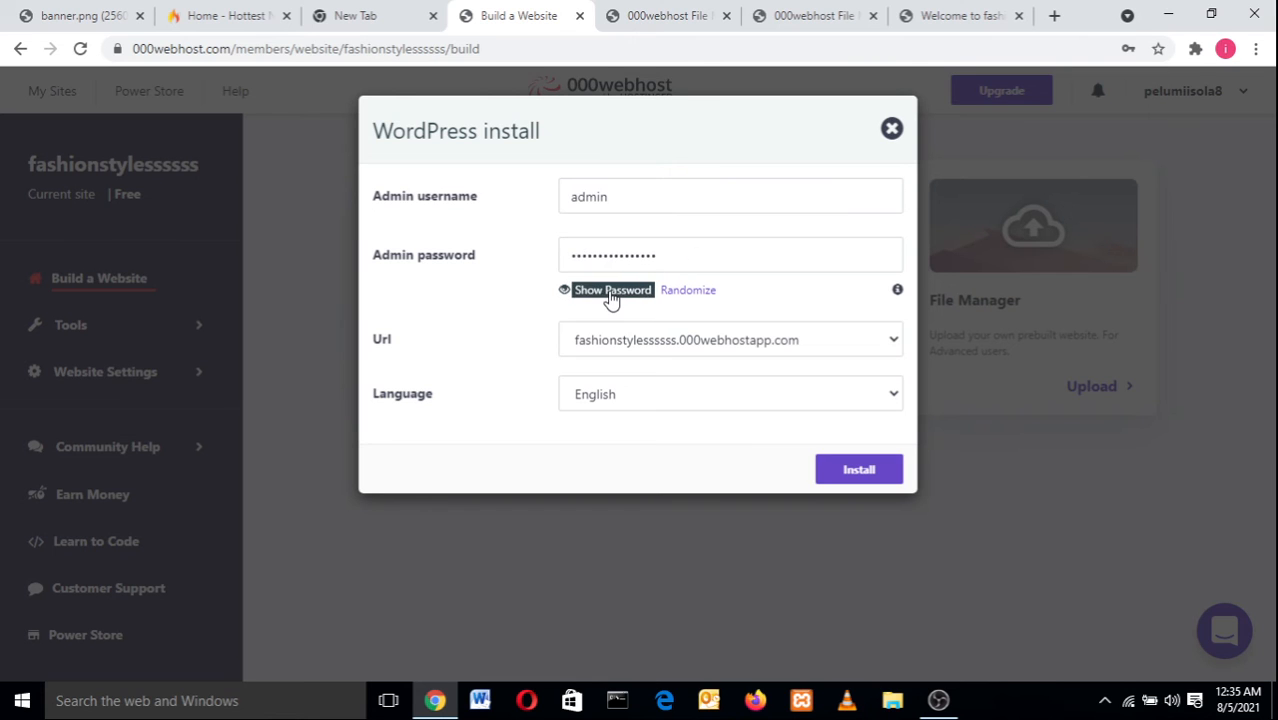
- Leave the admin password hidden and install WordPress on fashionstylessssss.000webhostapp.com with username admin and language English
{"action": "left_click", "coordinate": [611, 297]}
{"action": "left_click", "coordinate": [610, 297]}
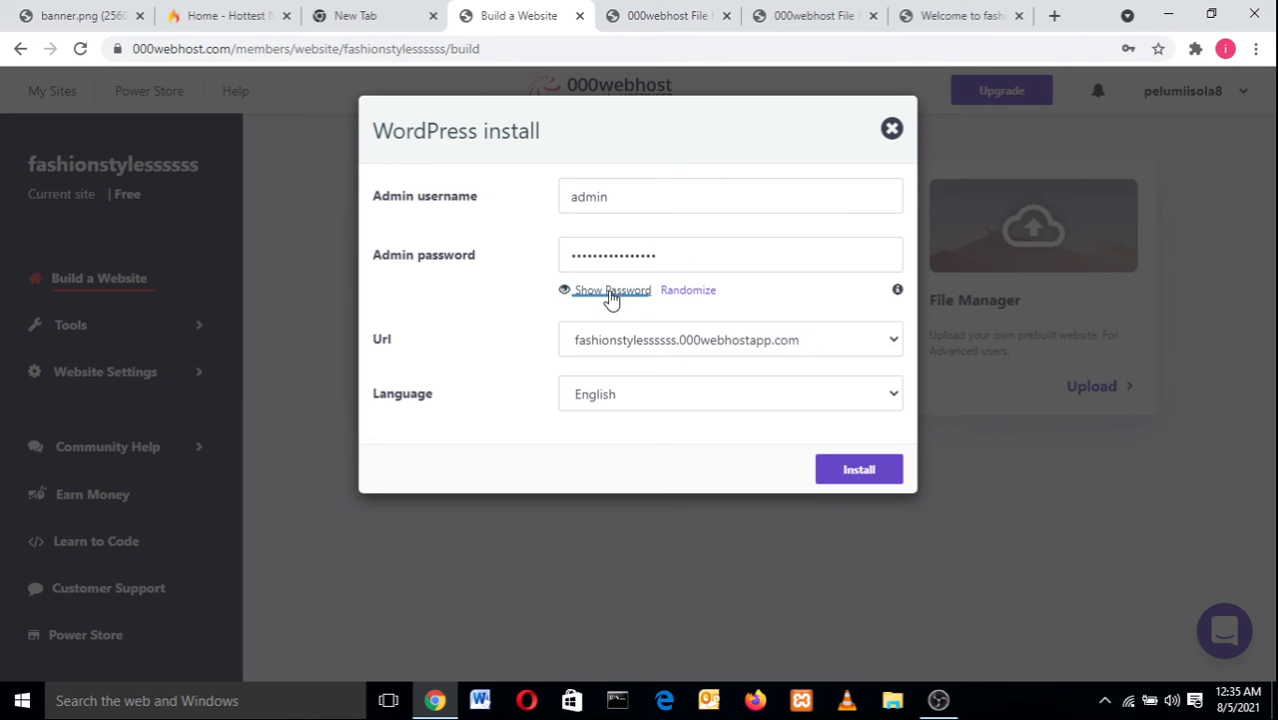
{"action": "left_click", "coordinate": [849, 489]}
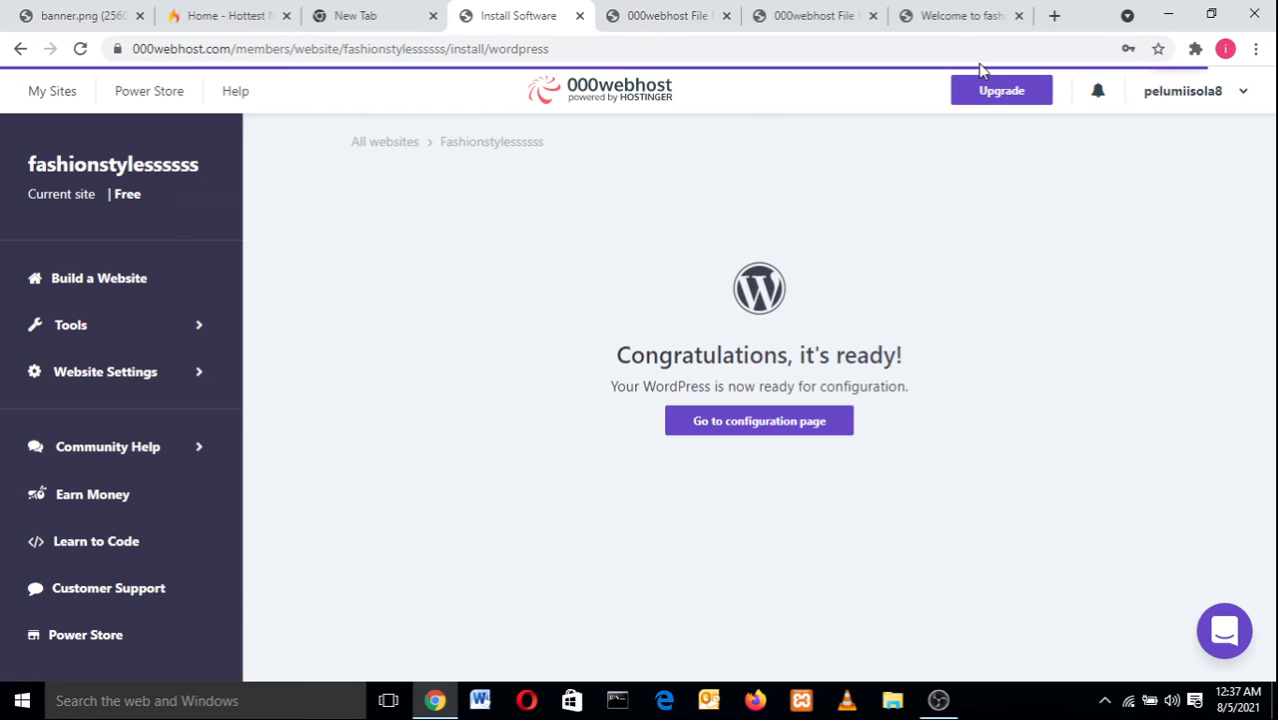
- Reload fashionstylessssss.000webhostapp.com and look through the new WordPress blog page down to its footer
{"action": "left_click", "coordinate": [981, 12]}
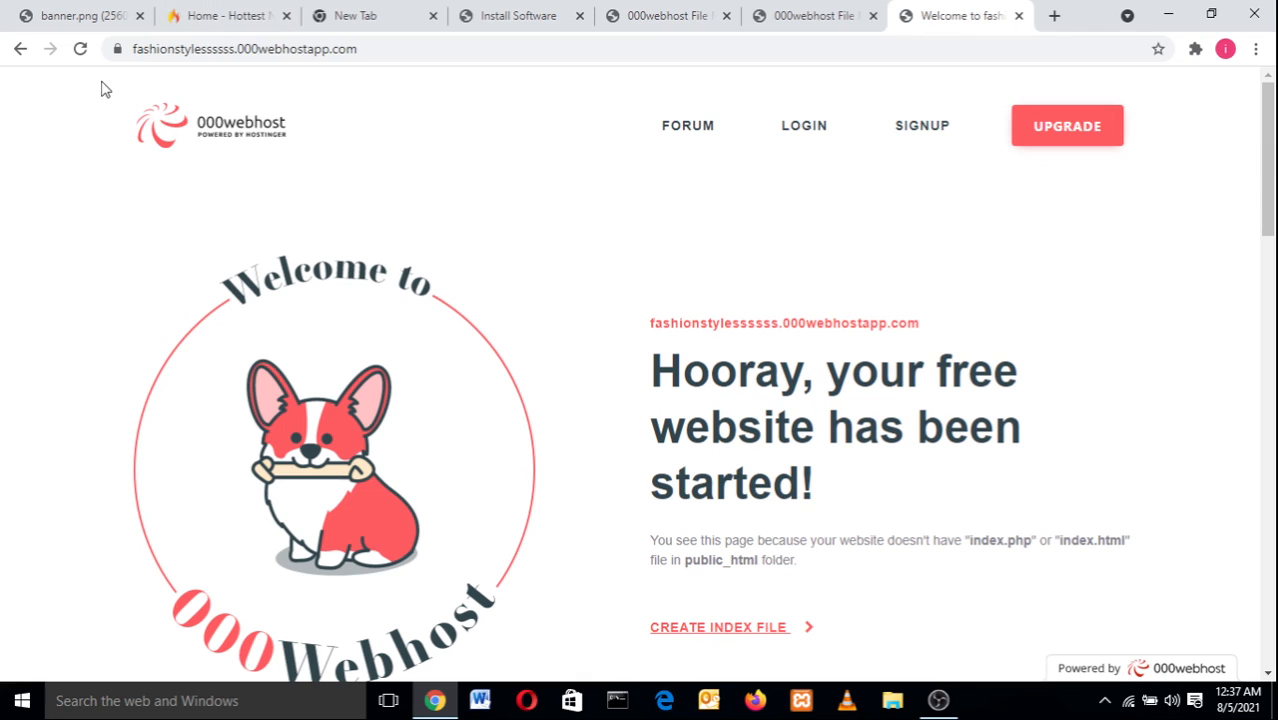
{"action": "left_click", "coordinate": [81, 49]}
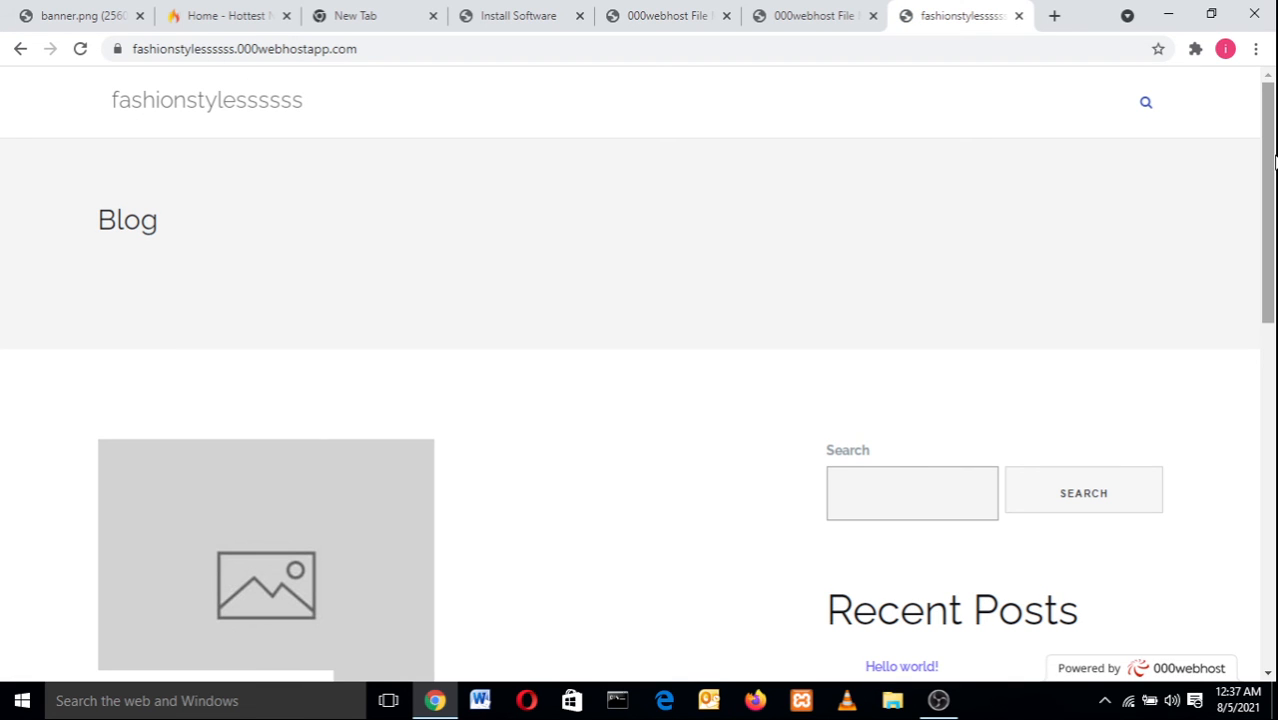
{"action": "left_click_drag", "start_coordinate": [1276, 162], "coordinate": [1275, 80]}
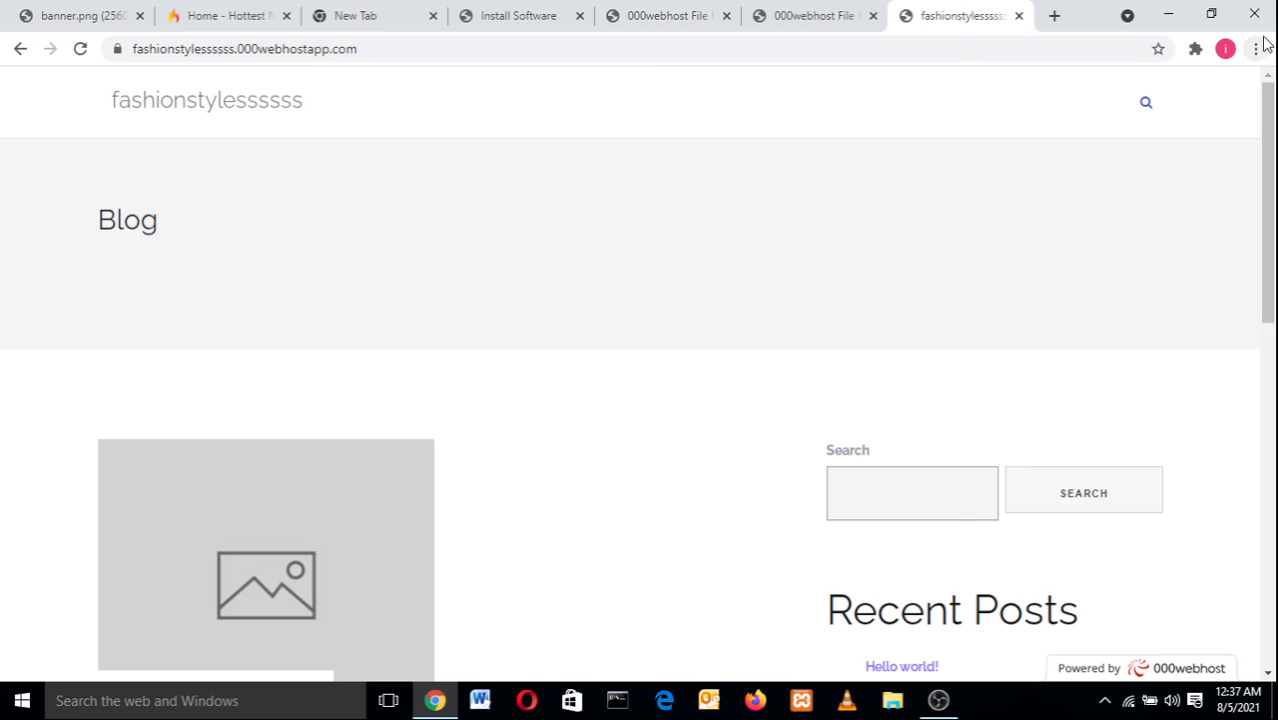
{"action": "left_click", "coordinate": [82, 49]}
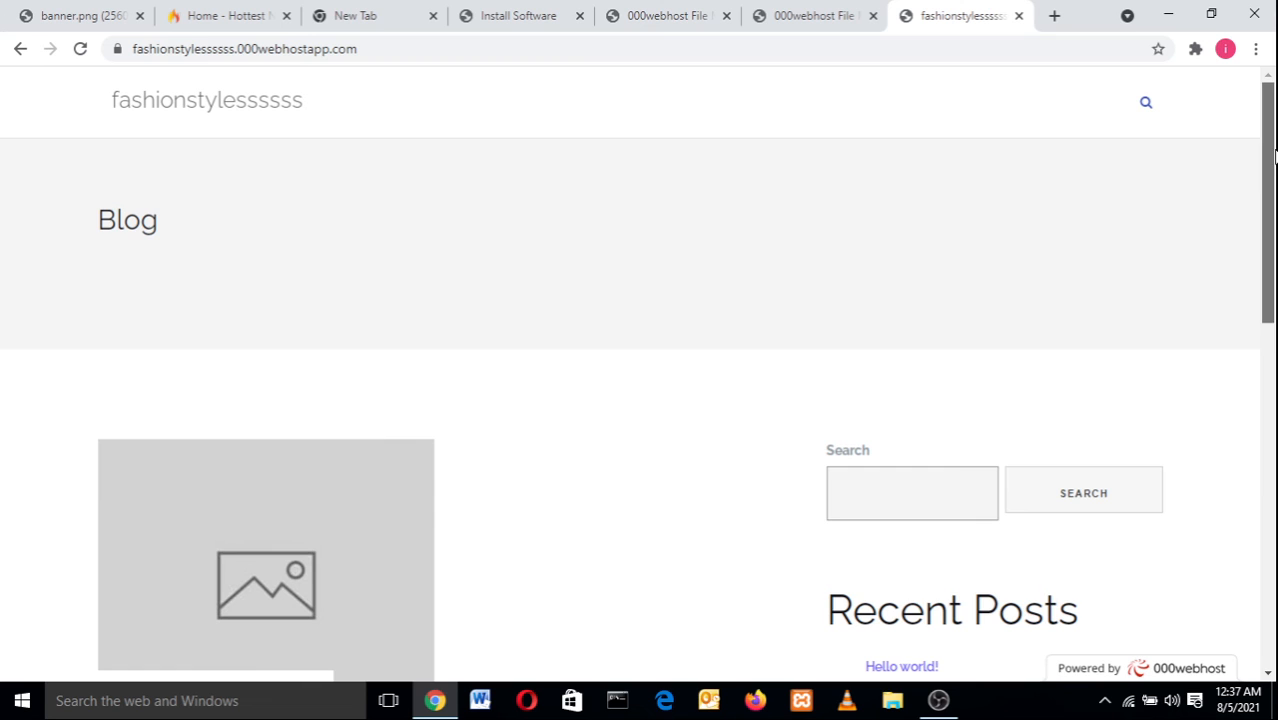
{"action": "left_click_drag", "start_coordinate": [1276, 157], "coordinate": [897, 8]}
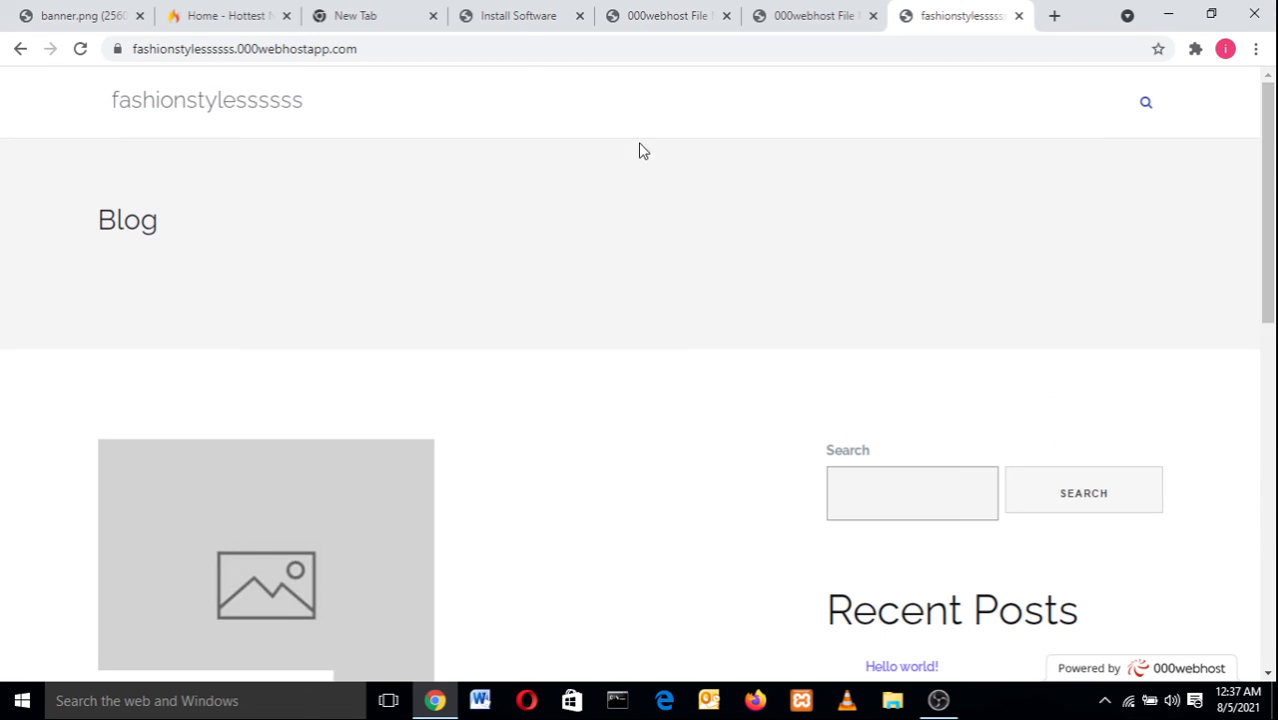
{"action": "left_click", "coordinate": [528, 50]}
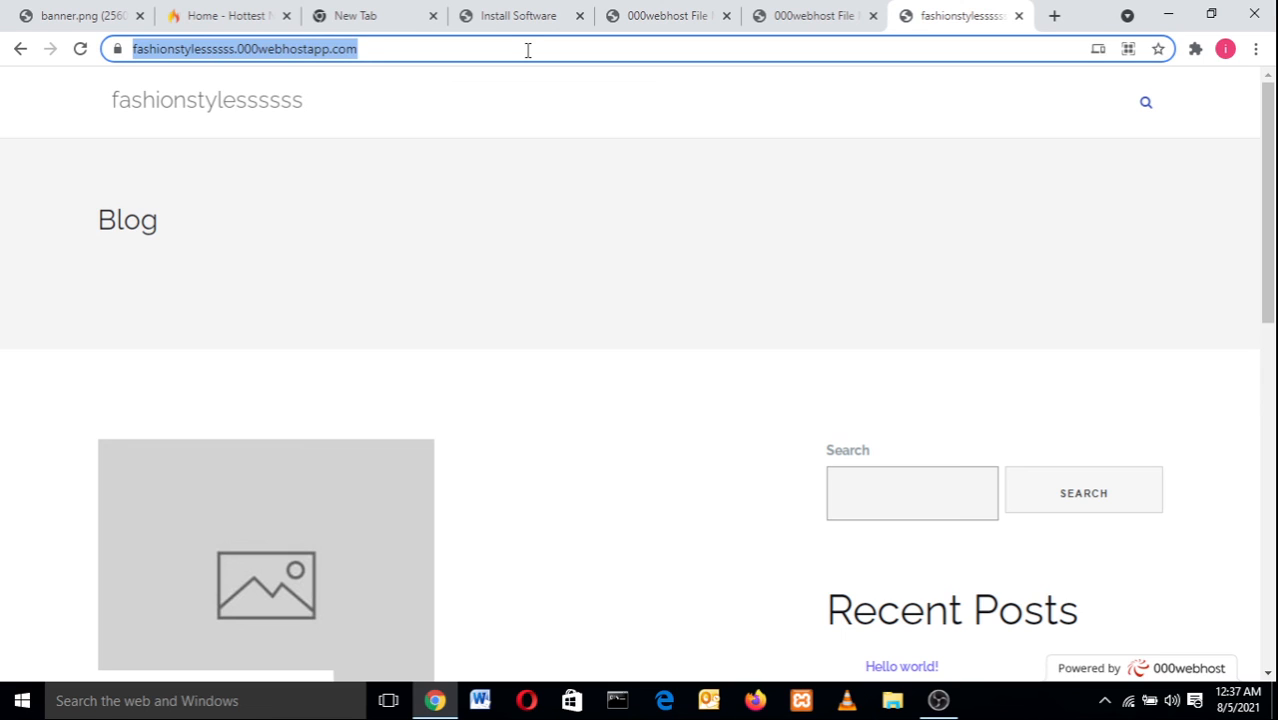
{"action": "left_click", "coordinate": [528, 50]}
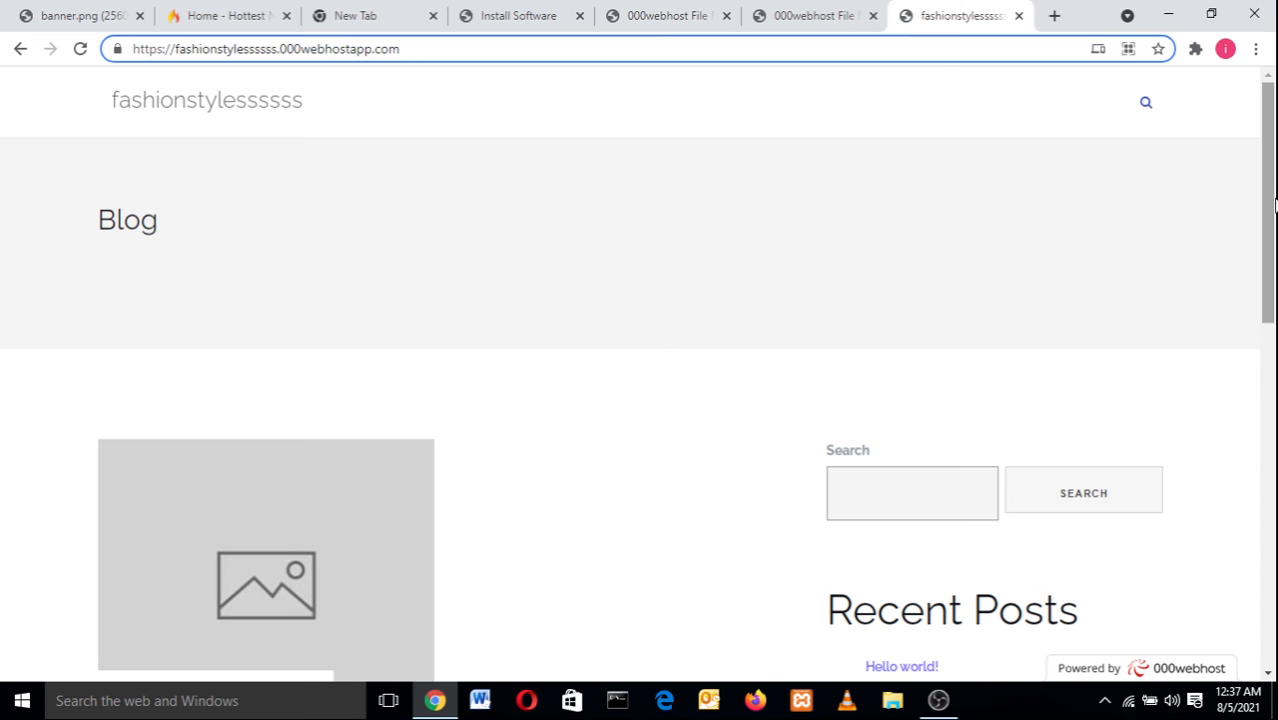
{"action": "left_click_drag", "start_coordinate": [1271, 220], "coordinate": [1234, 686]}
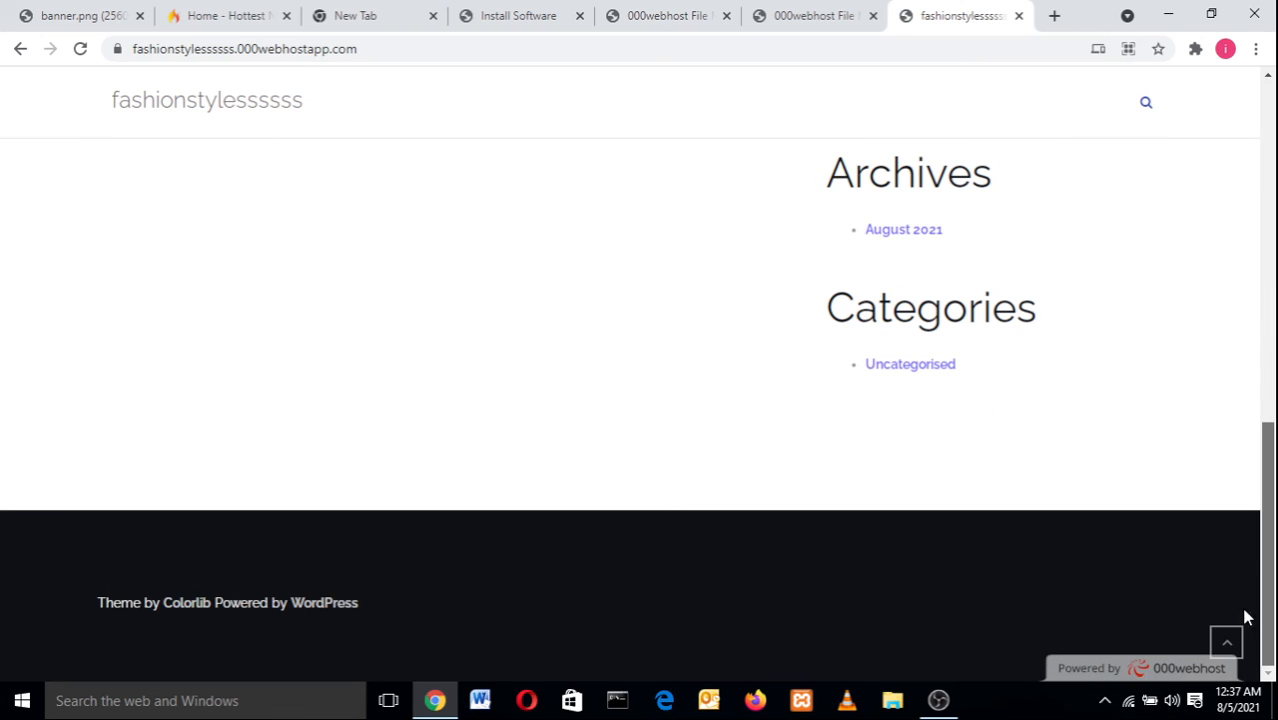
{"action": "left_click_drag", "start_coordinate": [1246, 617], "coordinate": [1274, 184]}
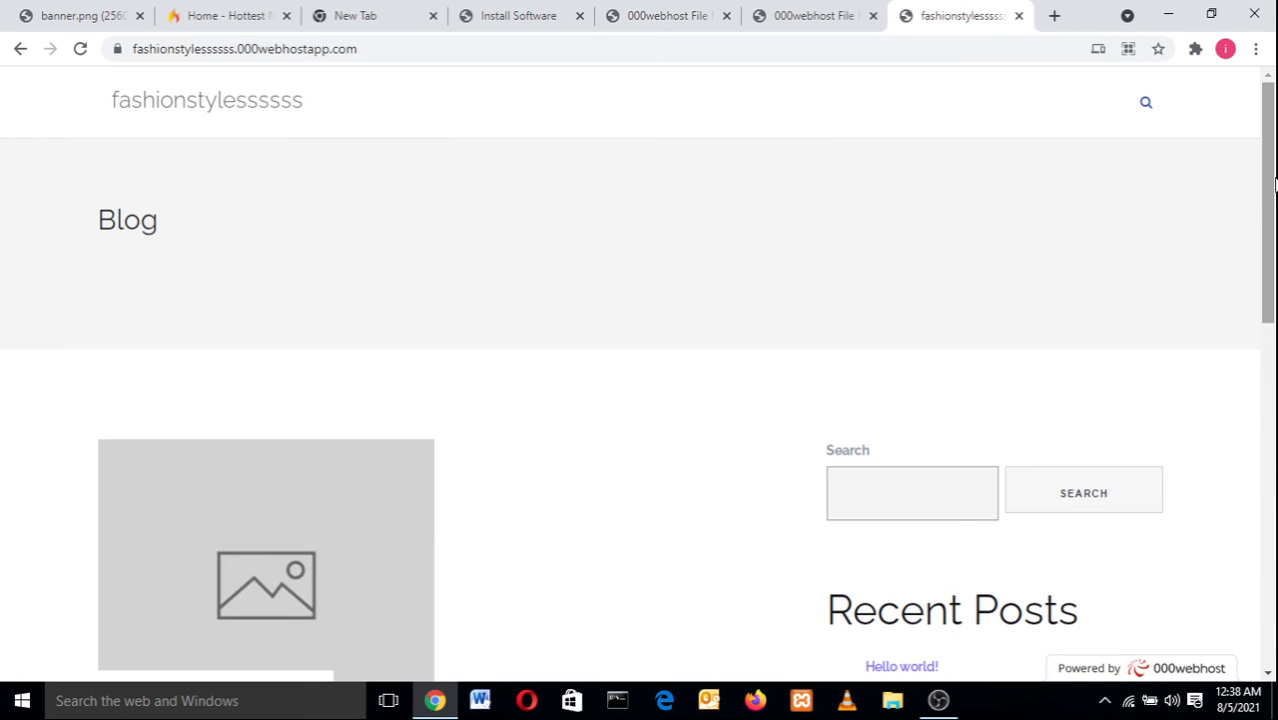
- Open the WordPress admin login by adding /wp-admin to the fashionstylessssss.000webhostapp.com address
{"action": "left_click", "coordinate": [502, 55]}
{"action": "left_click", "coordinate": [502, 55]}
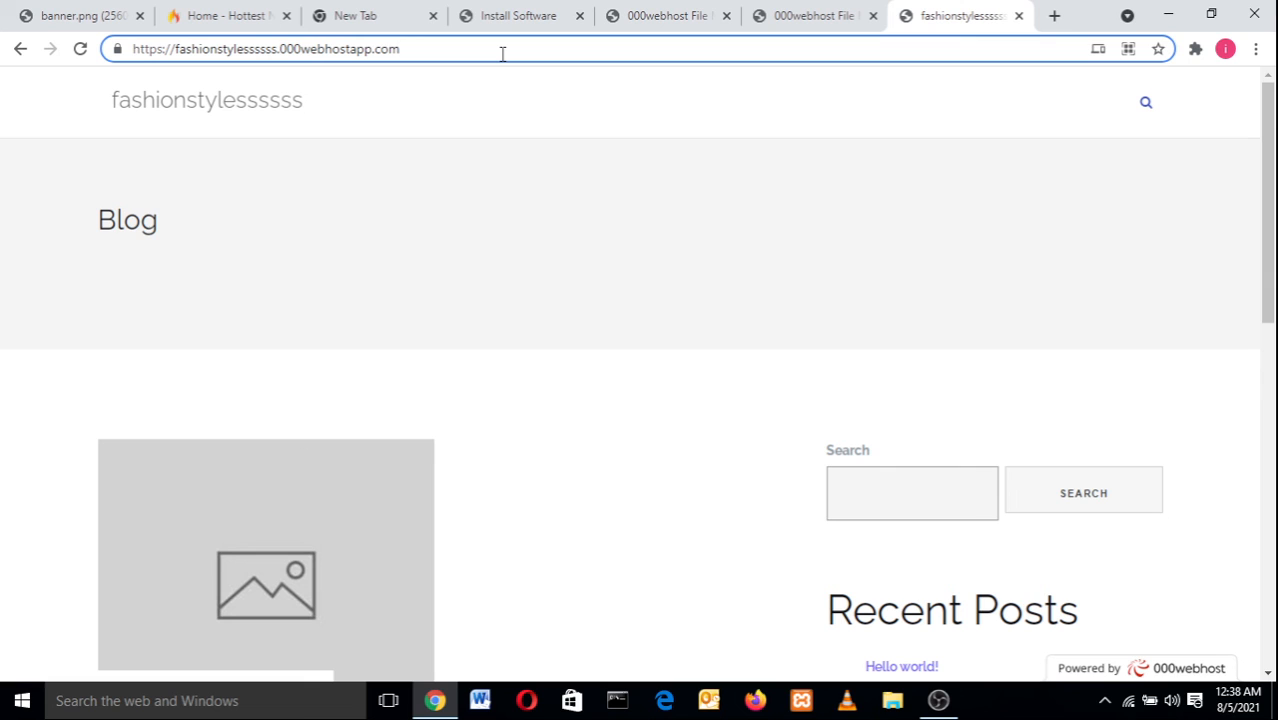
{"action": "type", "text": "/wp"}
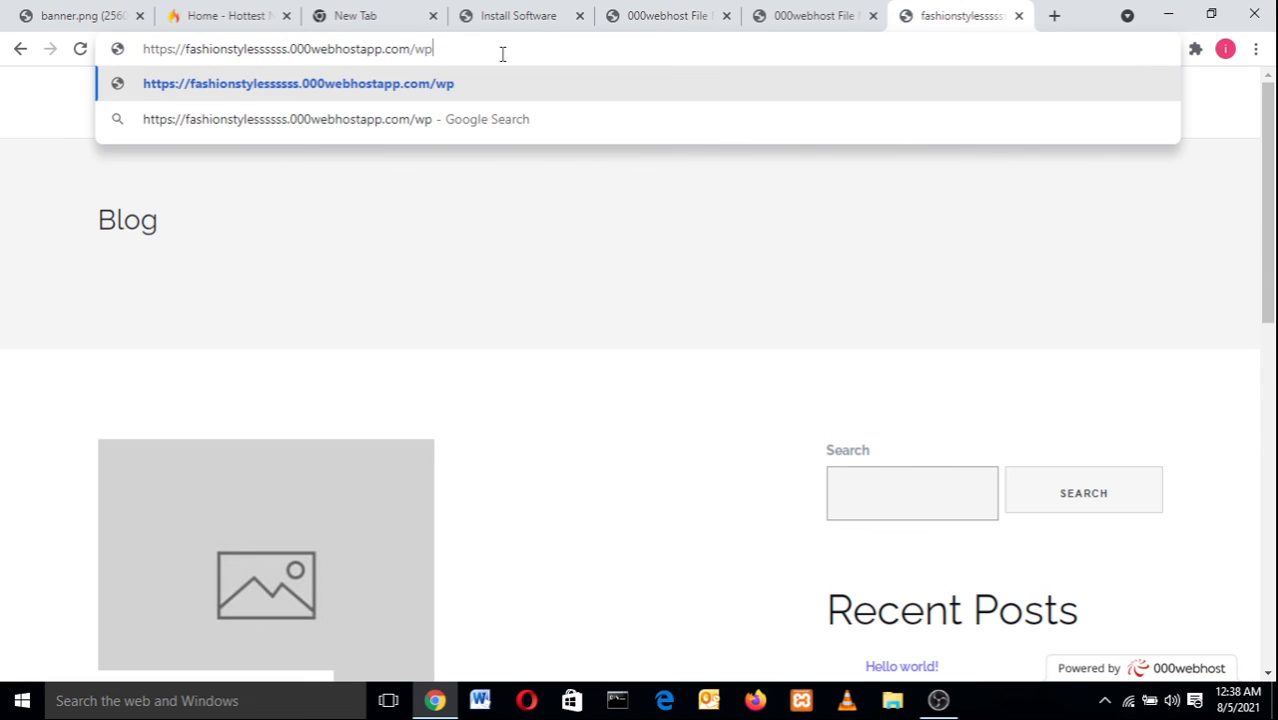
{"action": "type", "text": "-adm"}
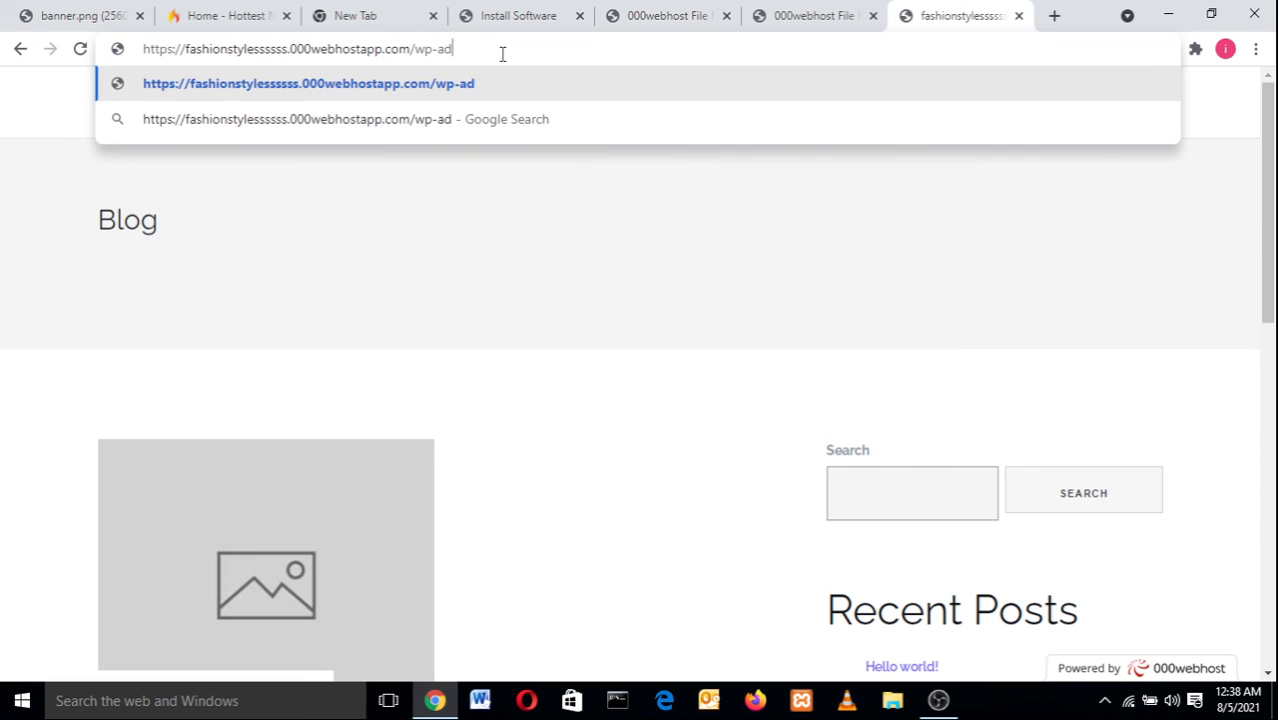
{"action": "type", "text": "in"}
{"action": "key", "text": "Return"}
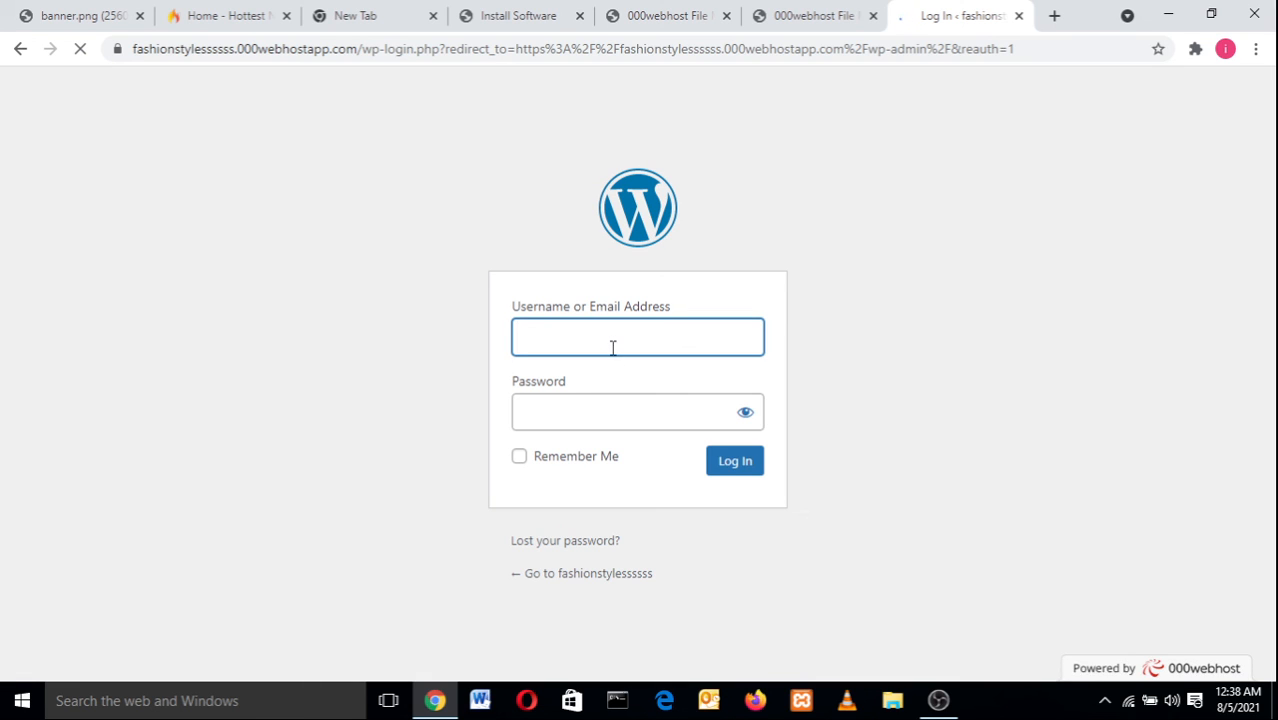
- Try to log in to WordPress with username admin and the copied account password
{"action": "left_click", "coordinate": [614, 346]}
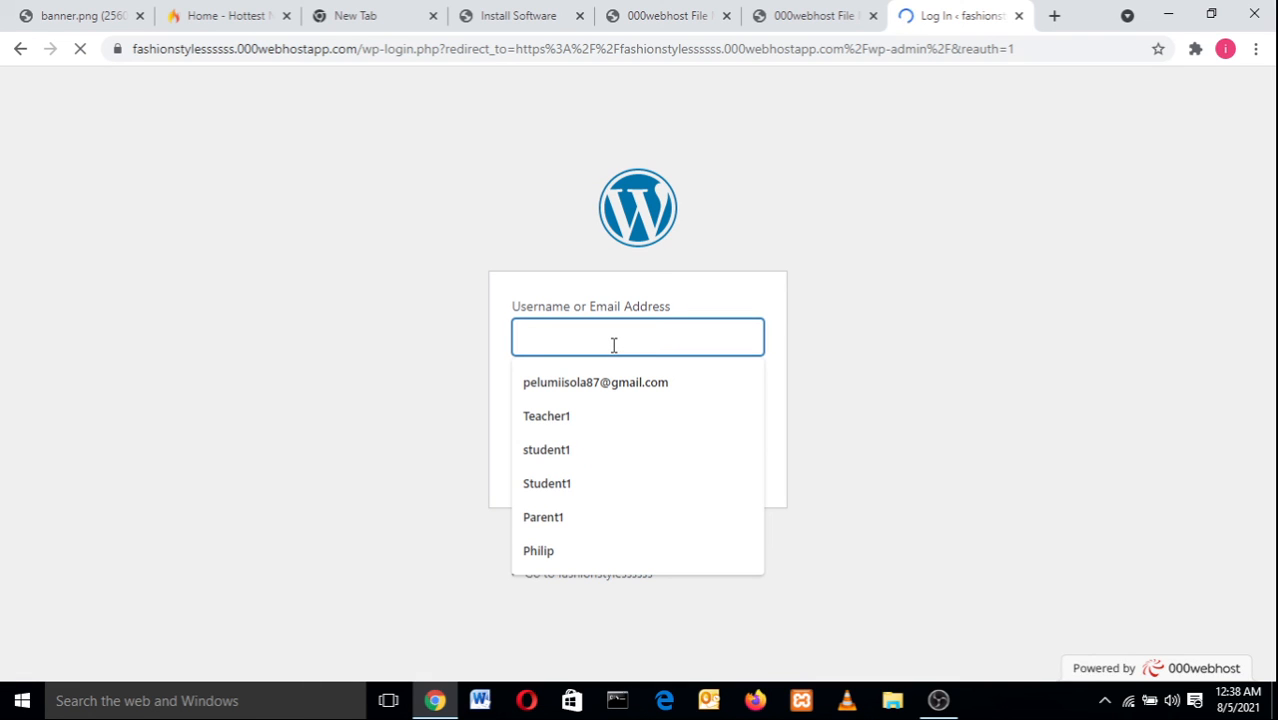
{"action": "type", "text": "admin"}
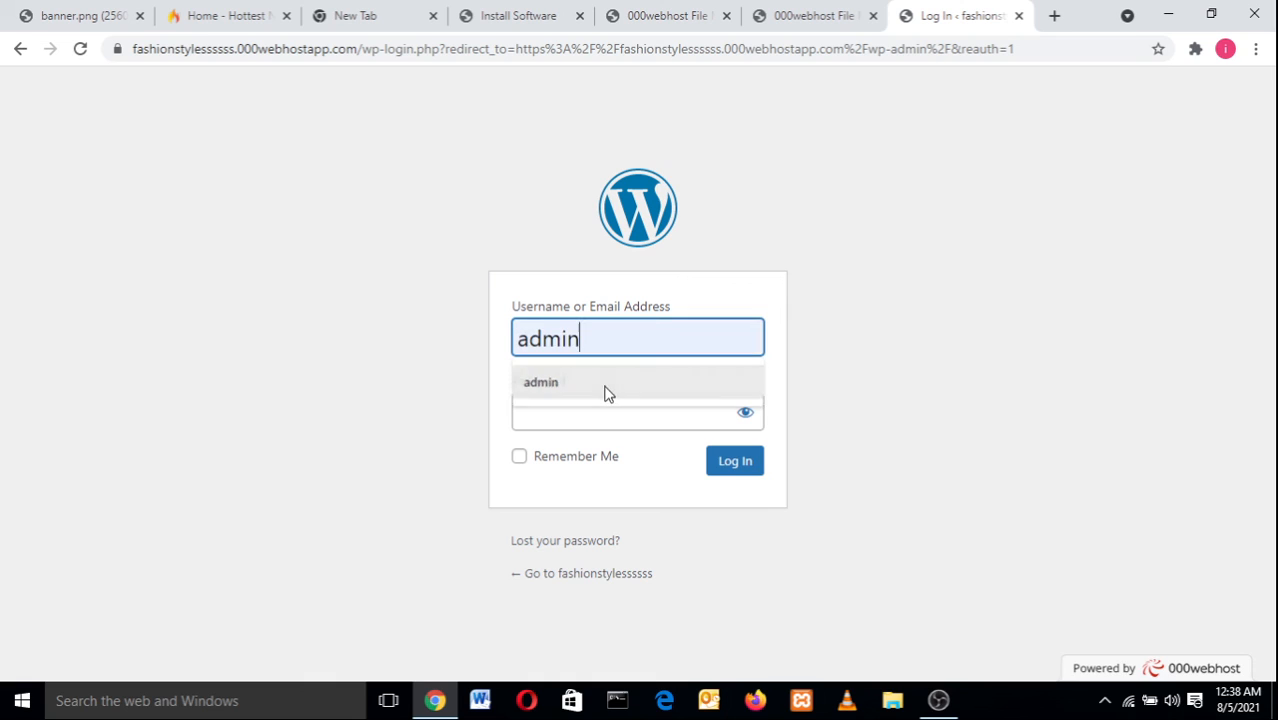
{"action": "left_click", "coordinate": [604, 389]}
{"action": "left_click", "coordinate": [599, 408]}
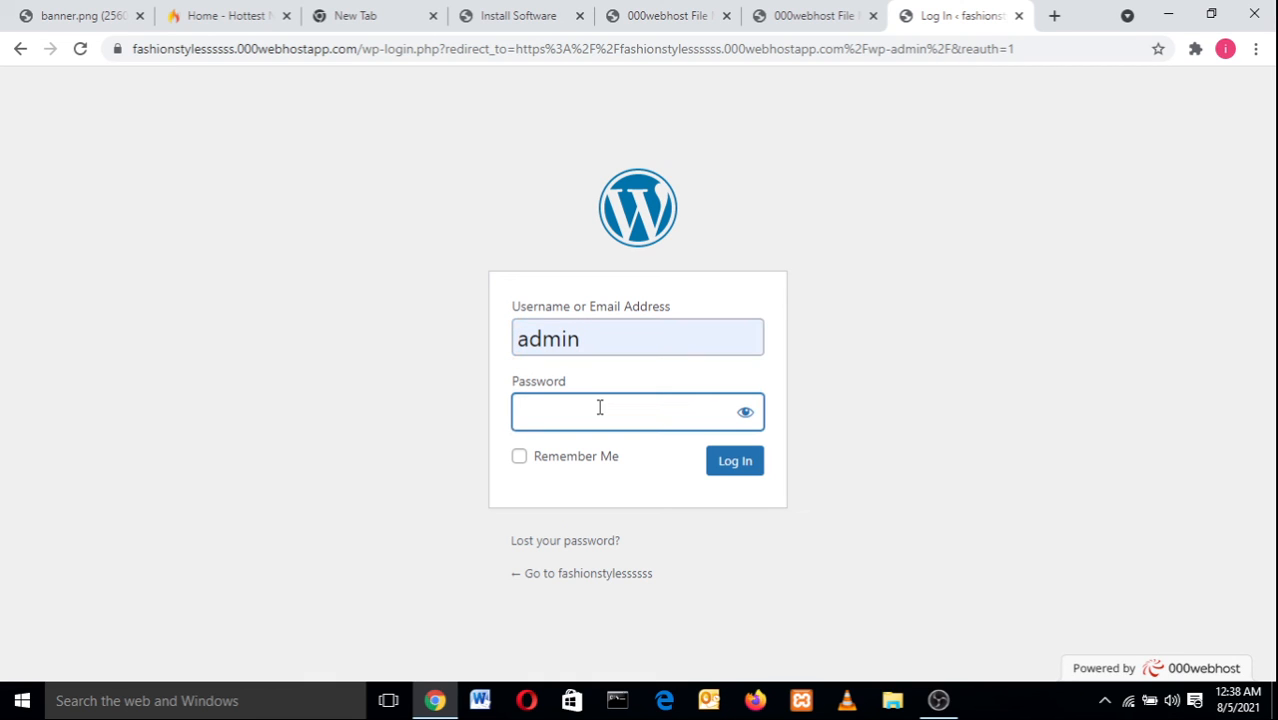
{"action": "key", "text": "ctrl+v"}
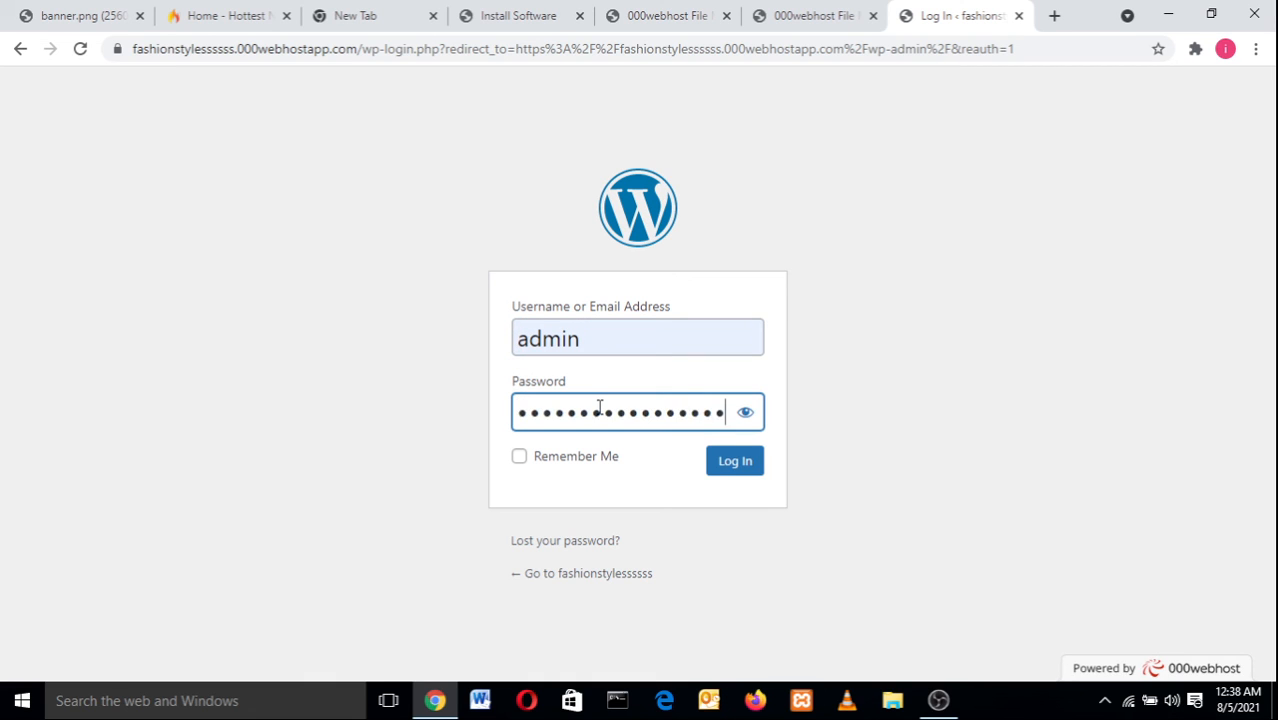
{"action": "left_click", "coordinate": [735, 463]}
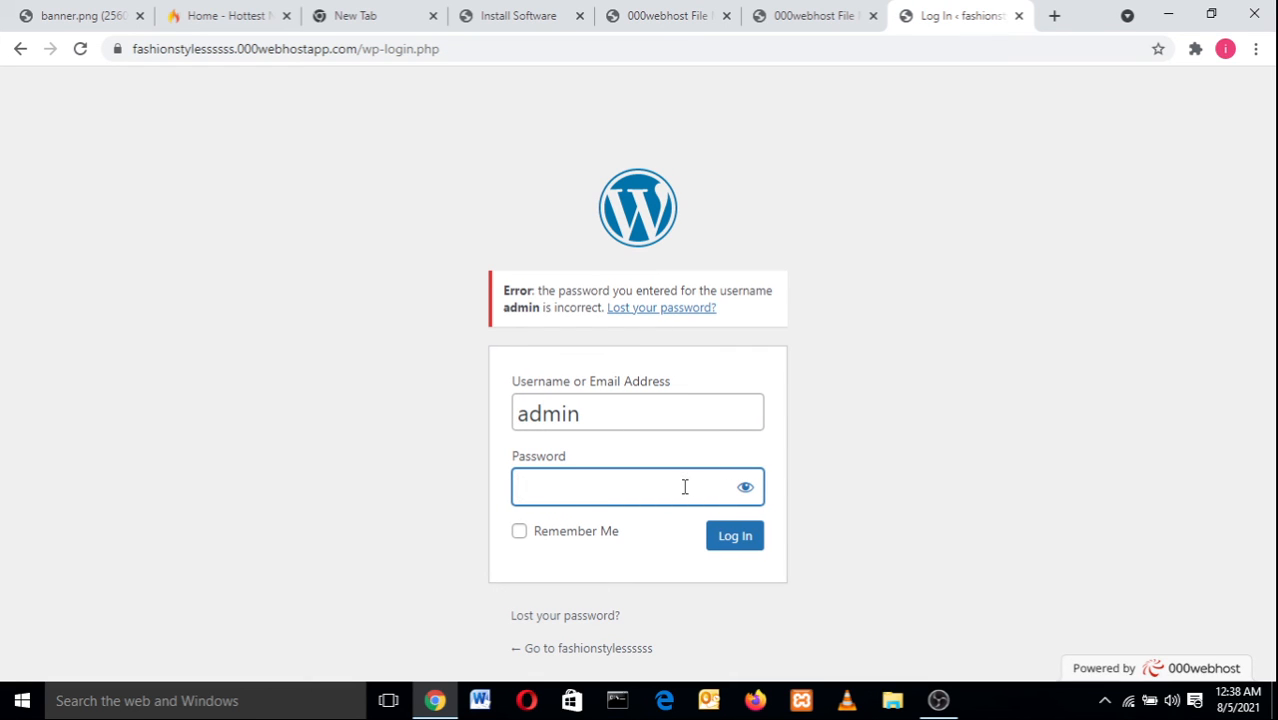
- Paste the account password into the login form again, reveal it and retry the admin login
{"action": "key", "text": "ctrl+v"}
{"action": "left_click", "coordinate": [745, 488]}
{"action": "left_click", "coordinate": [729, 541]}
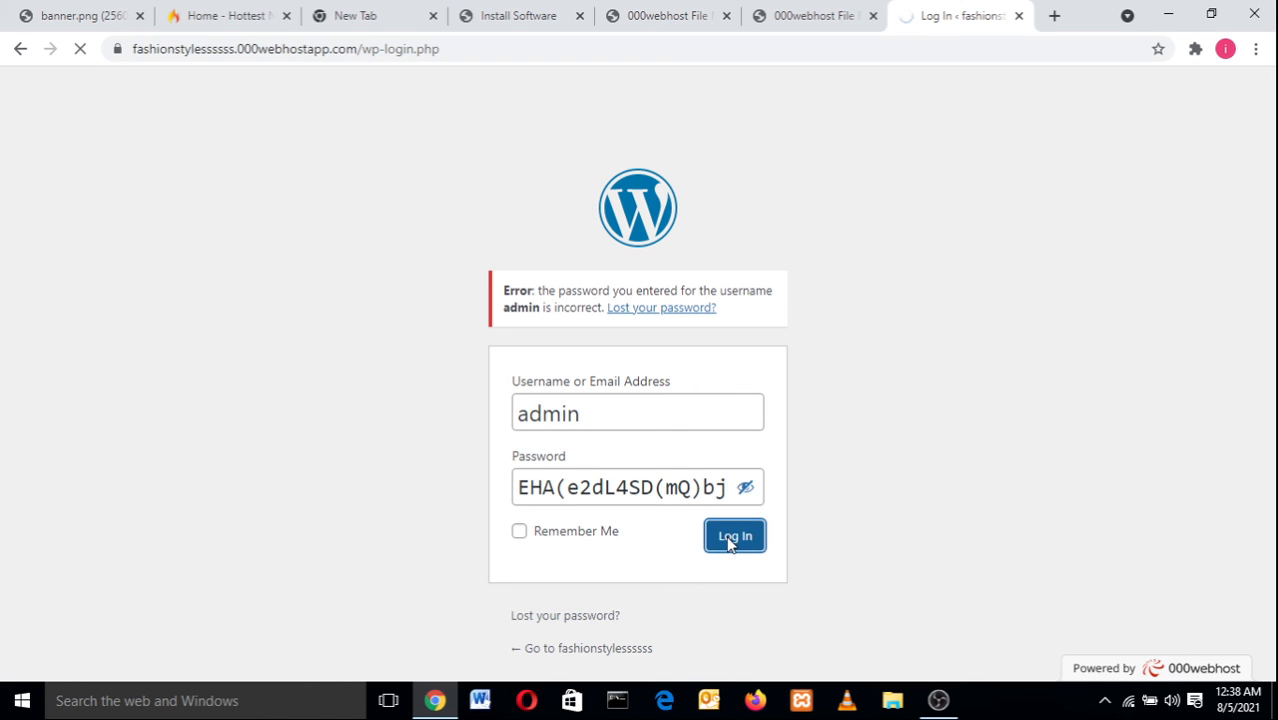
- Check the open 000webhost file manager and WordPress installation pages, and return to the WordPress login page
{"action": "left_click", "coordinate": [793, 22]}
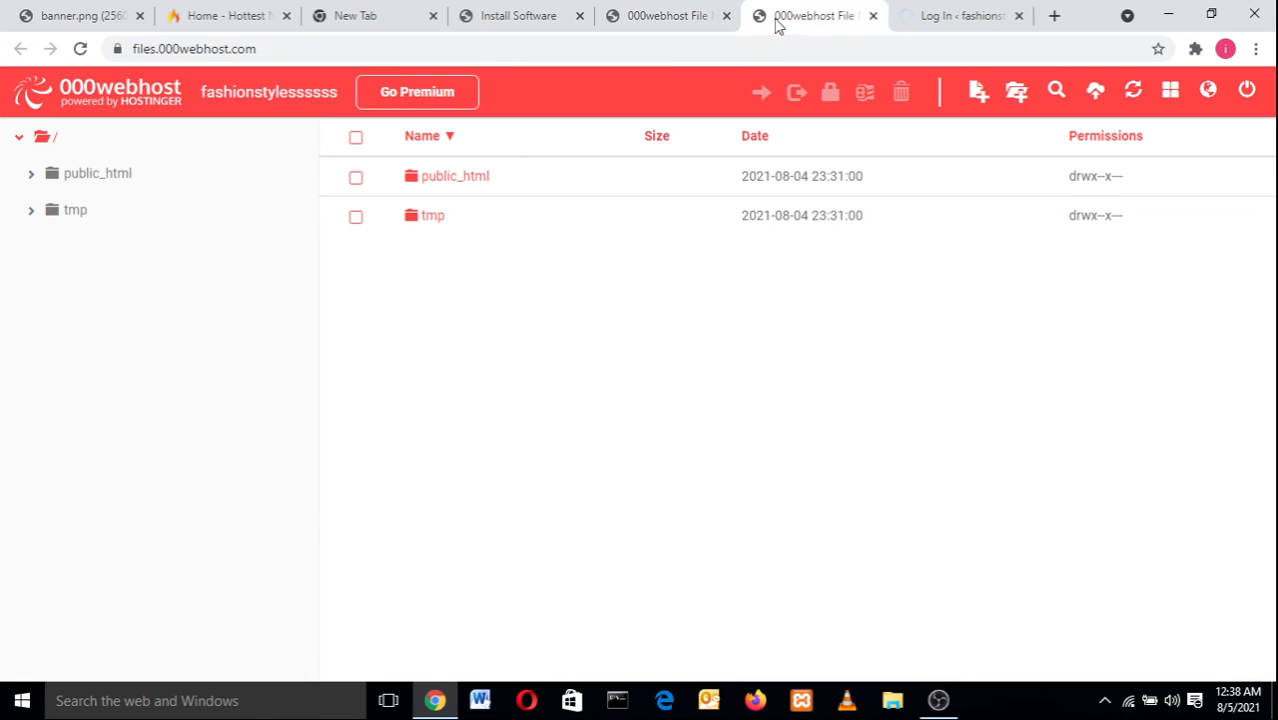
{"action": "left_click", "coordinate": [707, 10]}
{"action": "left_click", "coordinate": [530, 12]}
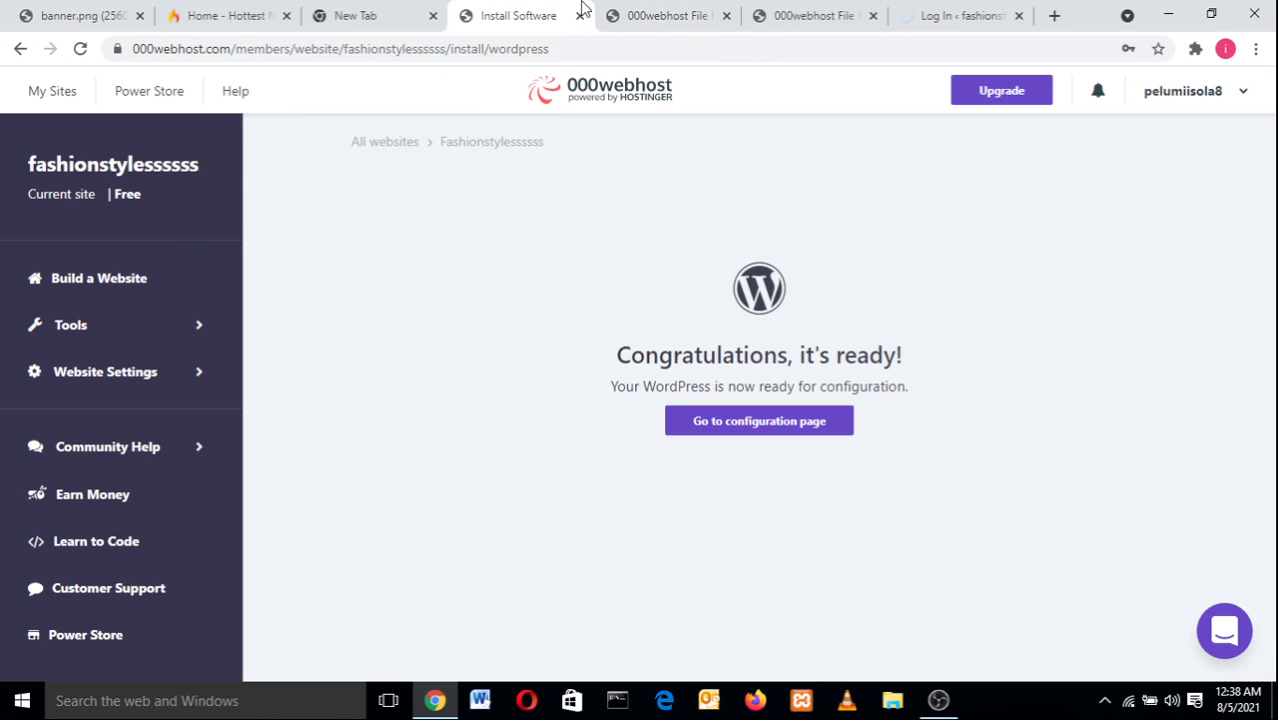
{"action": "left_click", "coordinate": [650, 12]}
{"action": "left_click", "coordinate": [507, 8]}
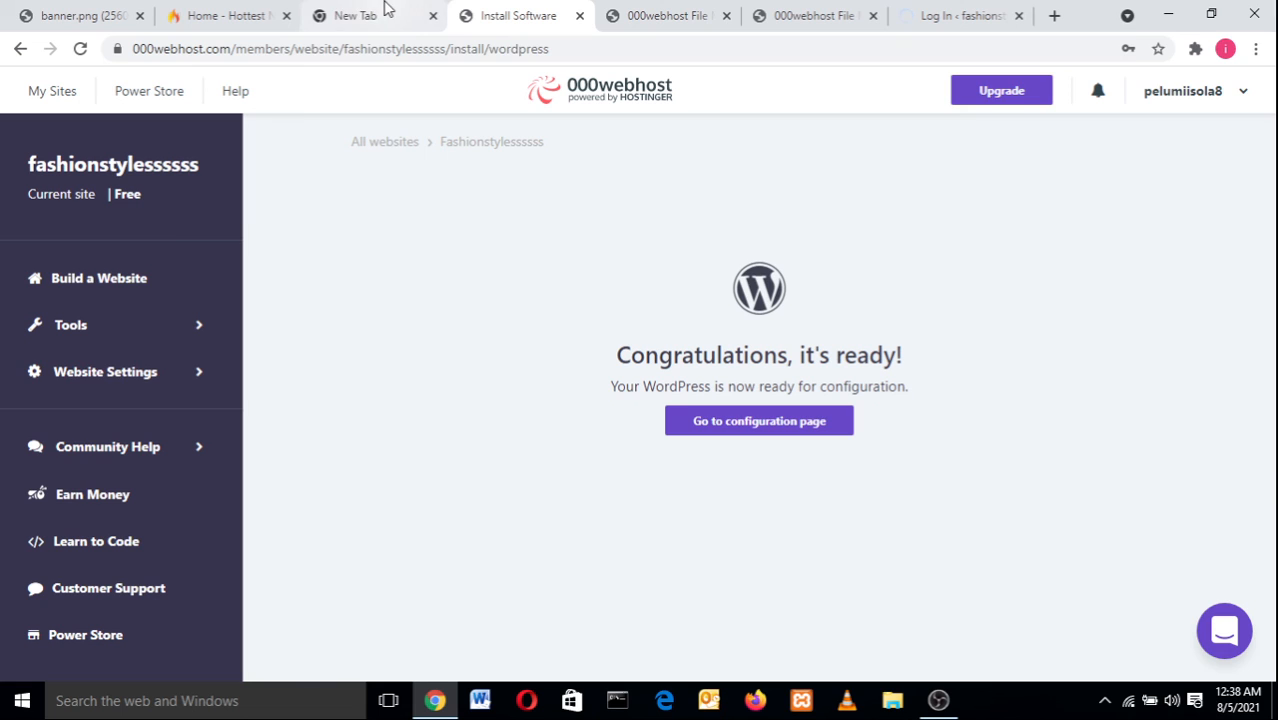
{"action": "left_click", "coordinate": [815, 12]}
{"action": "left_click", "coordinate": [693, 10]}
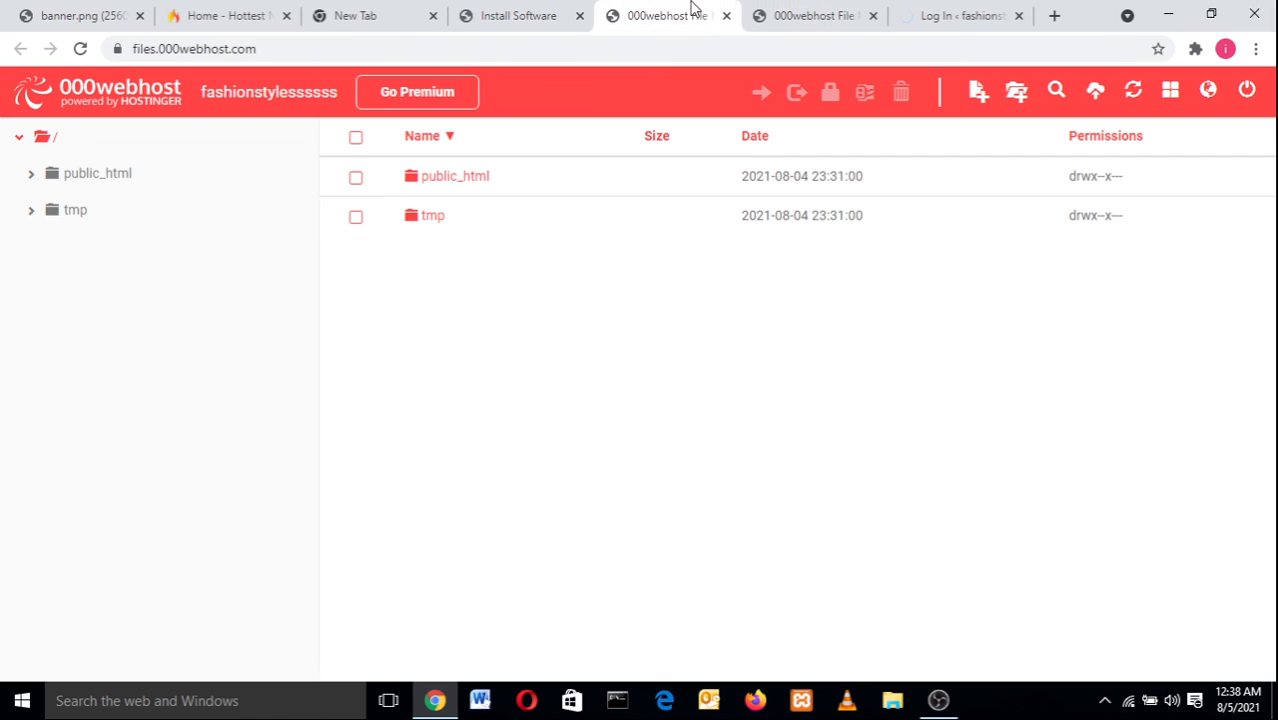
{"action": "left_click", "coordinate": [975, 12]}
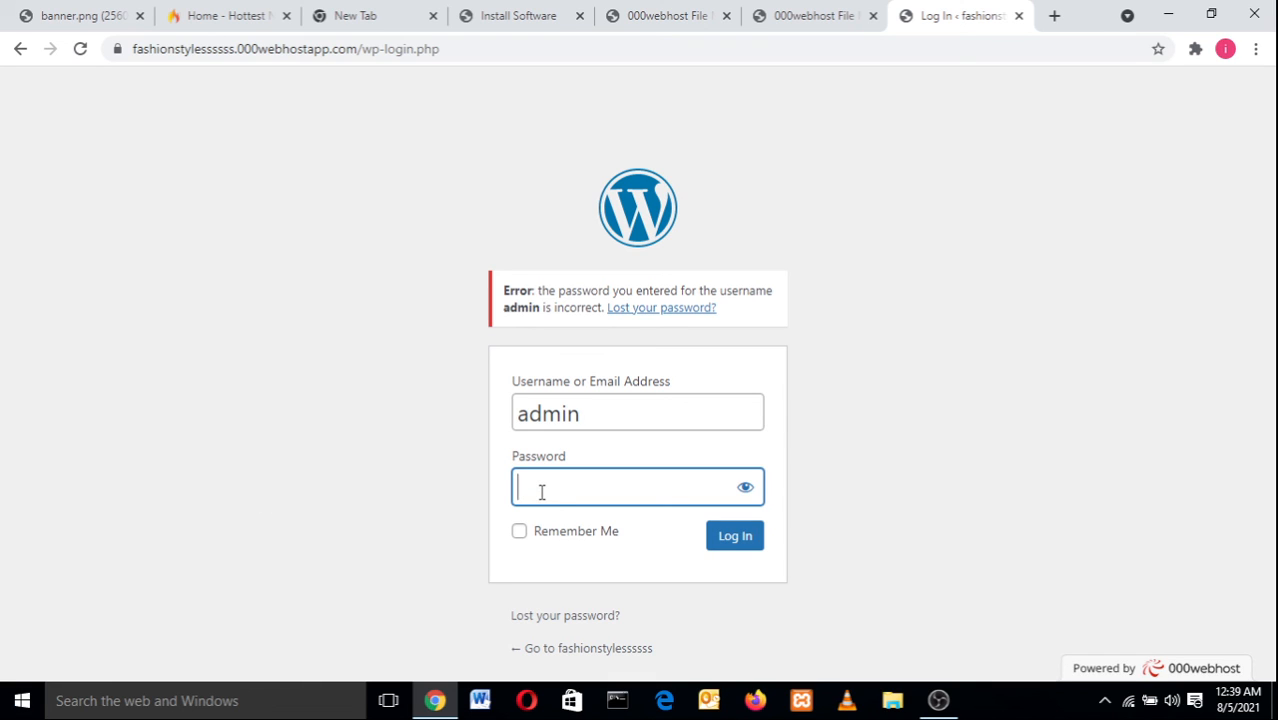
- Paste the admin account password once more, reveal it and submit the WordPress login
{"action": "key", "text": "ctrl+v"}
{"action": "left_click", "coordinate": [740, 488]}
{"action": "left_click", "coordinate": [728, 544]}
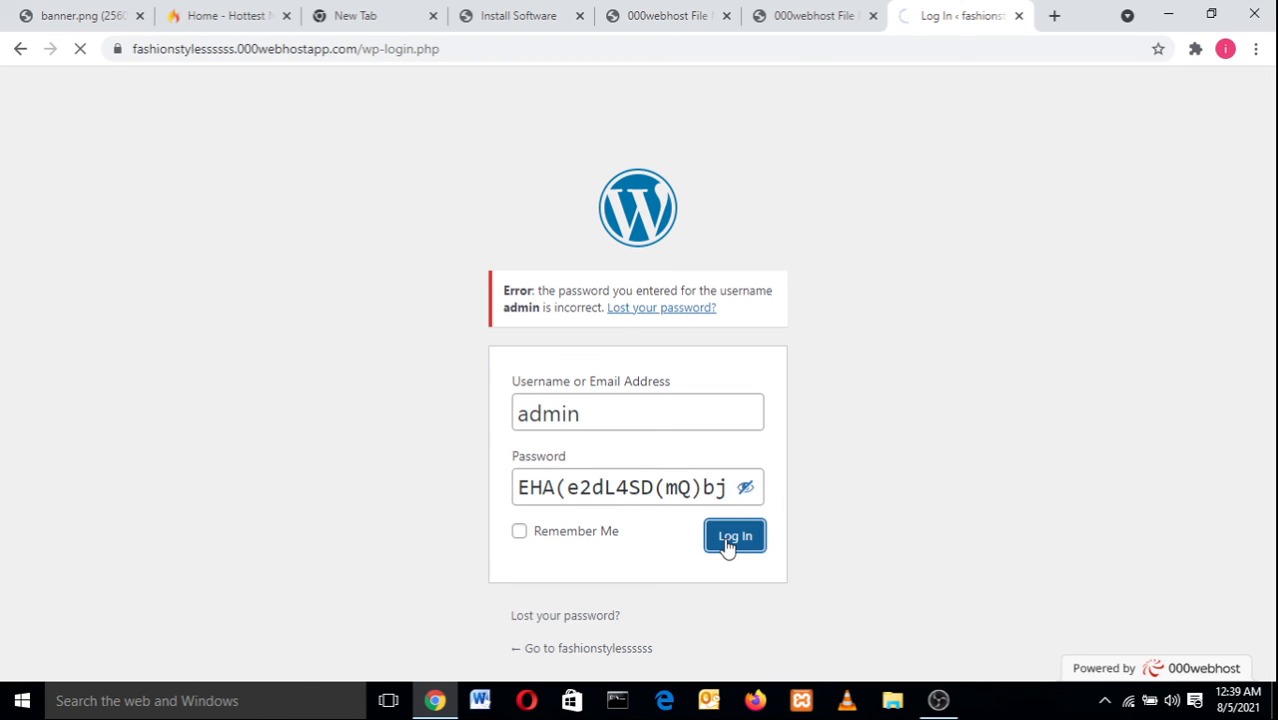